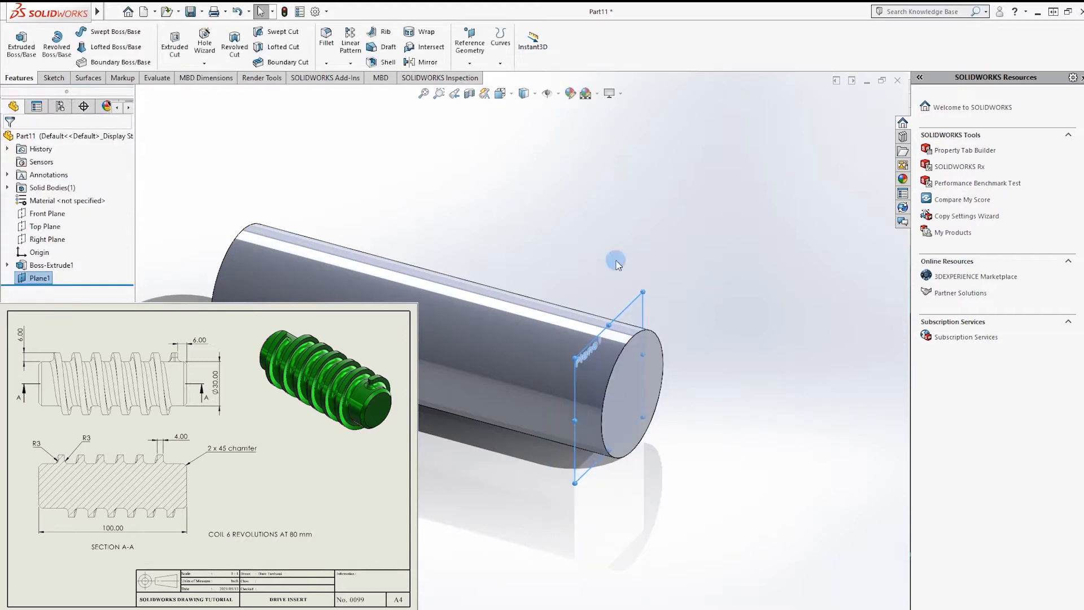
Start a sketch on Plane1 and convert the cylinder's circular end edge into it
{"action": "left_click", "coordinate": [34, 279]}
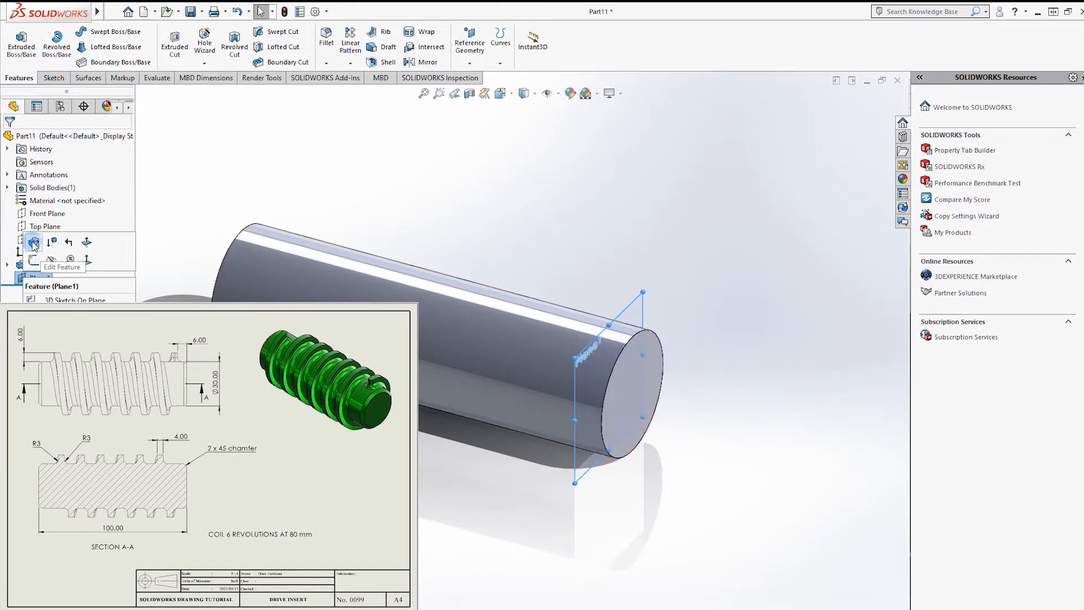
{"action": "left_click", "coordinate": [33, 242]}
{"action": "left_click", "coordinate": [200, 46]}
{"action": "left_click", "coordinate": [628, 344]}
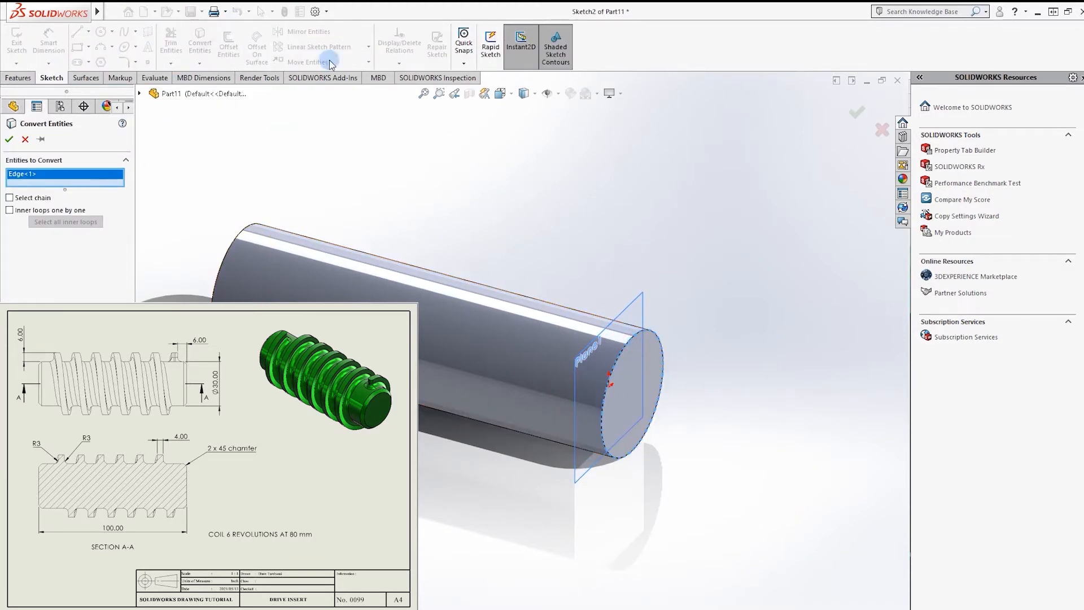
{"action": "left_click", "coordinate": [9, 139]}
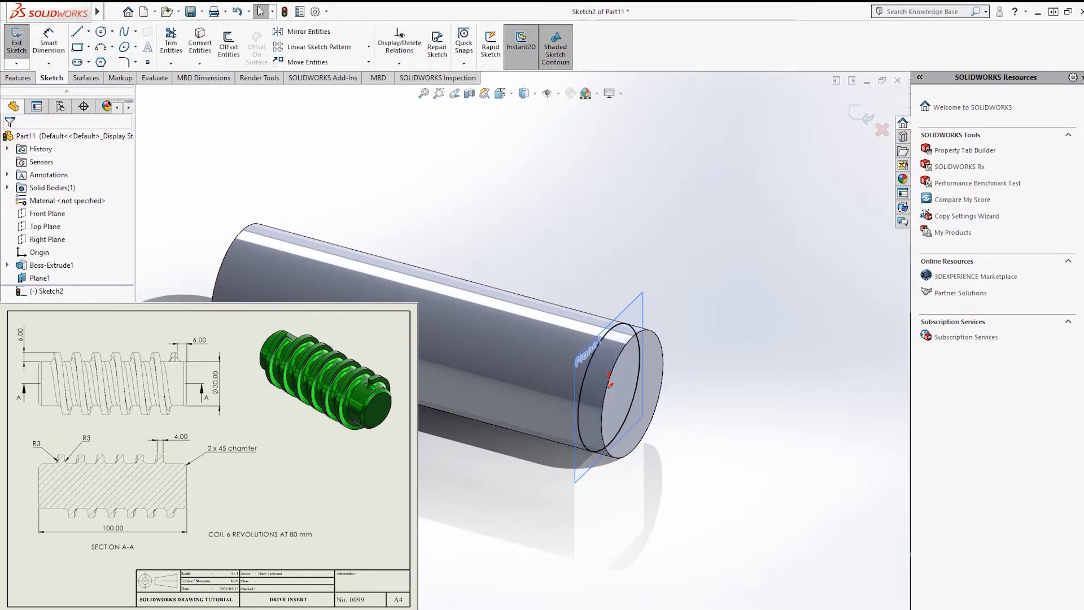
Create a reversed constant-pitch helix from the converted circle, defined by Height and Revolution, with 80 mm height and 6 revolutions
{"action": "left_click", "coordinate": [19, 78]}
{"action": "left_click", "coordinate": [500, 43]}
{"action": "left_click", "coordinate": [517, 97]}
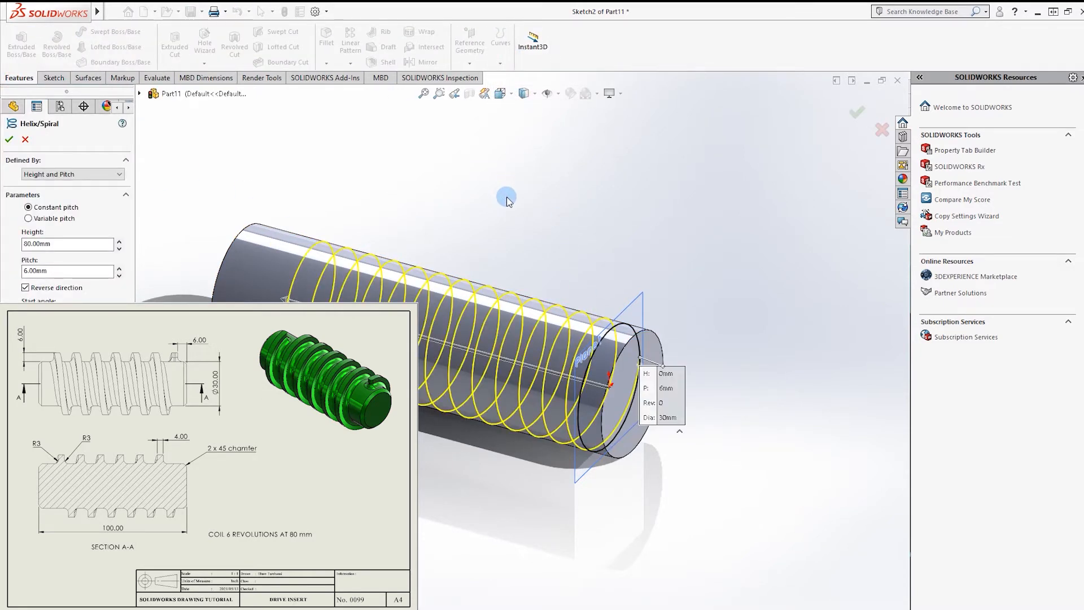
{"action": "left_click", "coordinate": [47, 176]}
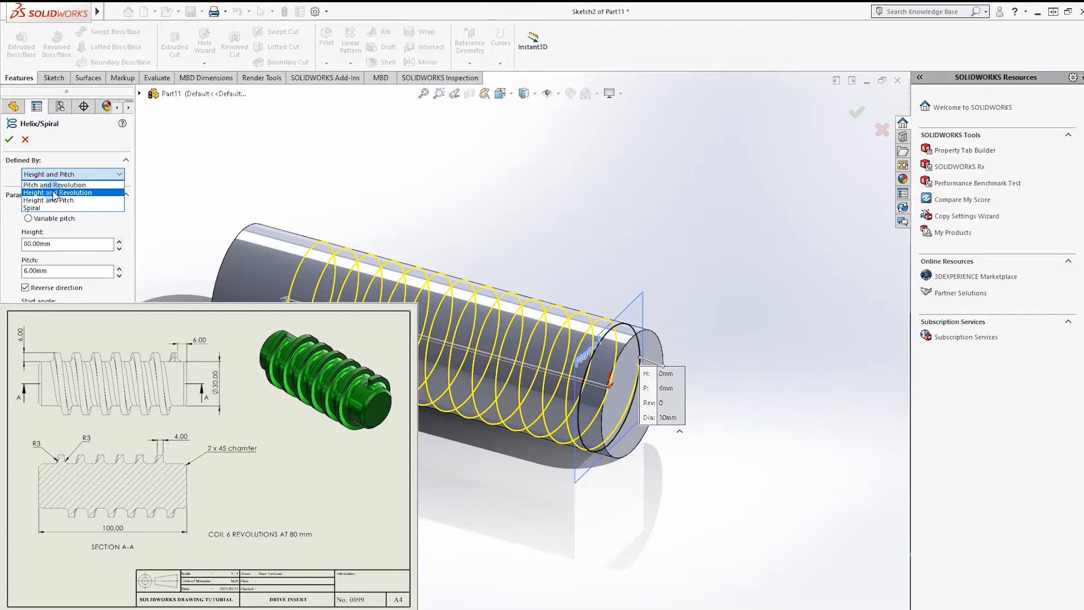
{"action": "left_click", "coordinate": [54, 193]}
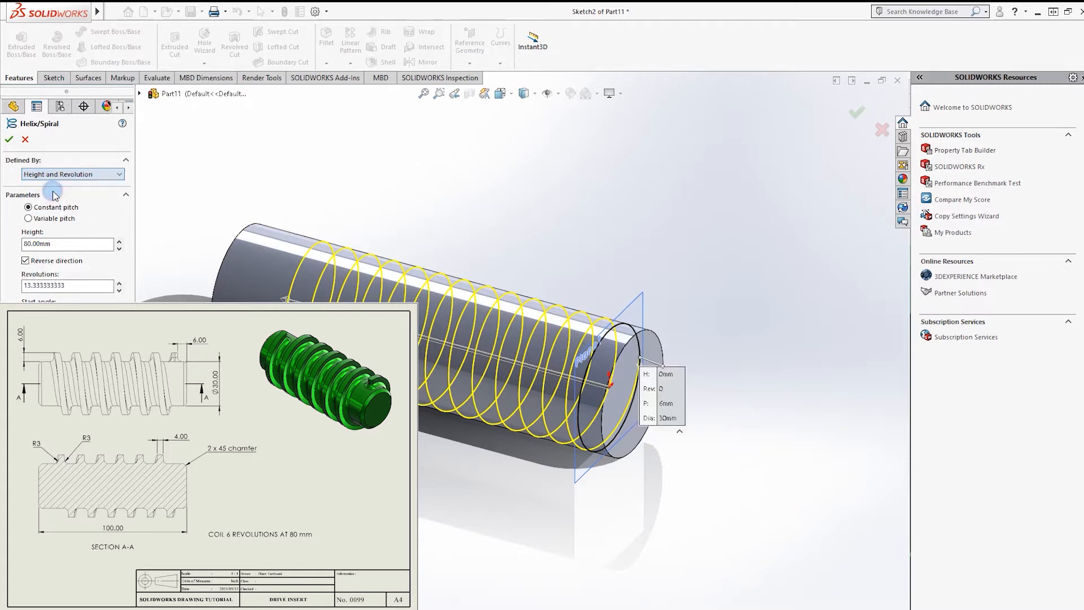
{"action": "double_click", "coordinate": [76, 285]}
{"action": "type", "text": "6"}
{"action": "key", "text": "Return"}
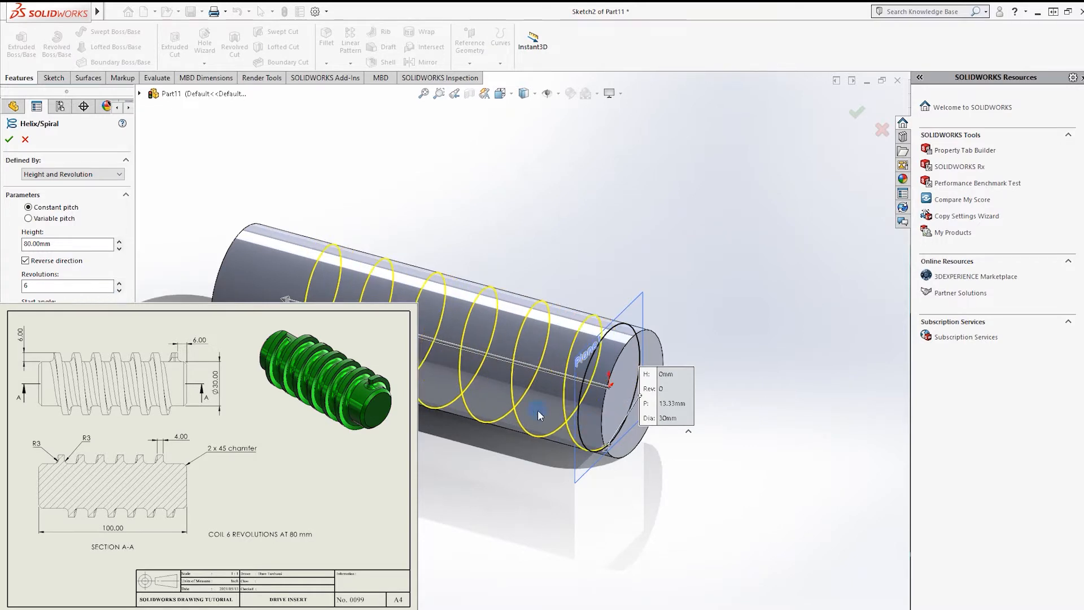
{"action": "left_click", "coordinate": [857, 120]}
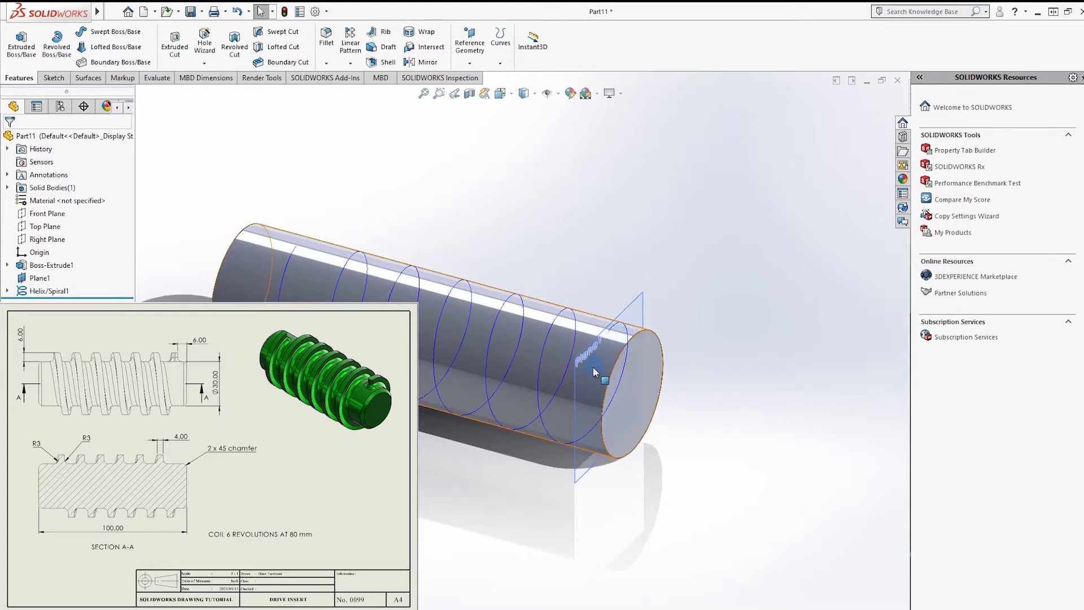
{"action": "left_click", "coordinate": [47, 215]}
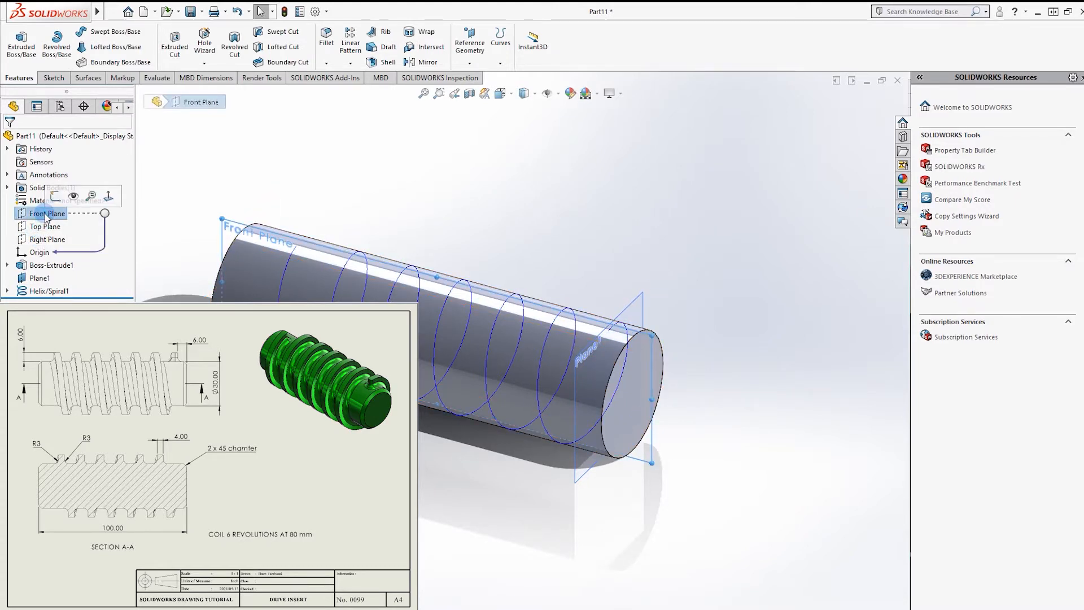
{"action": "left_click", "coordinate": [46, 290]}
{"action": "left_click", "coordinate": [325, 179]}
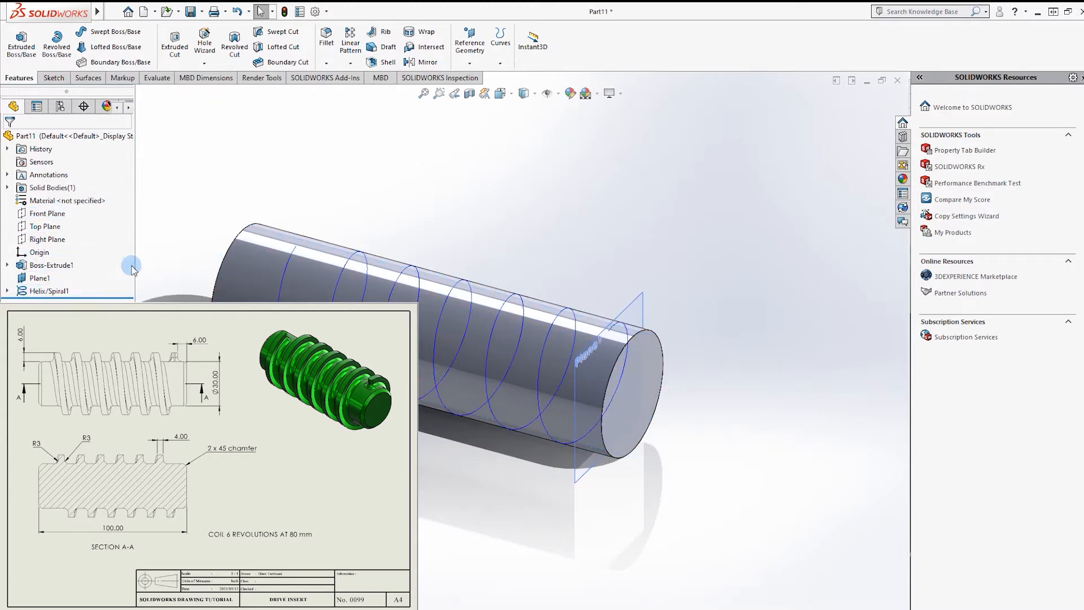
{"action": "left_click", "coordinate": [46, 291]}
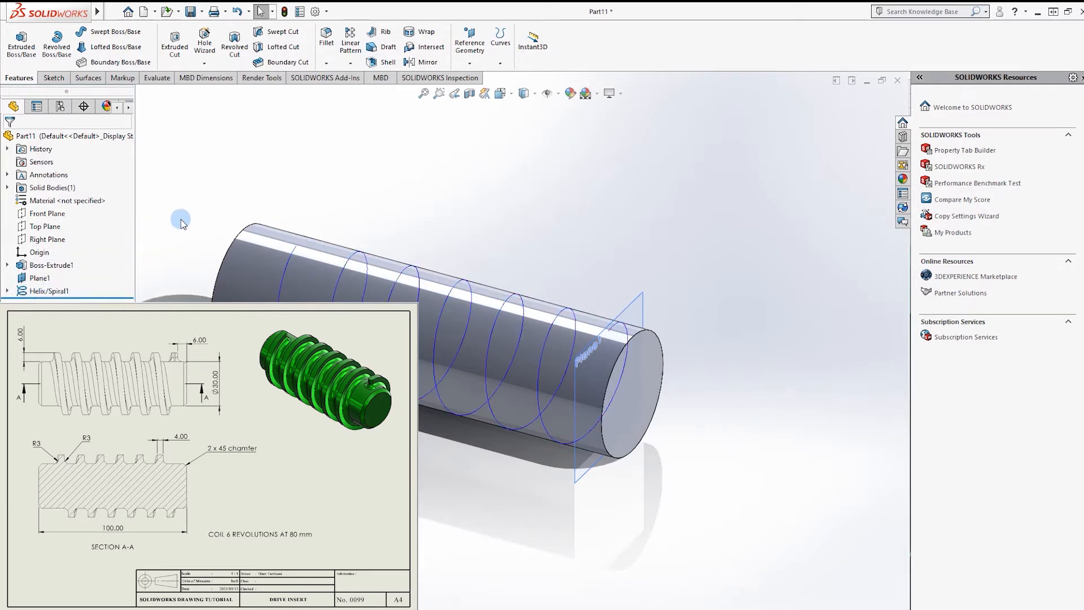
Start a sketch on the Front Plane and draw a corner rectangle on the cylinder's upper edge, starting at the helix endpoint
{"action": "left_click", "coordinate": [47, 214]}
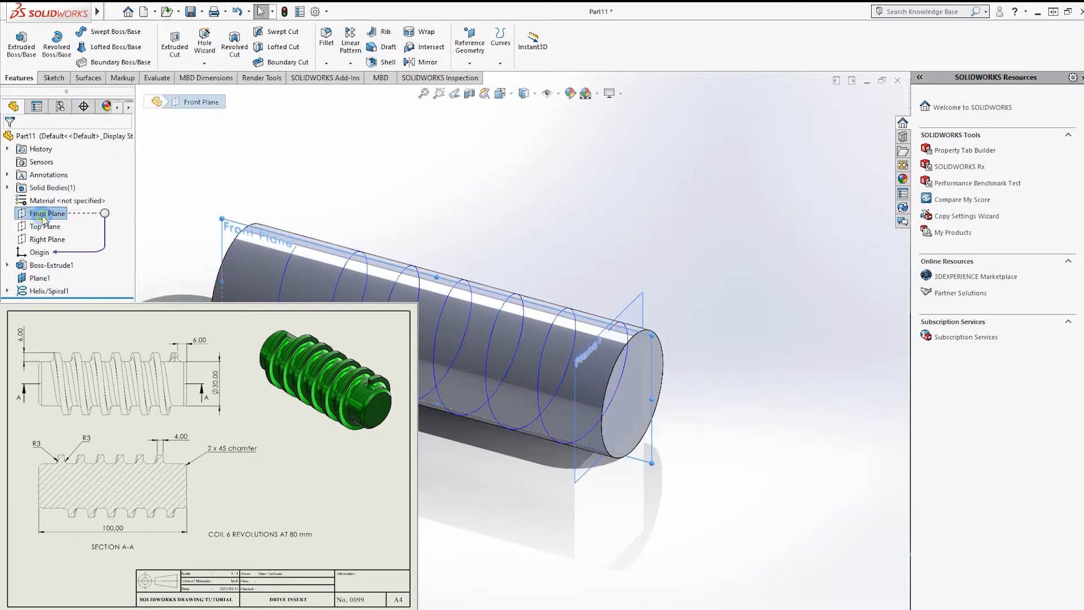
{"action": "left_click", "coordinate": [61, 189]}
{"action": "key", "text": "ctrl+8"}
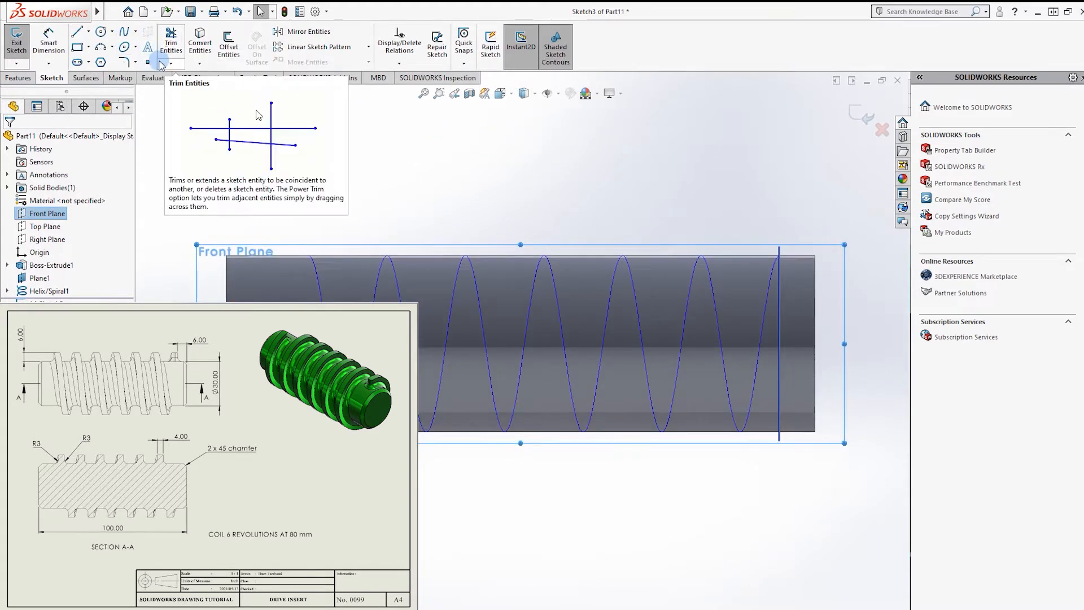
{"action": "left_click", "coordinate": [78, 32]}
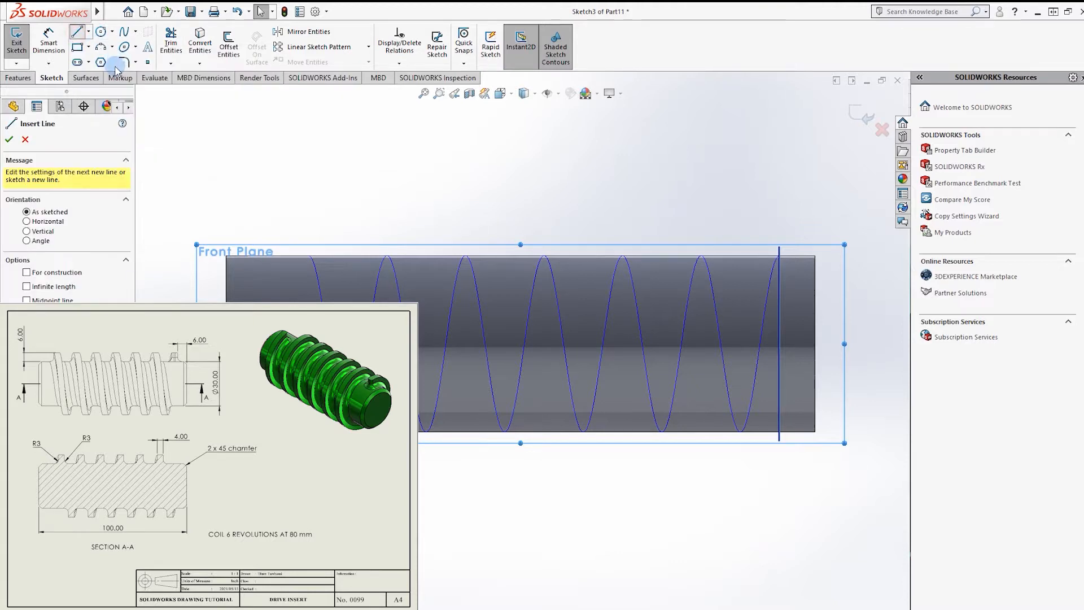
{"action": "left_click", "coordinate": [77, 47]}
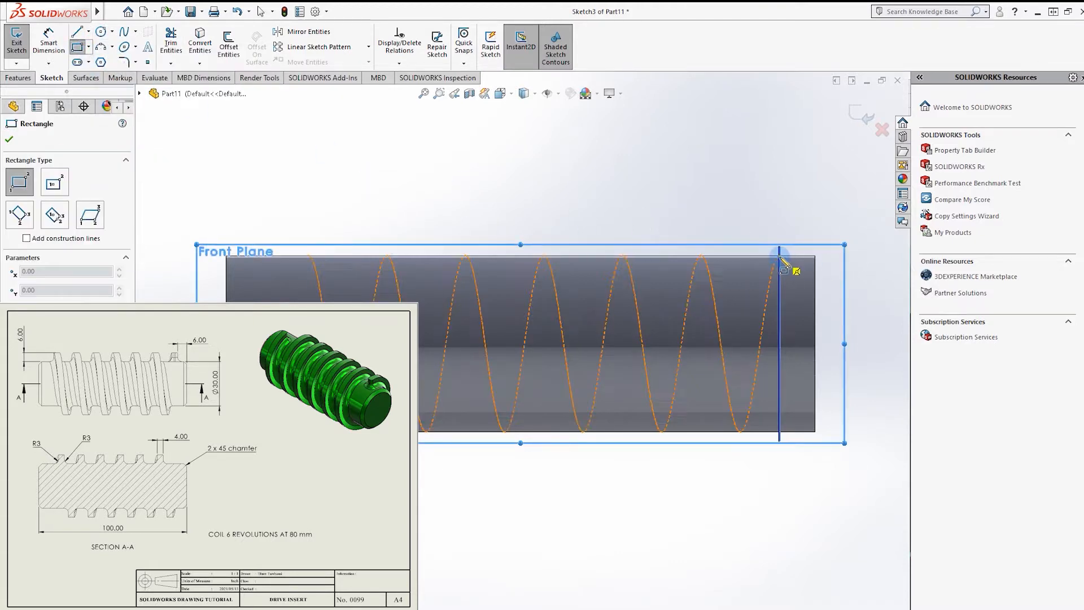
{"action": "left_click", "coordinate": [764, 238]}
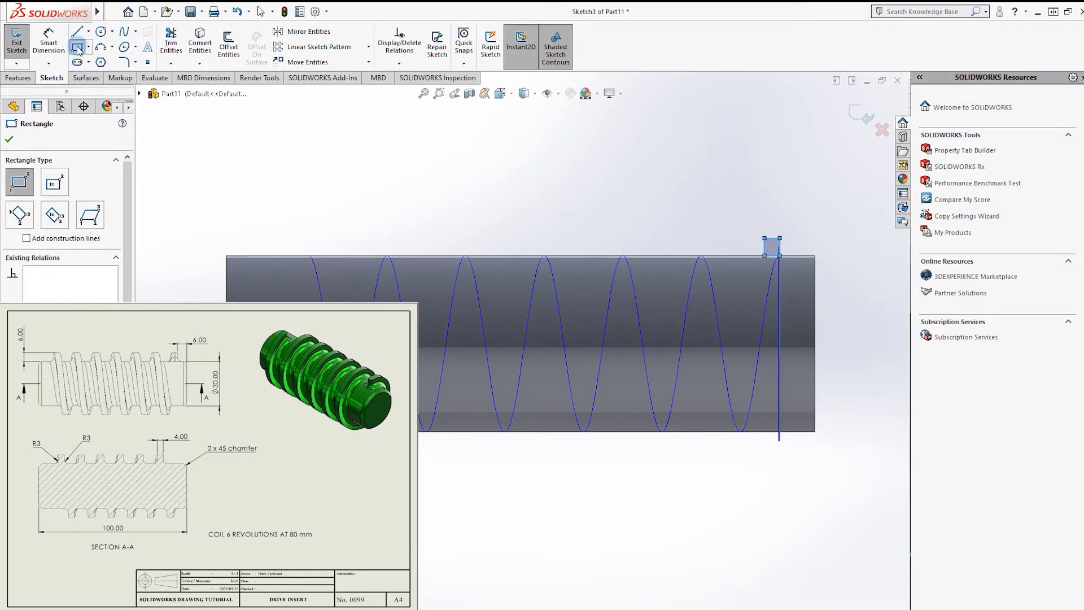
Dimension the rectangle 4 mm wide and 6 mm high
{"action": "left_click", "coordinate": [49, 43]}
{"action": "left_click", "coordinate": [711, 199]}
{"action": "type", "text": "4"}
{"action": "key", "text": "Return"}
{"action": "left_click", "coordinate": [780, 249]}
{"action": "left_click", "coordinate": [825, 244]}
{"action": "type", "text": "6"}
{"action": "key", "text": "Return"}
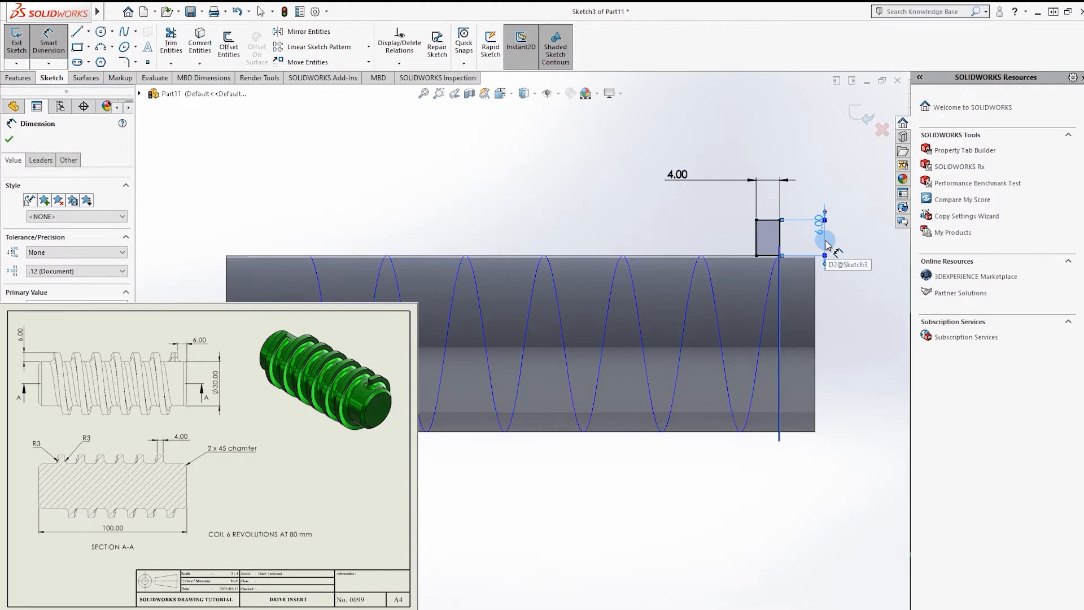
{"action": "left_click", "coordinate": [850, 246]}
{"action": "scroll", "coordinate": [836, 256], "scroll_direction": "down", "scroll_amount": 3}
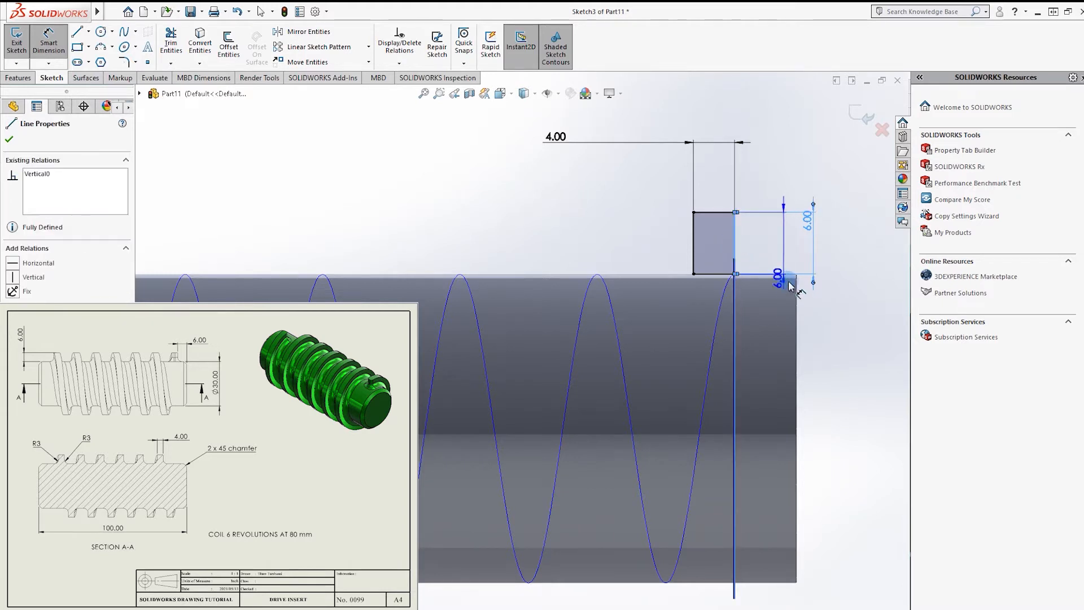
{"action": "left_click", "coordinate": [794, 272]}
{"action": "left_click", "coordinate": [770, 167]}
{"action": "left_click", "coordinate": [752, 228]}
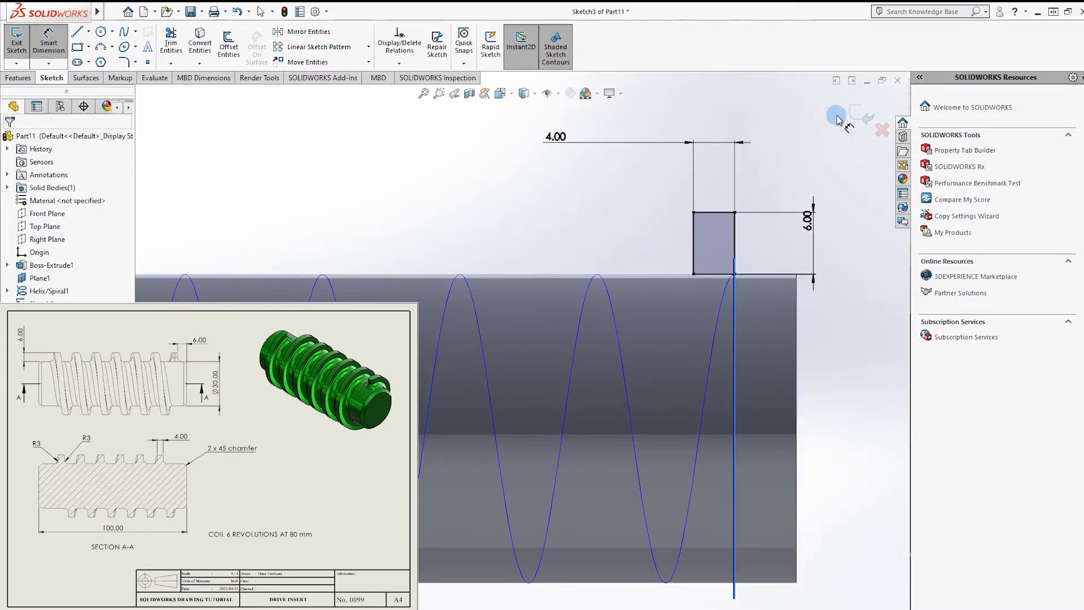
Finish the sketch and sweep the rectangle profile along the helix as a Swept Boss/Base to form the thread
{"action": "scroll", "coordinate": [747, 256], "scroll_direction": "down", "scroll_amount": 2}
{"action": "scroll", "coordinate": [860, 105], "scroll_direction": "up", "scroll_amount": 4}
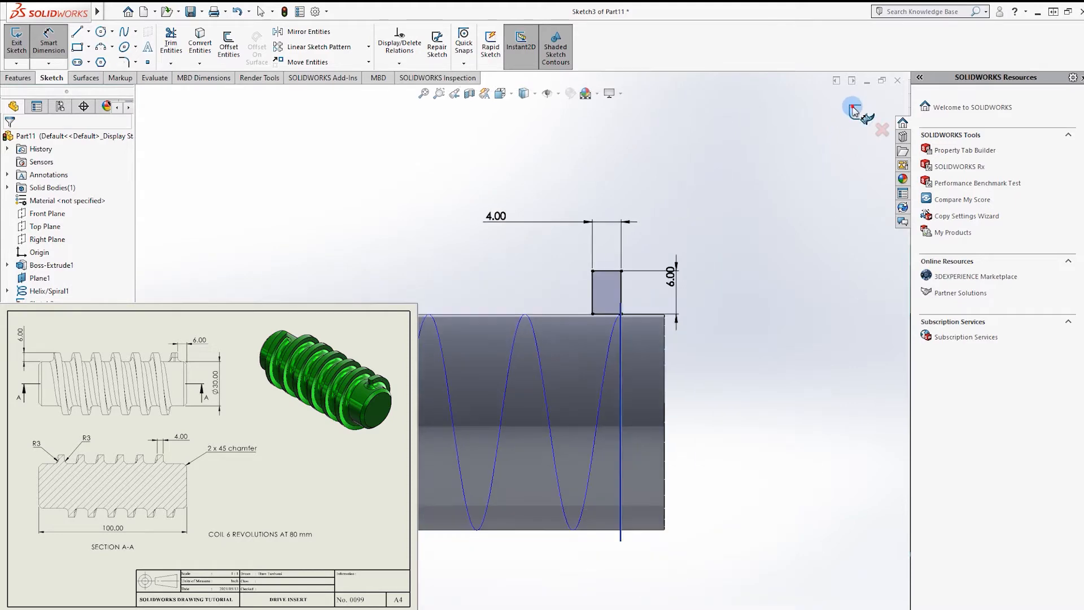
{"action": "left_click", "coordinate": [55, 61]}
{"action": "scroll", "coordinate": [485, 287], "scroll_direction": "up", "scroll_amount": 1}
{"action": "left_click", "coordinate": [24, 141]}
{"action": "left_click", "coordinate": [135, 32]}
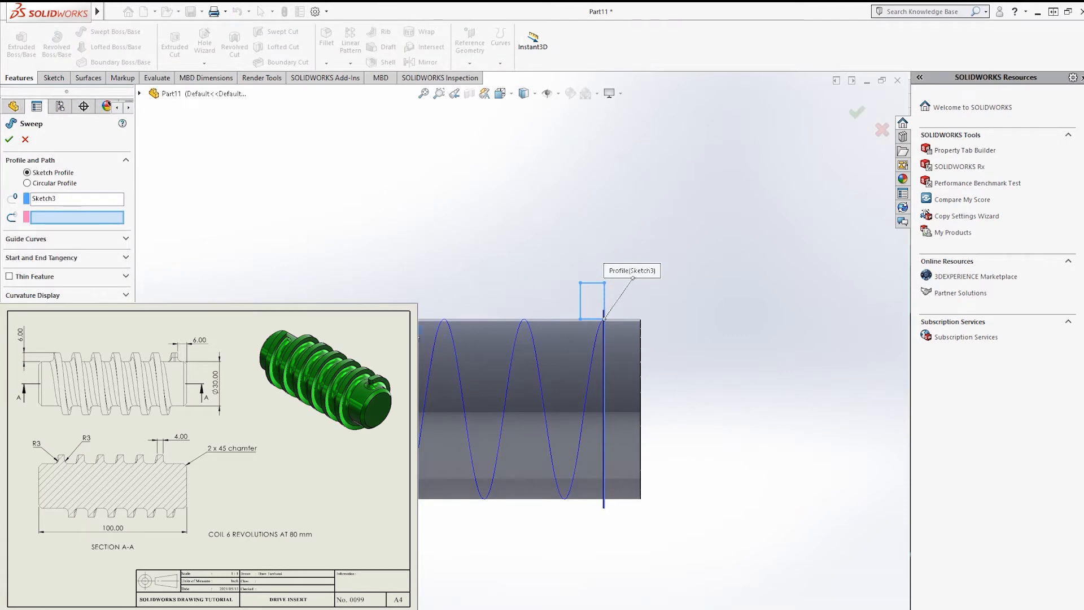
{"action": "left_click", "coordinate": [592, 359]}
{"action": "scroll", "coordinate": [523, 309], "scroll_direction": "up", "scroll_amount": 2}
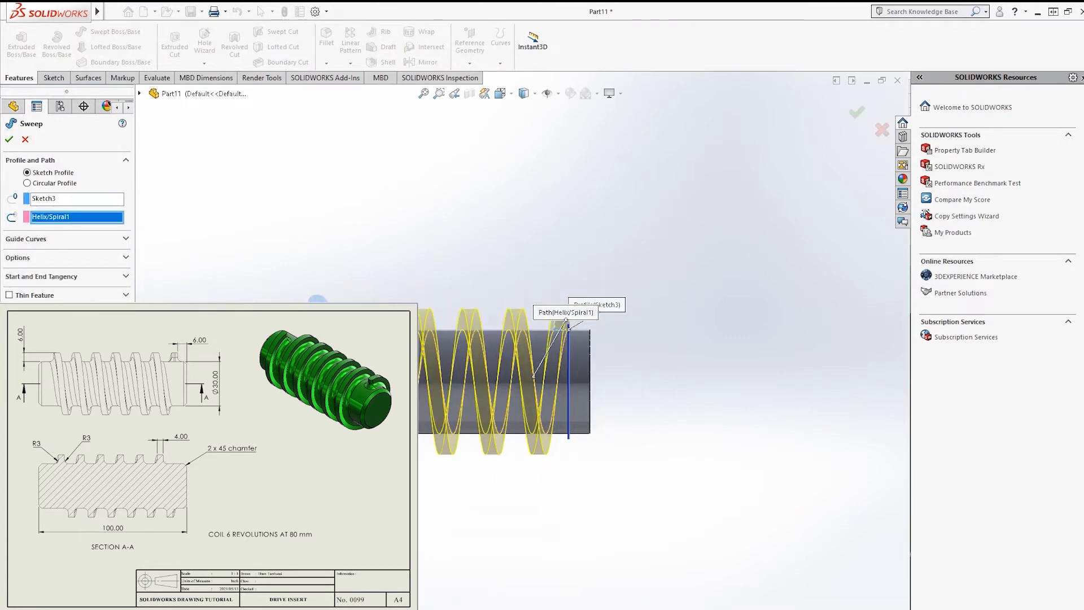
{"action": "key", "text": "Return"}
Start a constant-size fillet on the thread and remove the mistaken selection from the items to fillet
{"action": "middle_click_drag", "start_coordinate": [435, 283], "coordinate": [559, 356]}
{"action": "key", "text": "ctrl+1"}
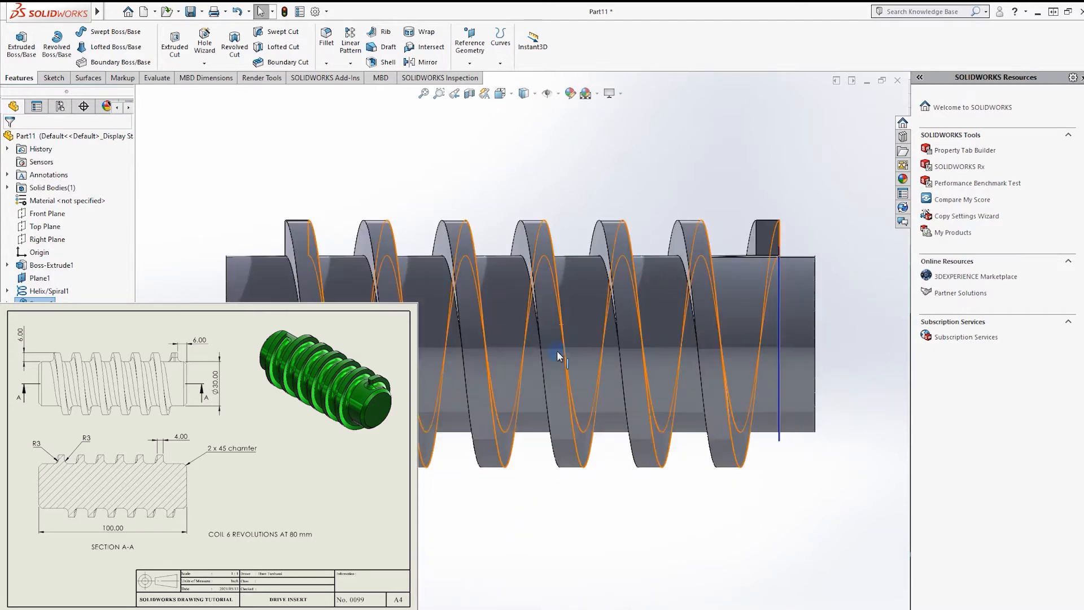
{"action": "middle_click_drag", "start_coordinate": [794, 239], "coordinate": [635, 229]}
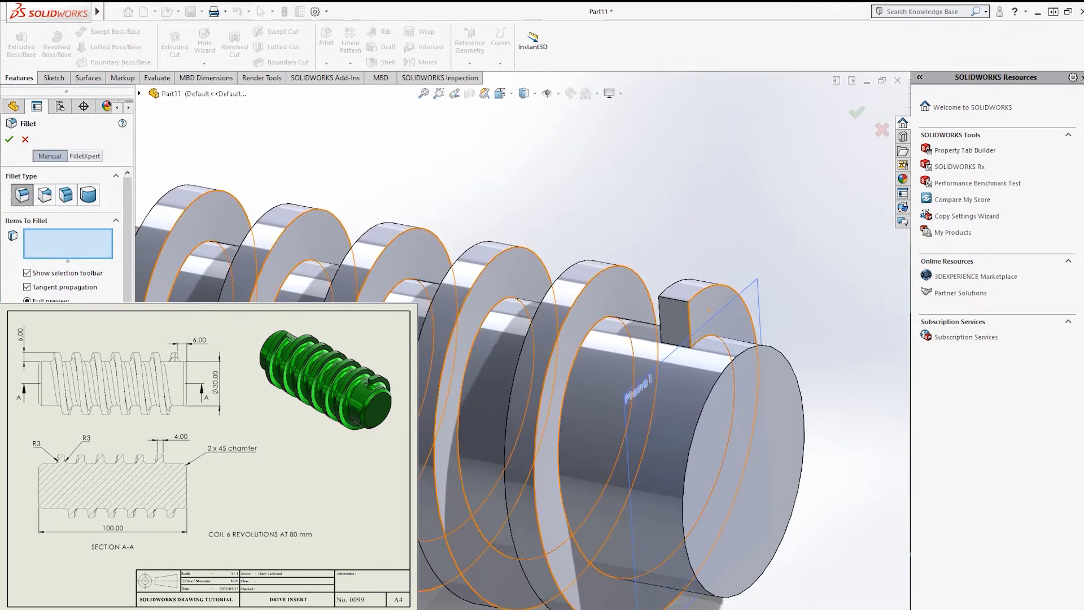
{"action": "scroll", "coordinate": [459, 232], "scroll_direction": "down", "scroll_amount": 5}
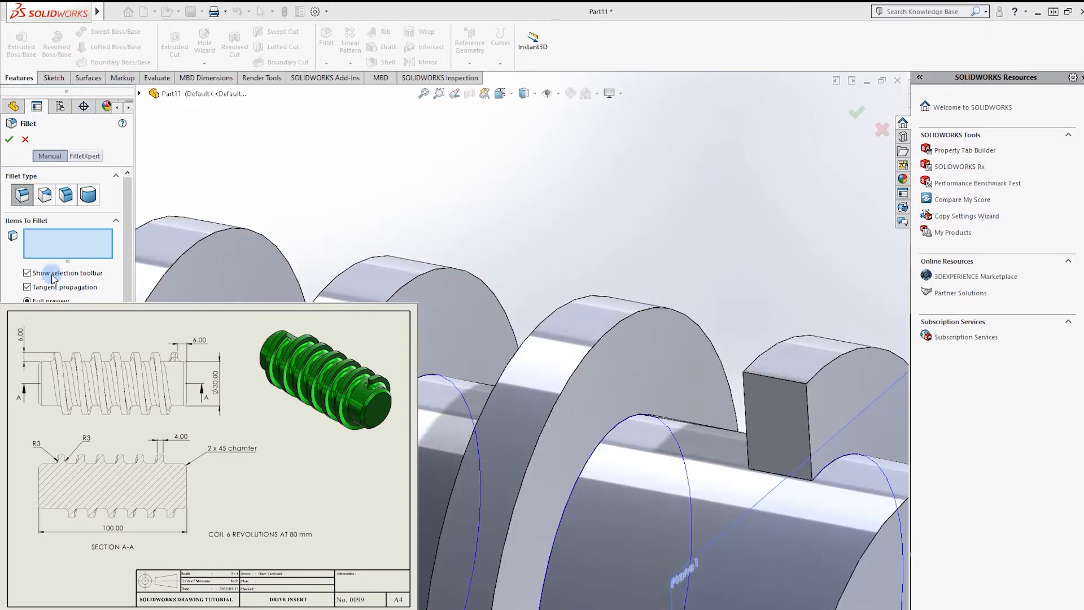
{"action": "scroll", "coordinate": [593, 448], "scroll_direction": "up", "scroll_amount": 2}
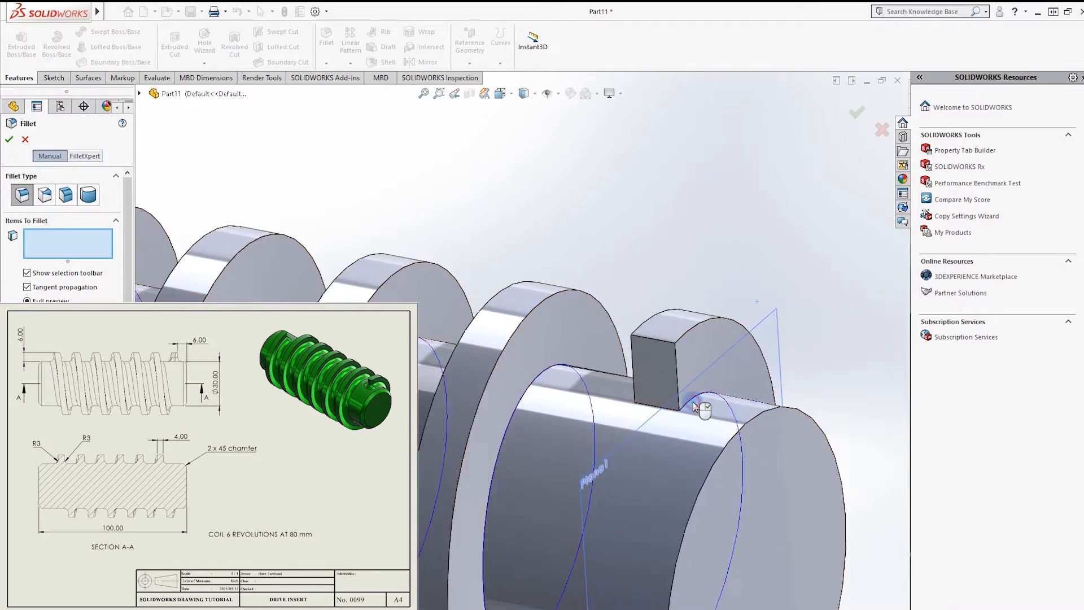
{"action": "left_click", "coordinate": [606, 408]}
{"action": "scroll", "coordinate": [606, 408], "scroll_direction": "up", "scroll_amount": 3}
{"action": "right_click", "coordinate": [46, 242]}
{"action": "left_click", "coordinate": [67, 250]}
Fillet the thread's root edge on the side away from Plane1 with a 3 mm radius, keeping only that edge selected
{"action": "middle_click_drag", "start_coordinate": [627, 446], "coordinate": [523, 265]}
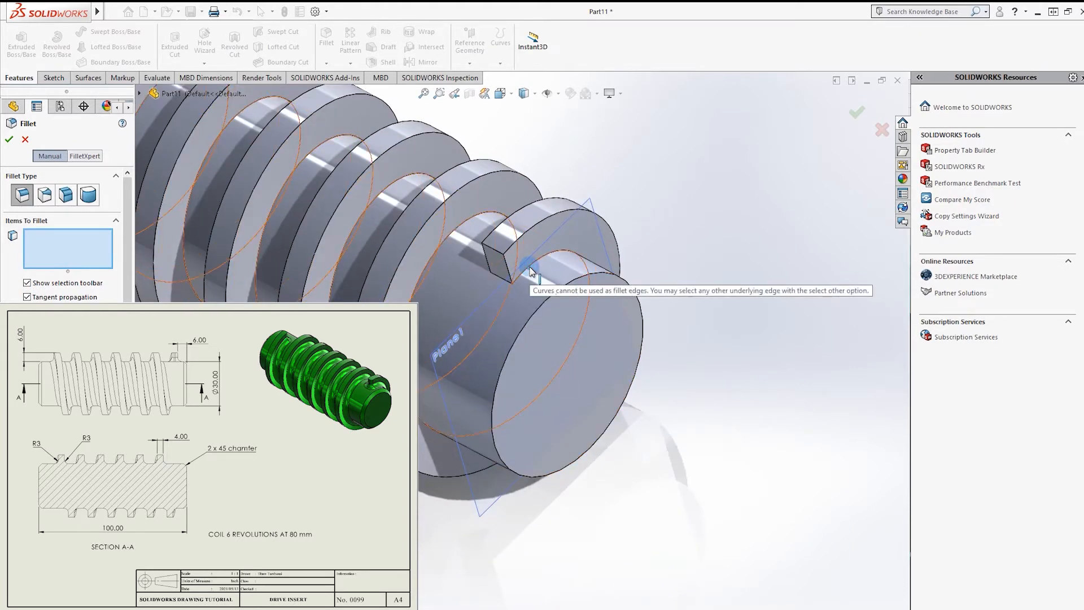
{"action": "left_click", "coordinate": [525, 263]}
{"action": "middle_click_drag", "start_coordinate": [525, 264], "coordinate": [493, 247]}
{"action": "left_click", "coordinate": [551, 334]}
{"action": "middle_click_drag", "start_coordinate": [554, 336], "coordinate": [542, 277]}
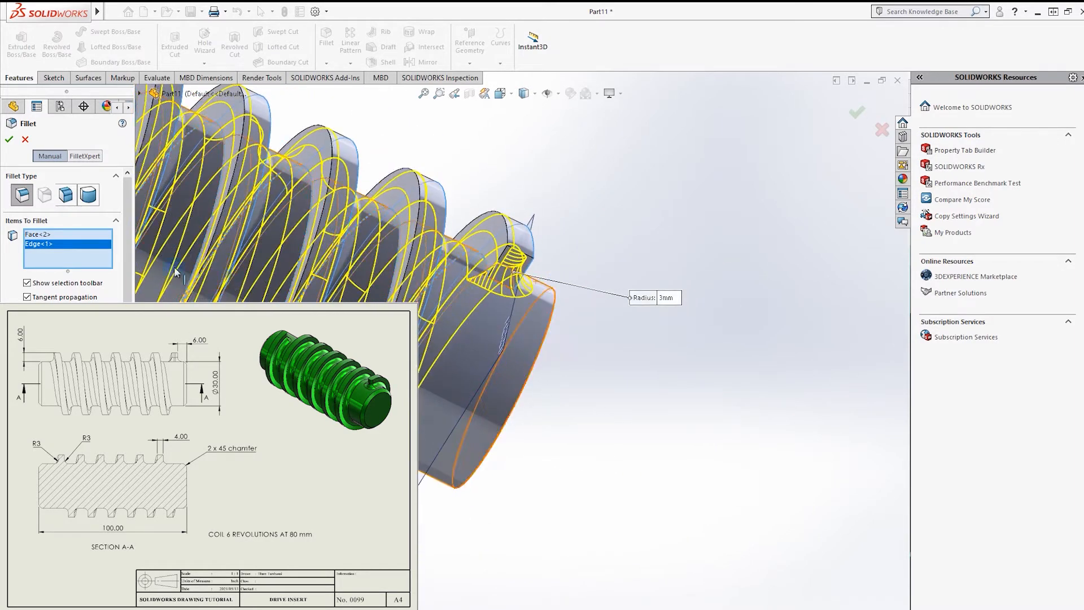
{"action": "right_click", "coordinate": [39, 239]}
{"action": "left_click", "coordinate": [65, 254]}
{"action": "scroll", "coordinate": [509, 305], "scroll_direction": "down", "scroll_amount": 6}
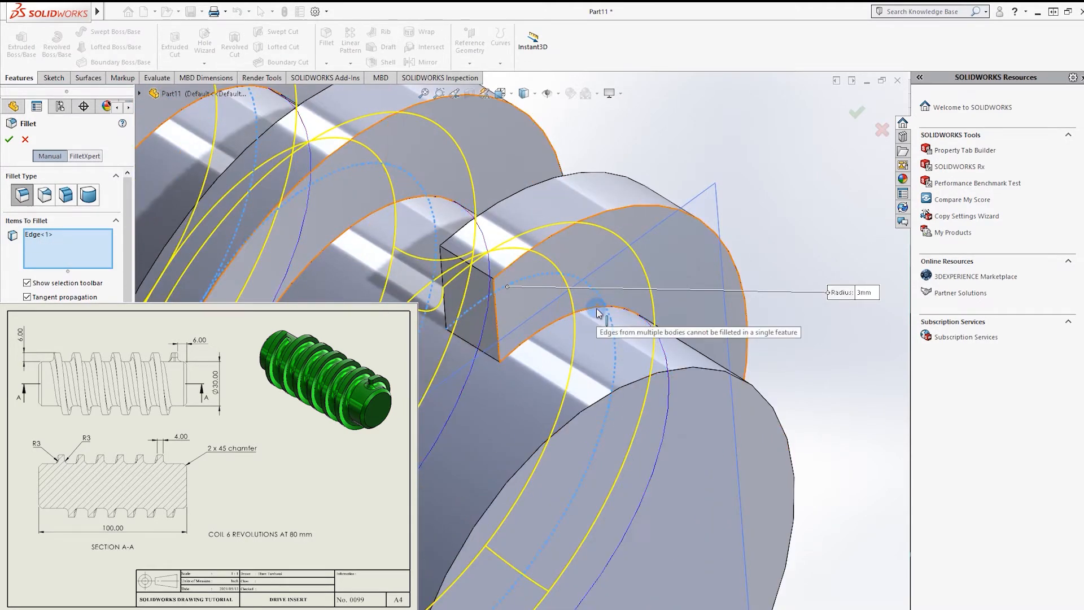
{"action": "scroll", "coordinate": [576, 311], "scroll_direction": "up", "scroll_amount": 5}
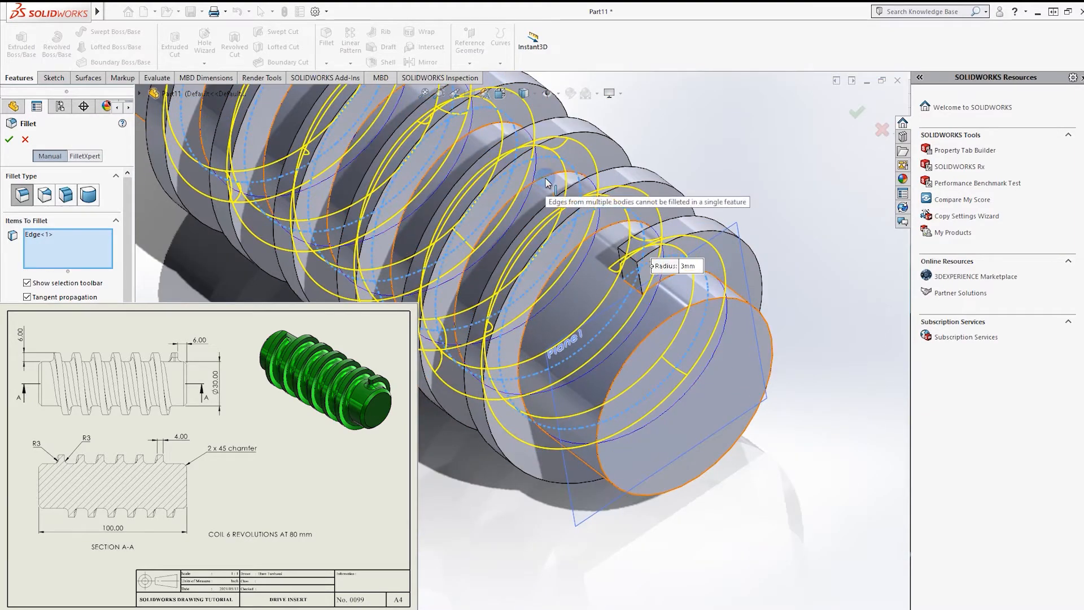
{"action": "middle_click_drag", "start_coordinate": [545, 182], "coordinate": [678, 181]}
{"action": "left_click", "coordinate": [851, 115]}
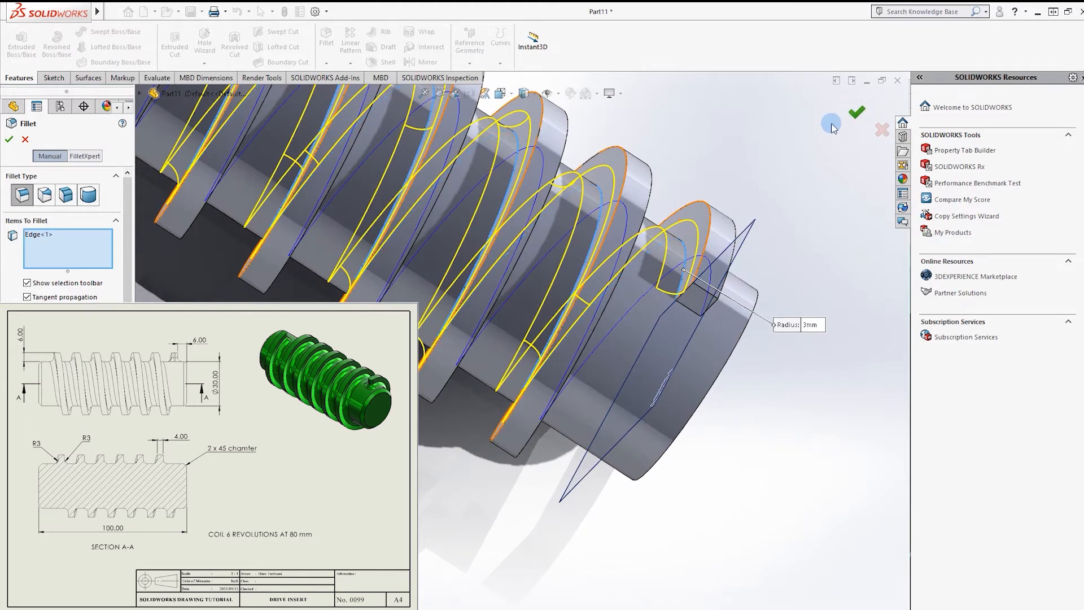
{"action": "middle_click_drag", "start_coordinate": [710, 287], "coordinate": [697, 256]}
{"action": "scroll", "coordinate": [697, 256], "scroll_direction": "up", "scroll_amount": 3}
{"action": "middle_click_drag", "start_coordinate": [598, 399], "coordinate": [545, 375]}
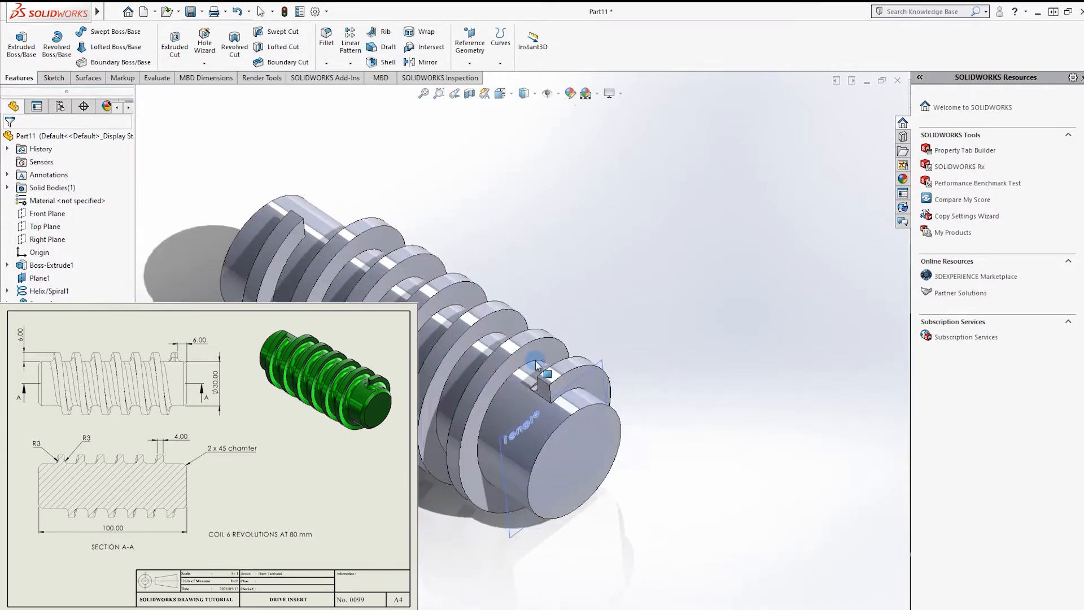
{"action": "left_click", "coordinate": [327, 40]}
{"action": "scroll", "coordinate": [445, 328], "scroll_direction": "down", "scroll_amount": 5}
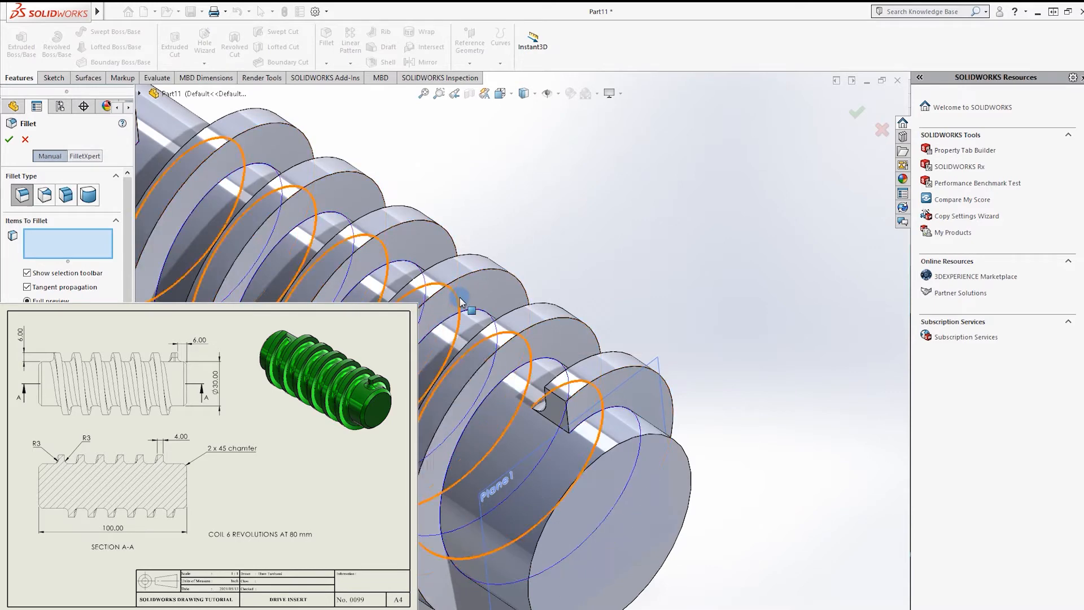
{"action": "left_click", "coordinate": [464, 327]}
{"action": "middle_click_drag", "start_coordinate": [471, 327], "coordinate": [509, 319]}
{"action": "right_click", "coordinate": [56, 234]}
{"action": "left_click", "coordinate": [62, 241]}
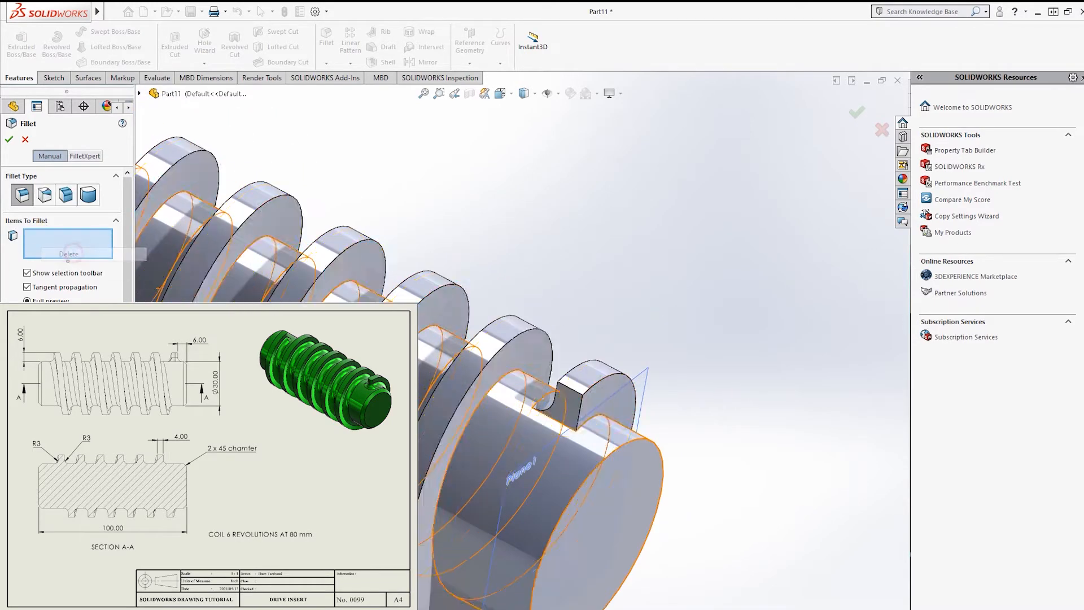
{"action": "scroll", "coordinate": [561, 400], "scroll_direction": "down", "scroll_amount": 3}
{"action": "left_click", "coordinate": [561, 398]}
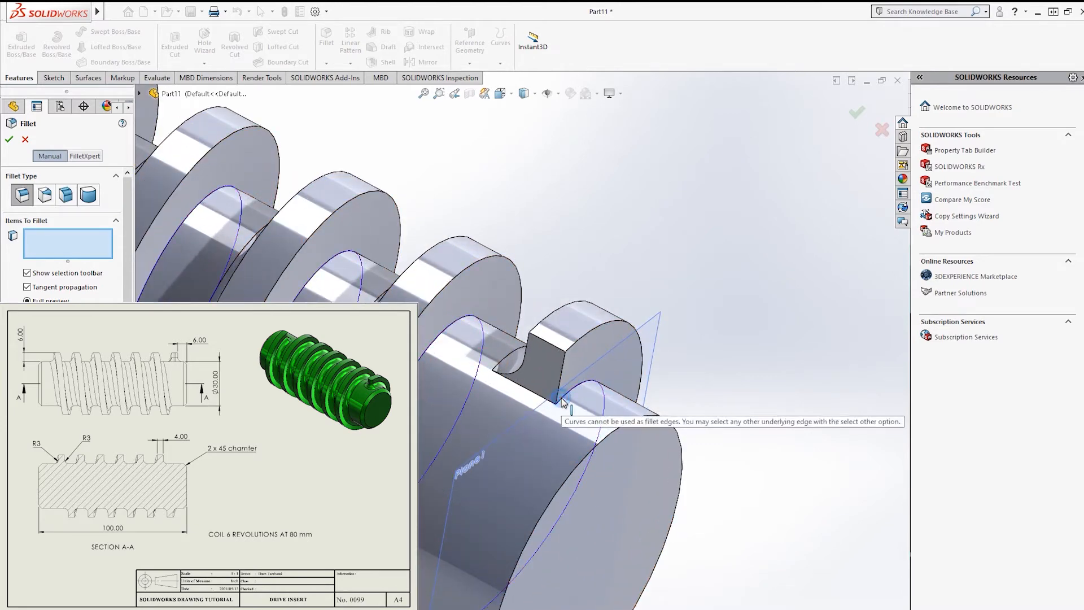
{"action": "scroll", "coordinate": [572, 396], "scroll_direction": "up", "scroll_amount": 6}
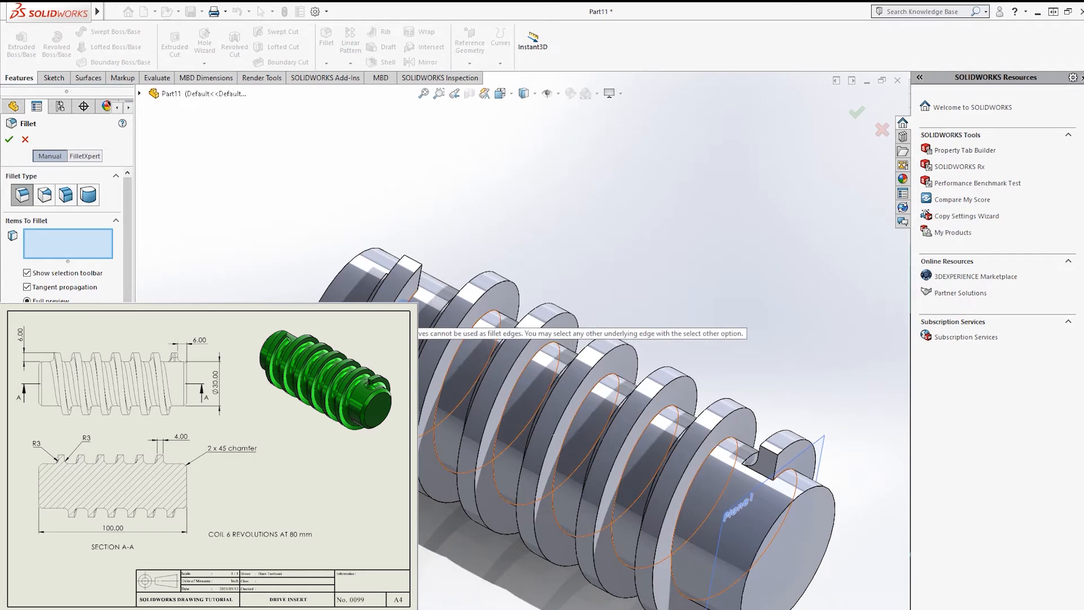
{"action": "scroll", "coordinate": [404, 302], "scroll_direction": "down", "scroll_amount": 4}
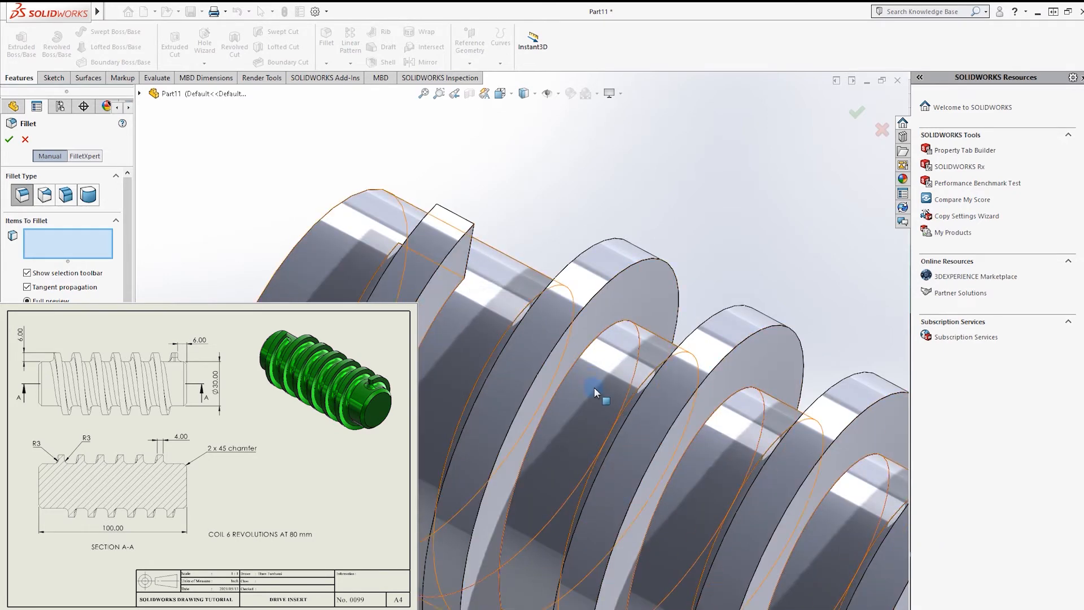
{"action": "scroll", "coordinate": [588, 380], "scroll_direction": "up", "scroll_amount": 6}
{"action": "scroll", "coordinate": [726, 430], "scroll_direction": "down", "scroll_amount": 5}
{"action": "left_click", "coordinate": [631, 386]}
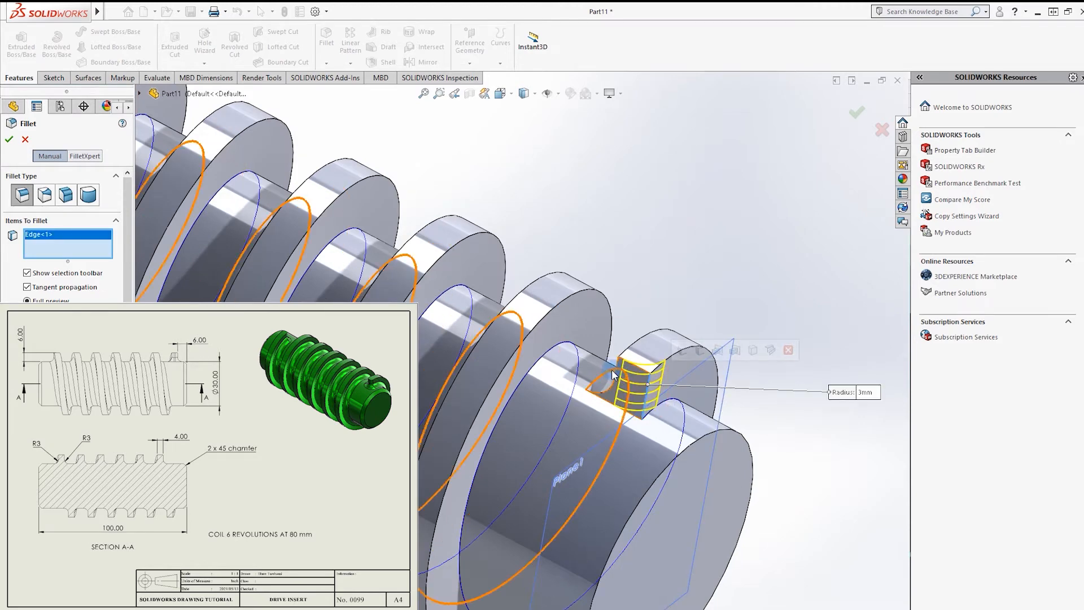
{"action": "left_click", "coordinate": [642, 396]}
{"action": "scroll", "coordinate": [647, 409], "scroll_direction": "down", "scroll_amount": 5}
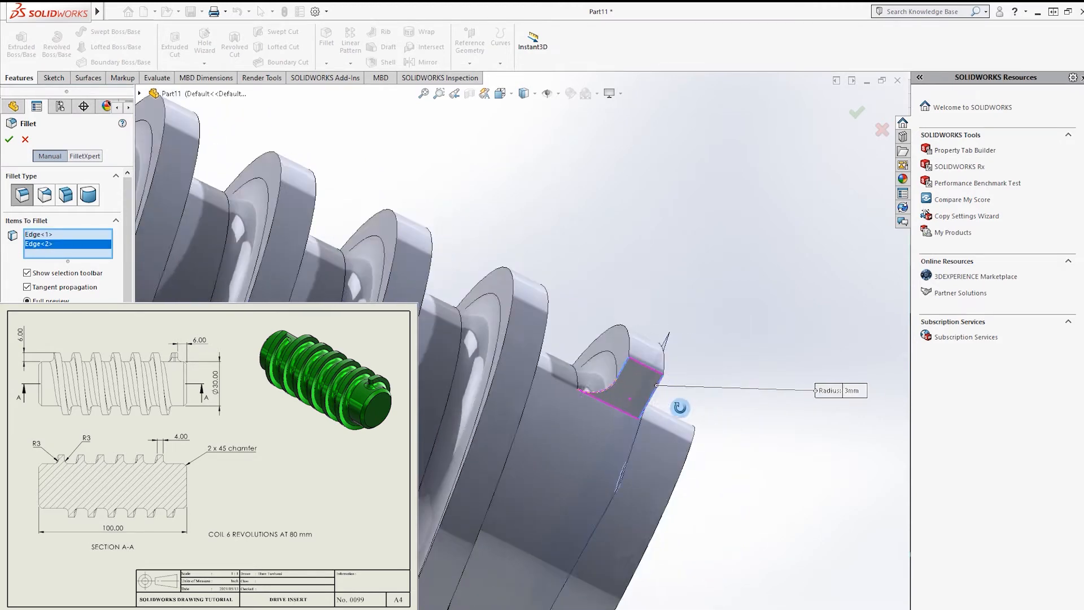
{"action": "scroll", "coordinate": [642, 416], "scroll_direction": "up", "scroll_amount": 3}
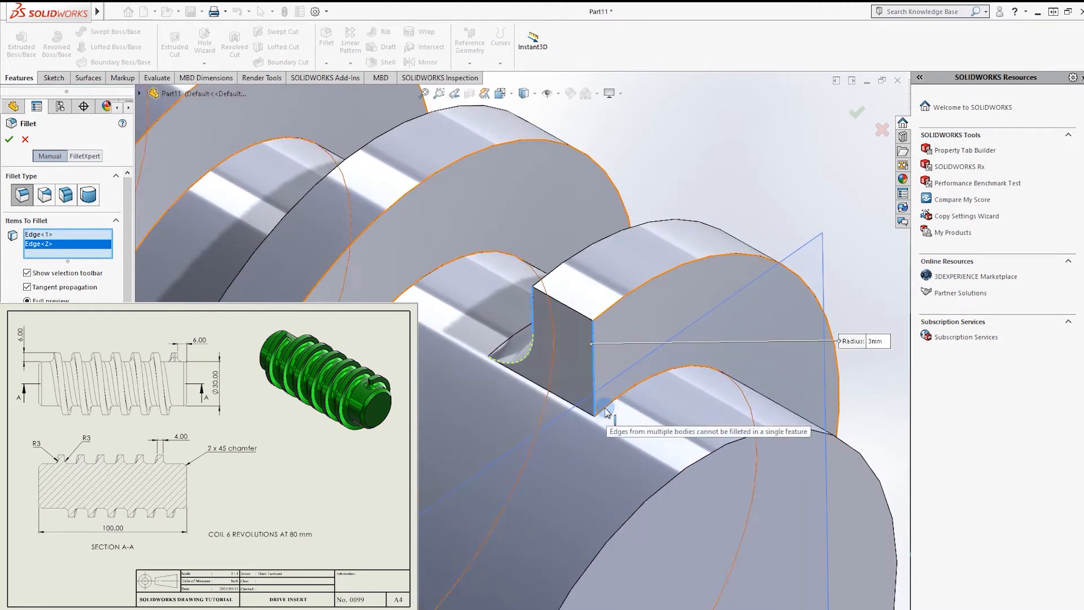
{"action": "left_click", "coordinate": [583, 414]}
{"action": "right_click", "coordinate": [55, 244]}
{"action": "left_click", "coordinate": [70, 253]}
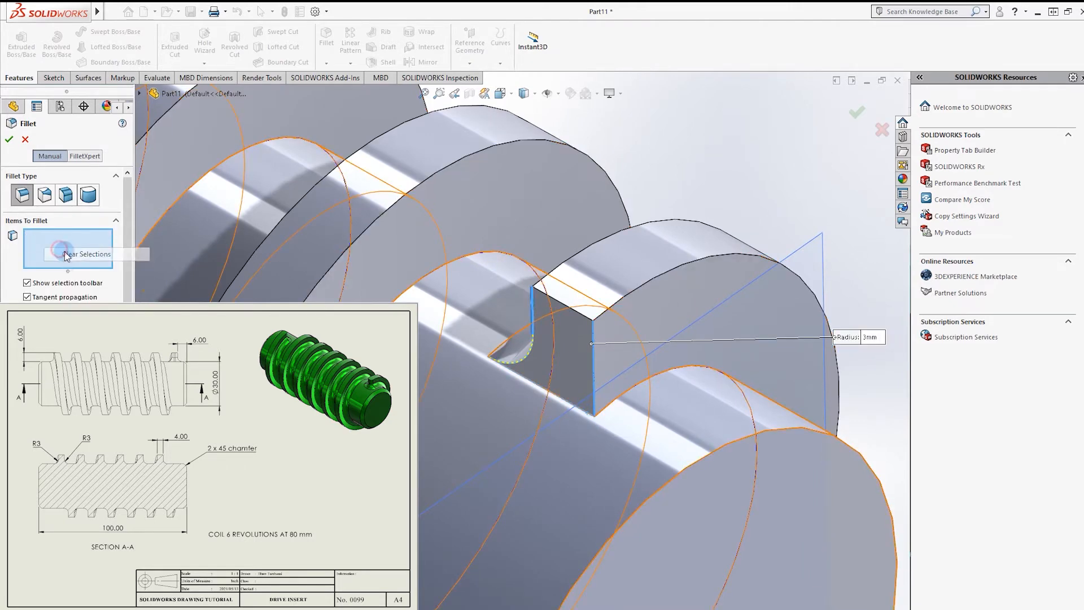
{"action": "left_click", "coordinate": [556, 398]}
{"action": "middle_click_drag", "start_coordinate": [558, 388], "coordinate": [781, 473]}
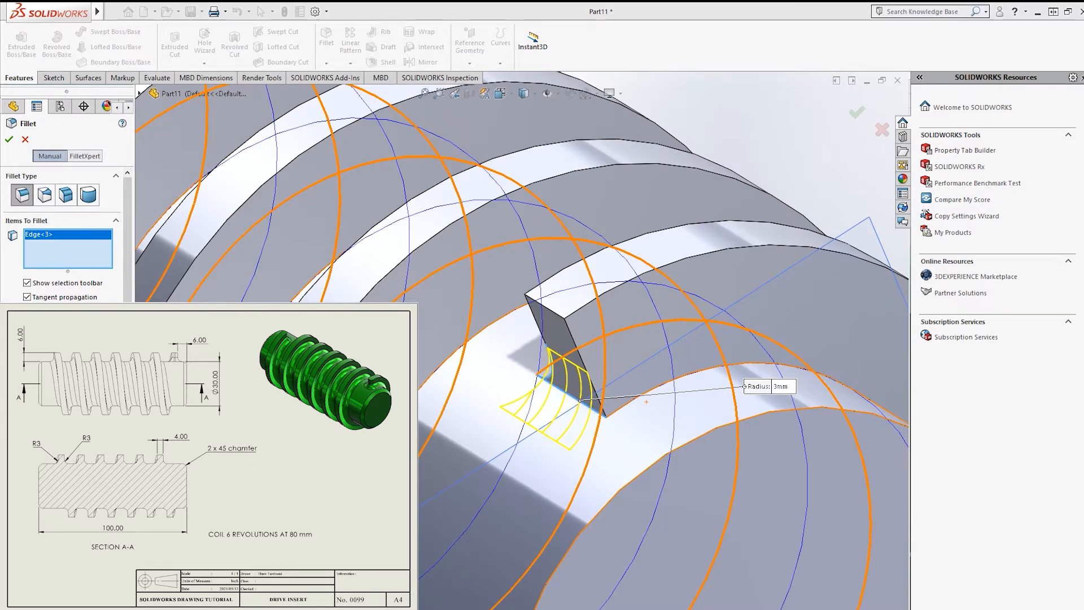
{"action": "scroll", "coordinate": [628, 449], "scroll_direction": "down", "scroll_amount": 3}
{"action": "right_click", "coordinate": [49, 245]}
{"action": "left_click", "coordinate": [83, 254]}
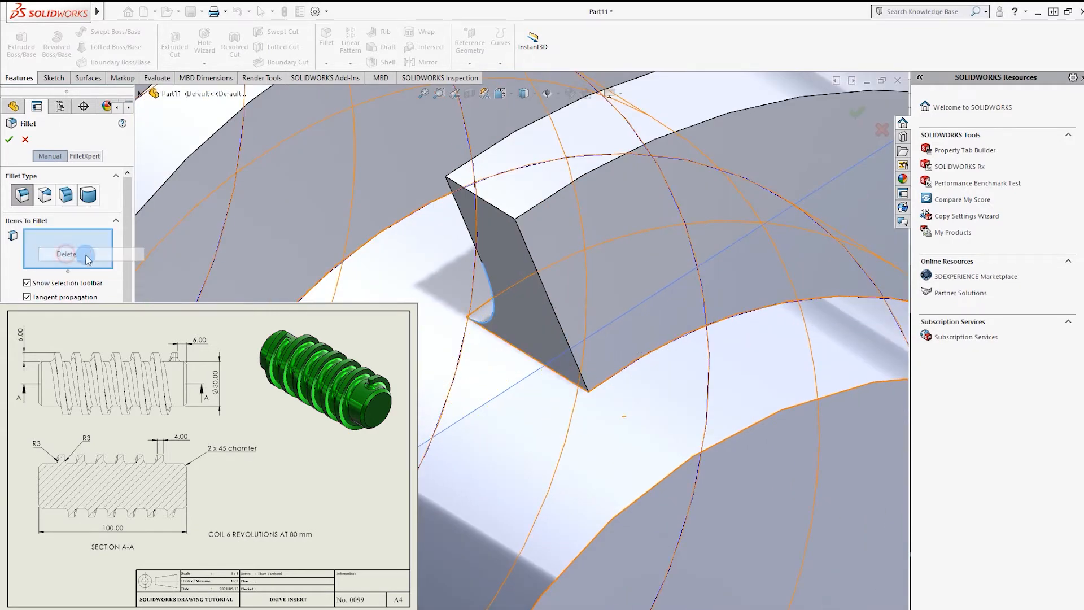
{"action": "scroll", "coordinate": [588, 354], "scroll_direction": "up", "scroll_amount": 4}
{"action": "middle_click_drag", "start_coordinate": [588, 354], "coordinate": [712, 411]}
{"action": "key", "text": "Escape"}
Fillet the thread's root edge on the side facing the near shaft end with a 3 mm radius
{"action": "scroll", "coordinate": [557, 459], "scroll_direction": "down", "scroll_amount": 1}
{"action": "middle_click_drag", "start_coordinate": [557, 460], "coordinate": [692, 319]}
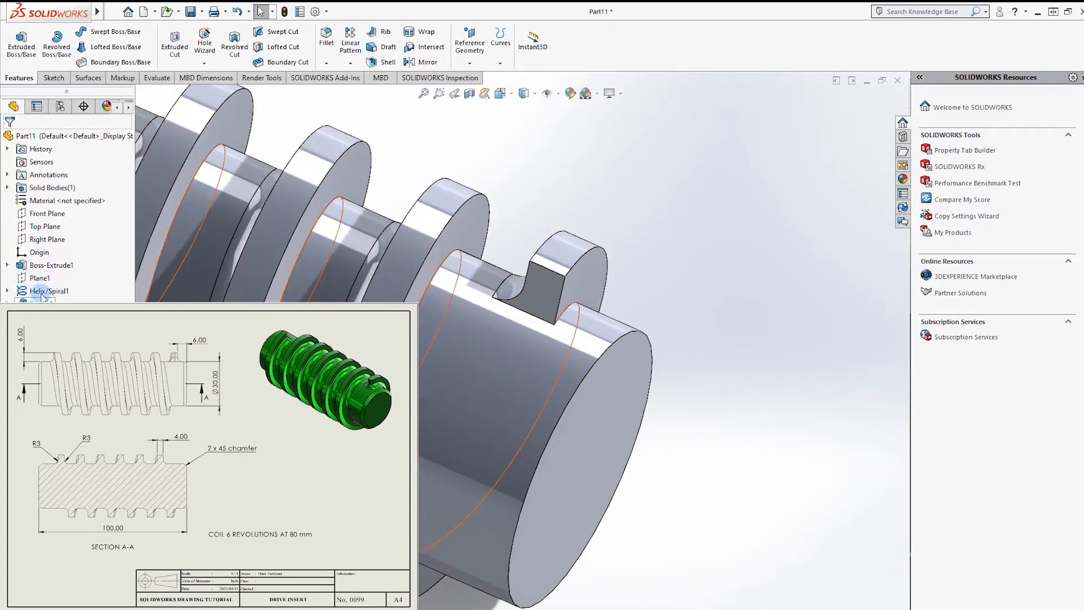
{"action": "middle_click_drag", "start_coordinate": [696, 278], "coordinate": [611, 319]}
{"action": "scroll", "coordinate": [474, 318], "scroll_direction": "down", "scroll_amount": 3}
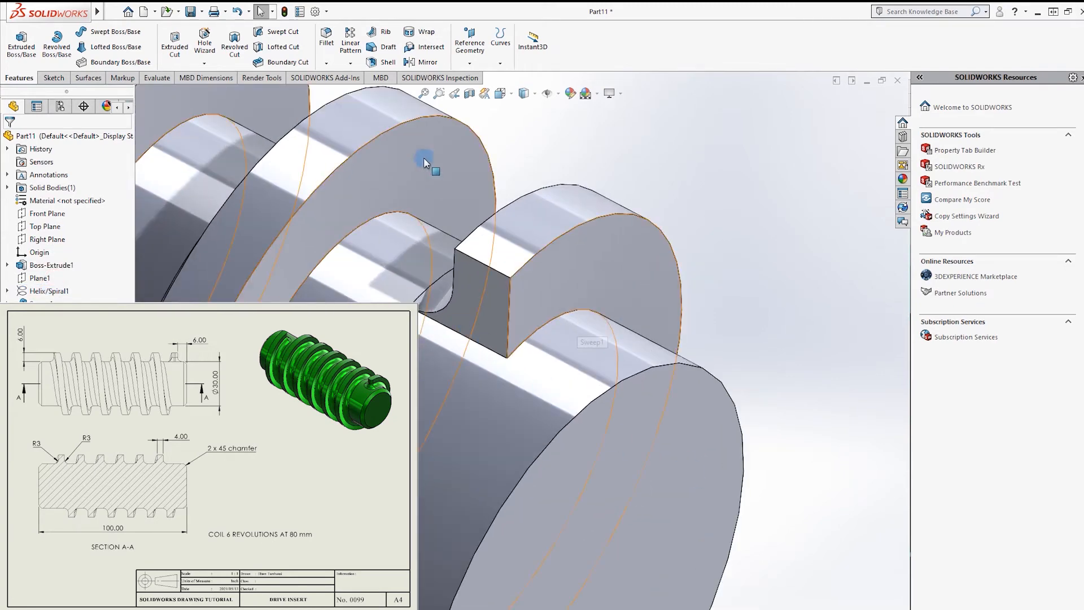
{"action": "scroll", "coordinate": [507, 331], "scroll_direction": "down", "scroll_amount": 2}
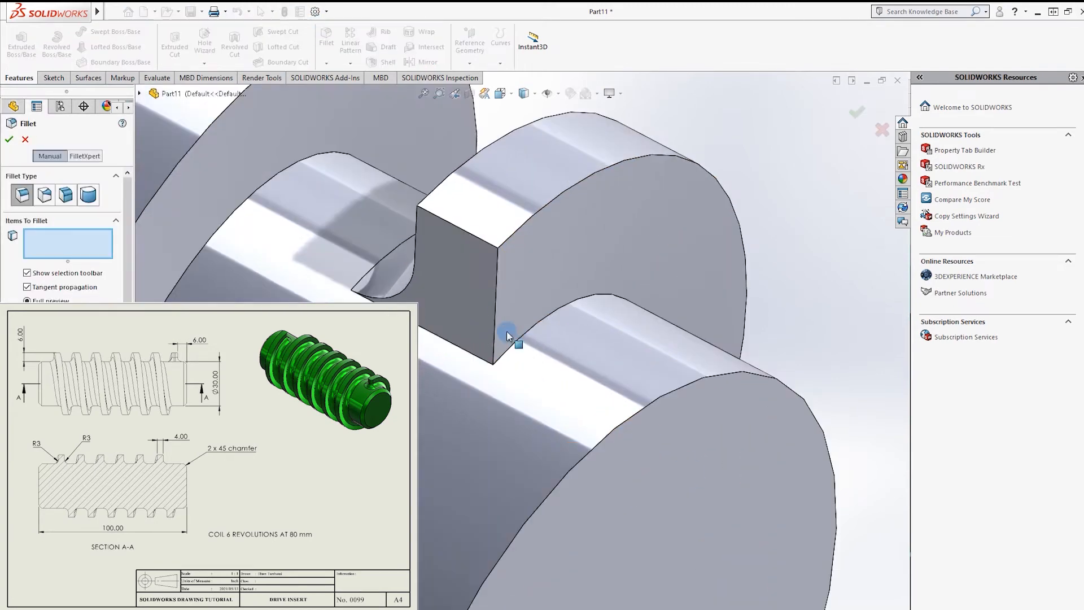
{"action": "left_click", "coordinate": [519, 341]}
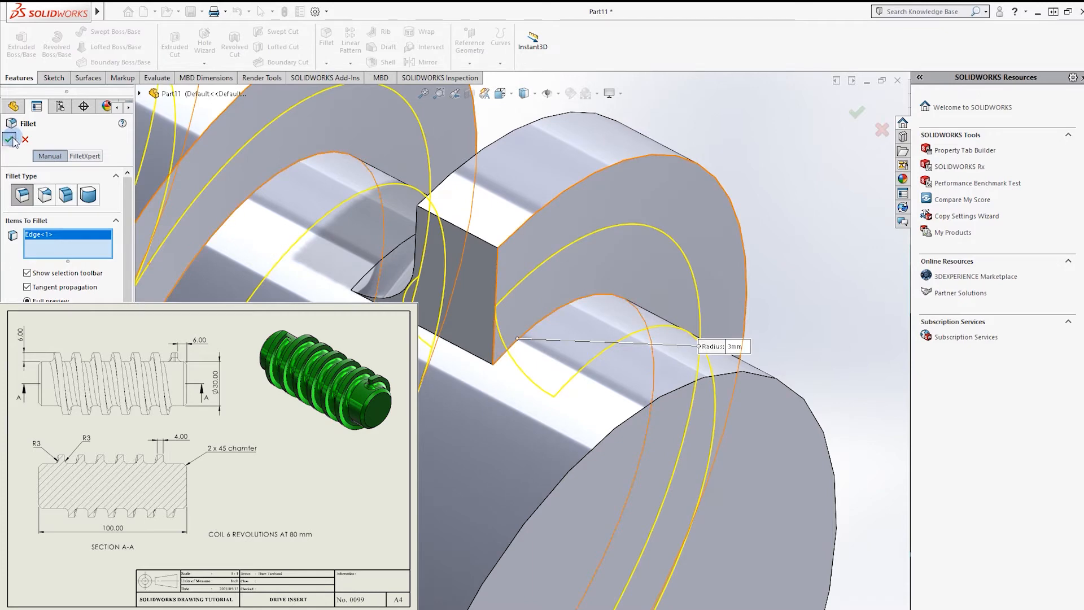
{"action": "left_click", "coordinate": [14, 141]}
{"action": "scroll", "coordinate": [799, 315], "scroll_direction": "up", "scroll_amount": 5}
{"action": "middle_click_drag", "start_coordinate": [750, 324], "coordinate": [464, 382]}
{"action": "scroll", "coordinate": [464, 382], "scroll_direction": "down", "scroll_amount": 3}
{"action": "scroll", "coordinate": [495, 347], "scroll_direction": "down", "scroll_amount": 2}
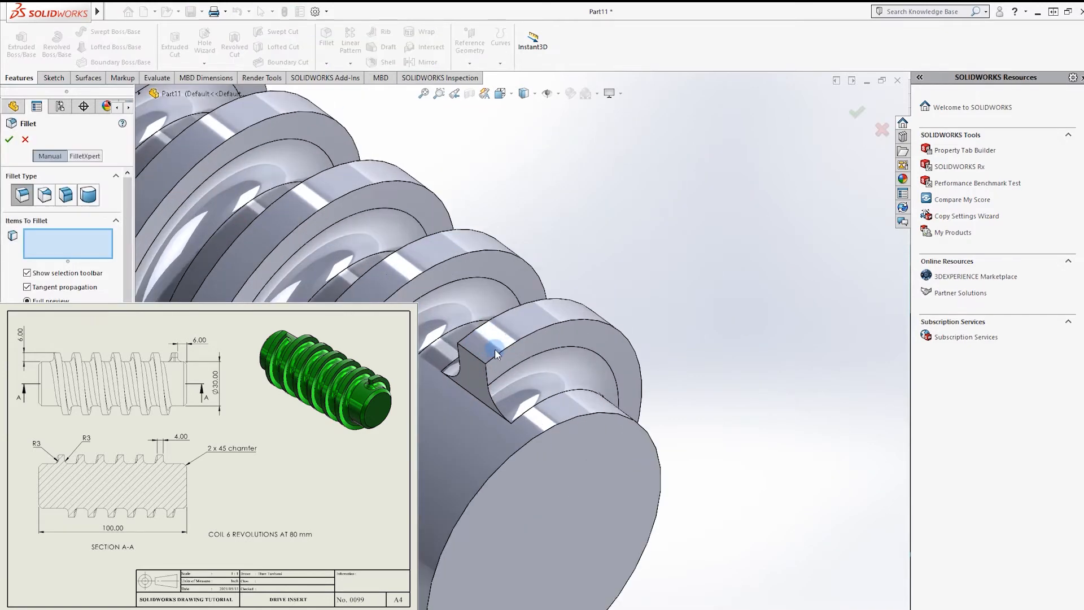
{"action": "left_click", "coordinate": [484, 388]}
{"action": "left_click", "coordinate": [507, 382]}
{"action": "middle_click_drag", "start_coordinate": [507, 382], "coordinate": [579, 339]}
{"action": "key", "text": "Escape"}
{"action": "scroll", "coordinate": [563, 376], "scroll_direction": "down", "scroll_amount": 3}
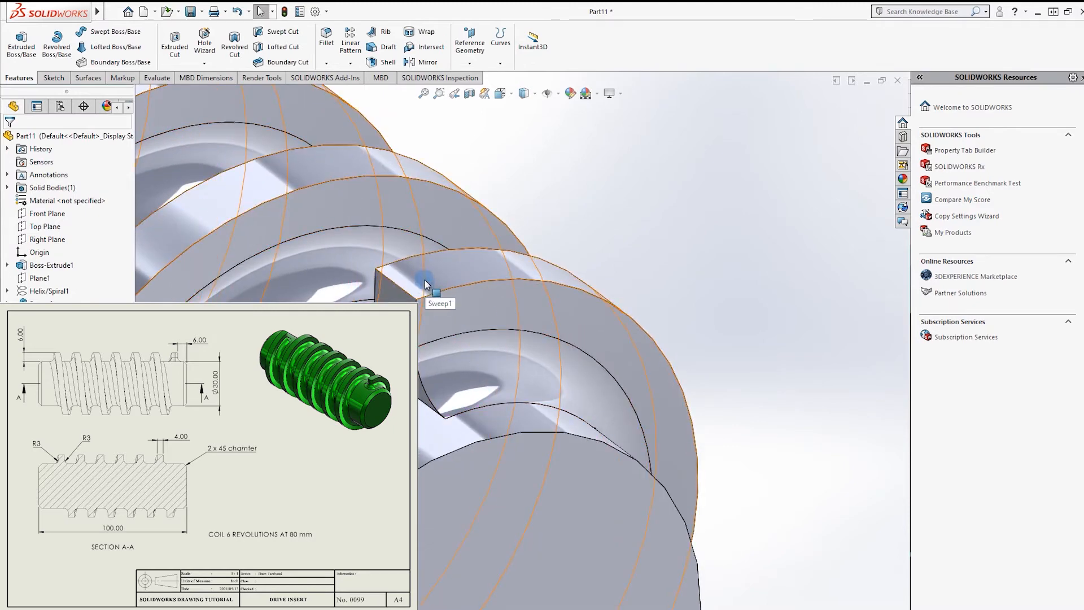
{"action": "left_click", "coordinate": [326, 37]}
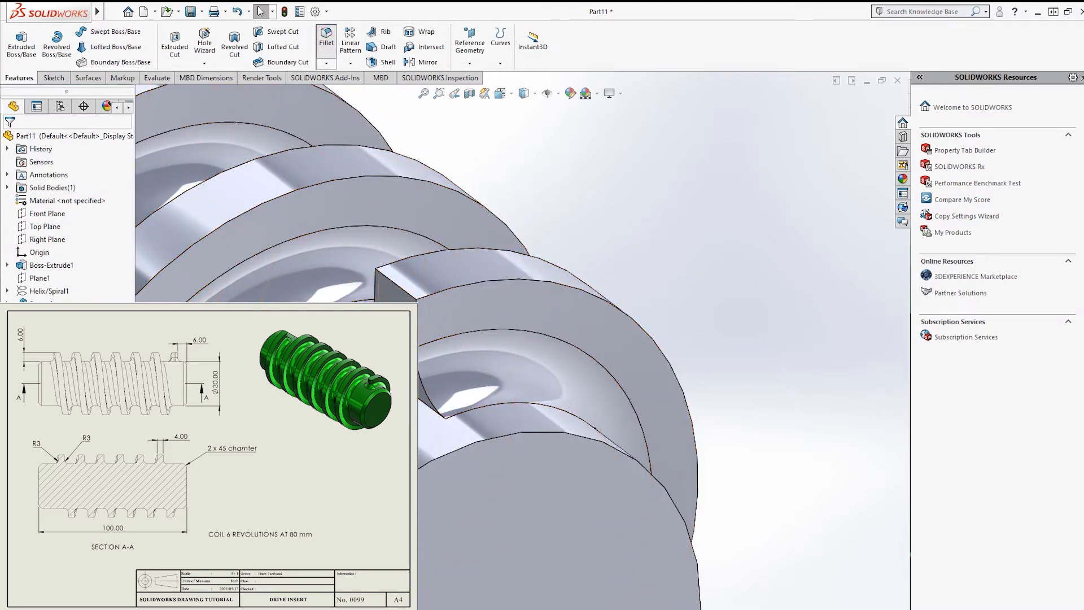
{"action": "left_click", "coordinate": [419, 329]}
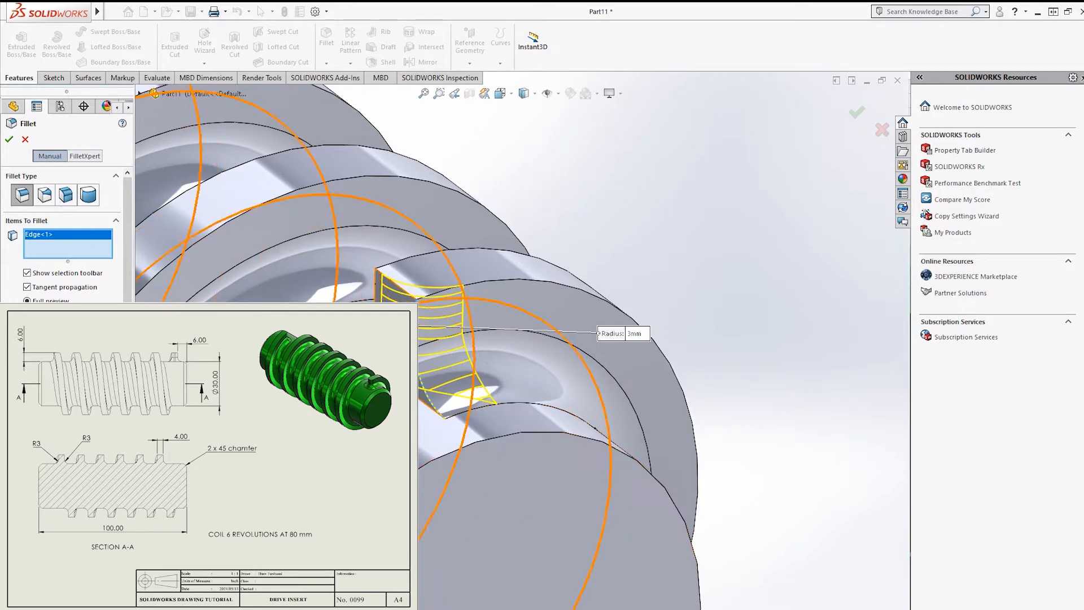
{"action": "key", "text": "Escape"}
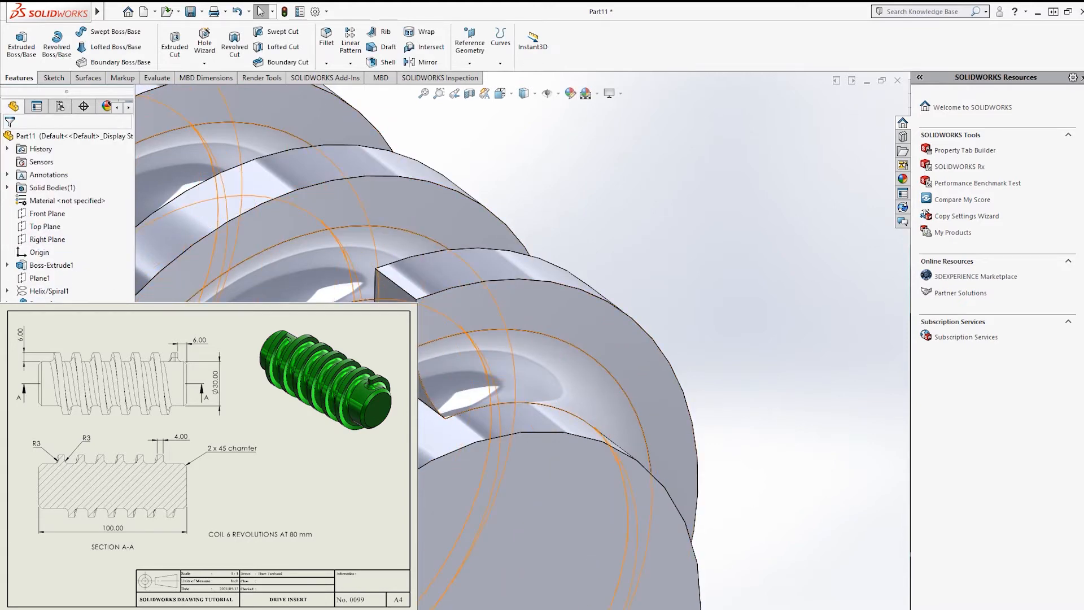
Delete the root fillet on the thread side facing the near shaft end
{"action": "left_click", "coordinate": [36, 330]}
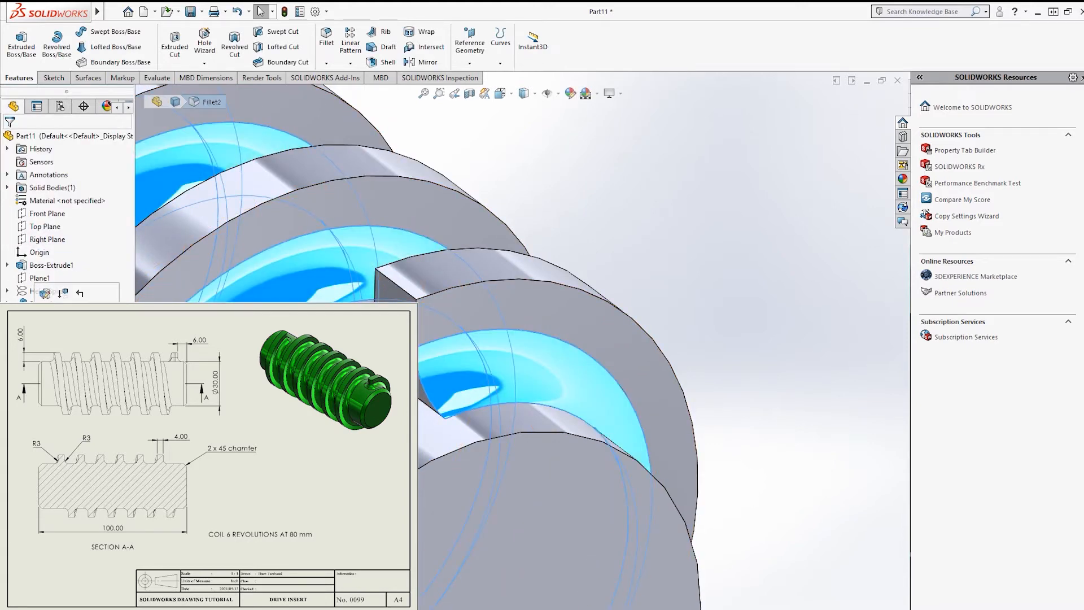
{"action": "key", "text": "Delete"}
{"action": "key", "text": "Return"}
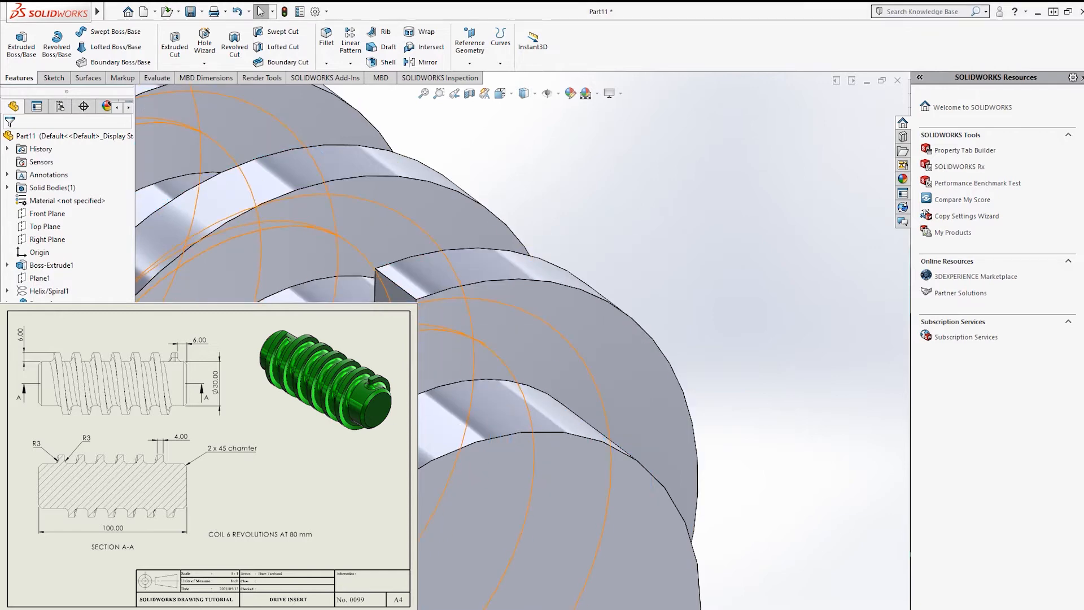
Fillet the upright edges of the thread's end faces with a 1.5 mm radius, clearing the mistaken selections
{"action": "left_click", "coordinate": [377, 295]}
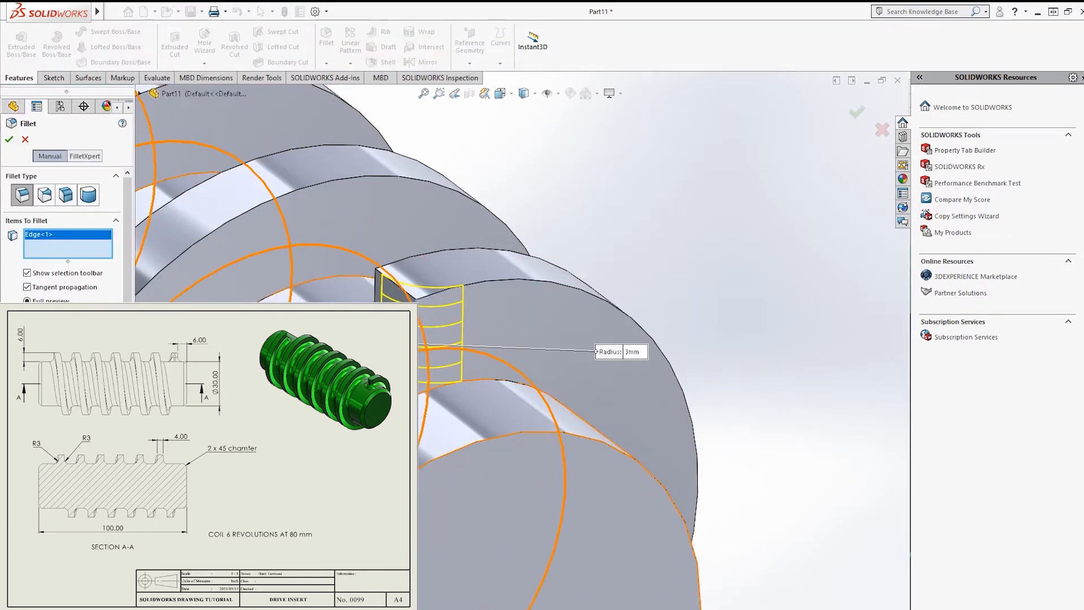
{"action": "left_click", "coordinate": [362, 293]}
{"action": "right_click", "coordinate": [48, 246]}
{"action": "left_click", "coordinate": [75, 271]}
{"action": "left_click", "coordinate": [375, 294]}
{"action": "middle_click_drag", "start_coordinate": [376, 295], "coordinate": [442, 405]}
{"action": "scroll", "coordinate": [511, 344], "scroll_direction": "up", "scroll_amount": 8}
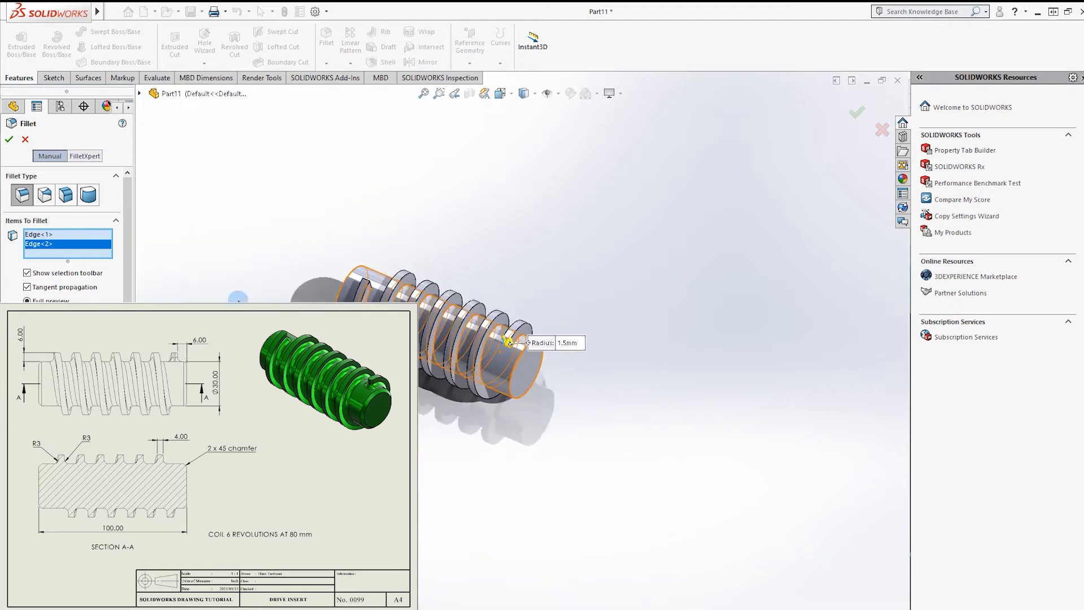
{"action": "scroll", "coordinate": [508, 343], "scroll_direction": "down", "scroll_amount": 10}
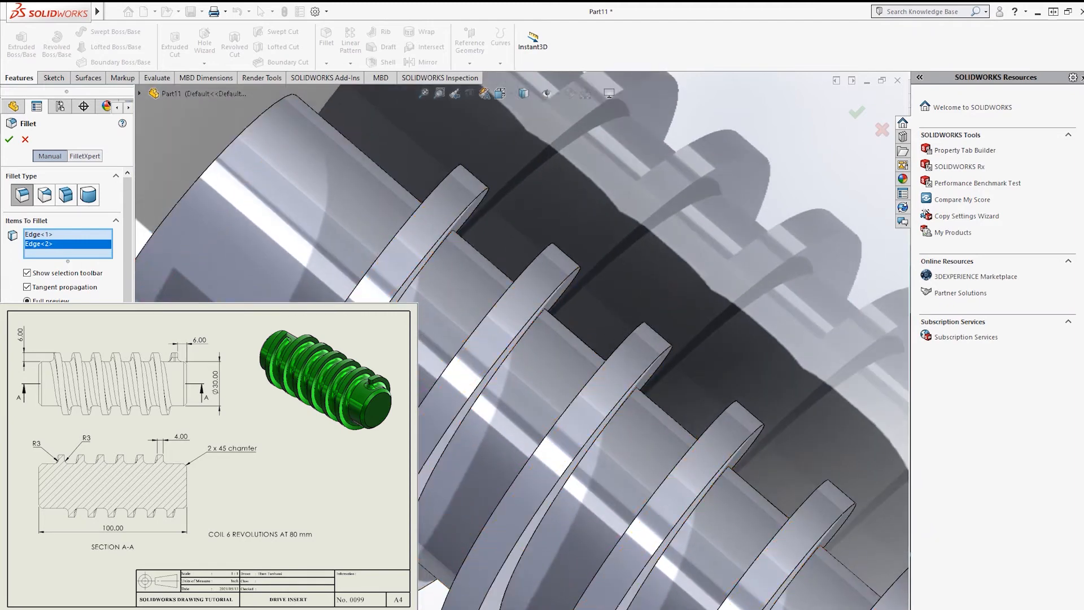
{"action": "left_click", "coordinate": [218, 307]}
{"action": "left_click", "coordinate": [248, 321]}
{"action": "left_click", "coordinate": [858, 113]}
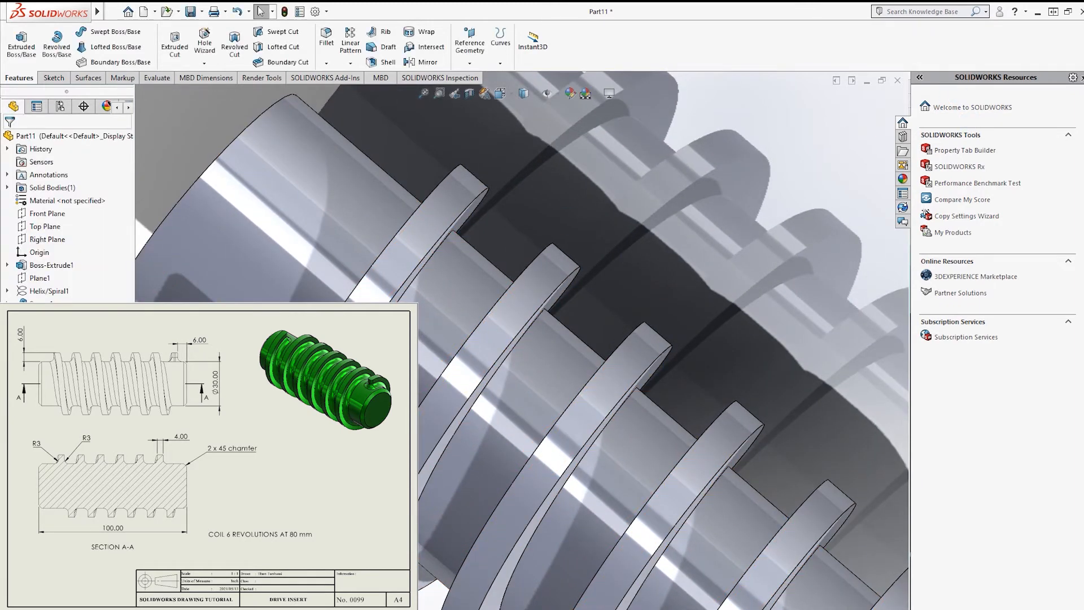
Fillet the root edge where the thread meets the shaft, running around the rounded thread ends and along both flanks
{"action": "scroll", "coordinate": [516, 416], "scroll_direction": "up", "scroll_amount": 5}
{"action": "scroll", "coordinate": [731, 450], "scroll_direction": "down", "scroll_amount": 3}
{"action": "left_click", "coordinate": [327, 33]}
{"action": "left_click", "coordinate": [37, 248]}
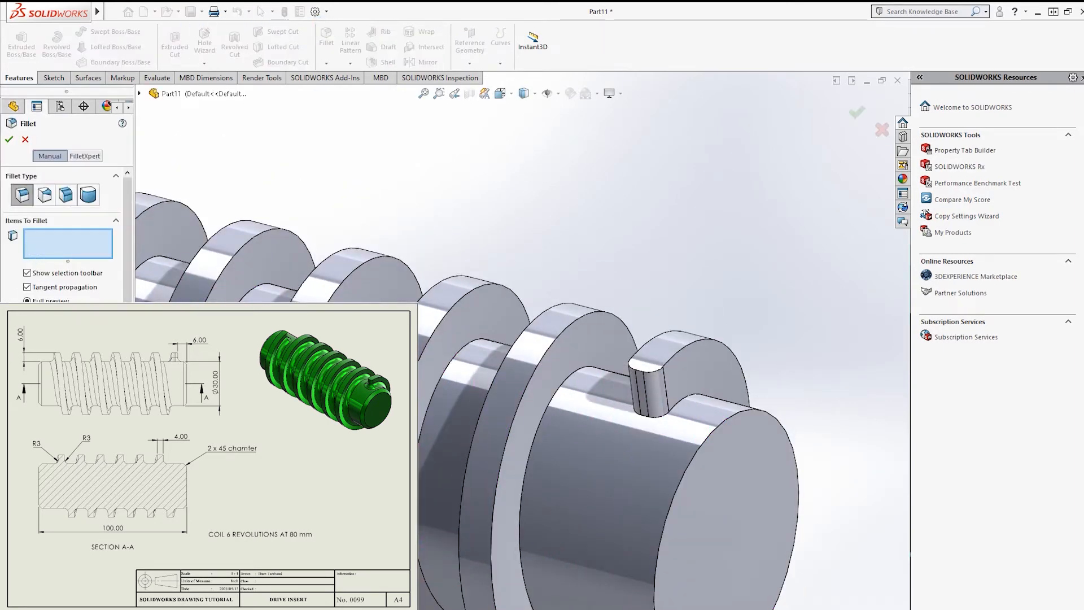
{"action": "left_click", "coordinate": [678, 400]}
{"action": "middle_click_drag", "start_coordinate": [674, 402], "coordinate": [770, 341]}
{"action": "left_click", "coordinate": [854, 113]}
{"action": "middle_click_drag", "start_coordinate": [704, 421], "coordinate": [630, 400]}
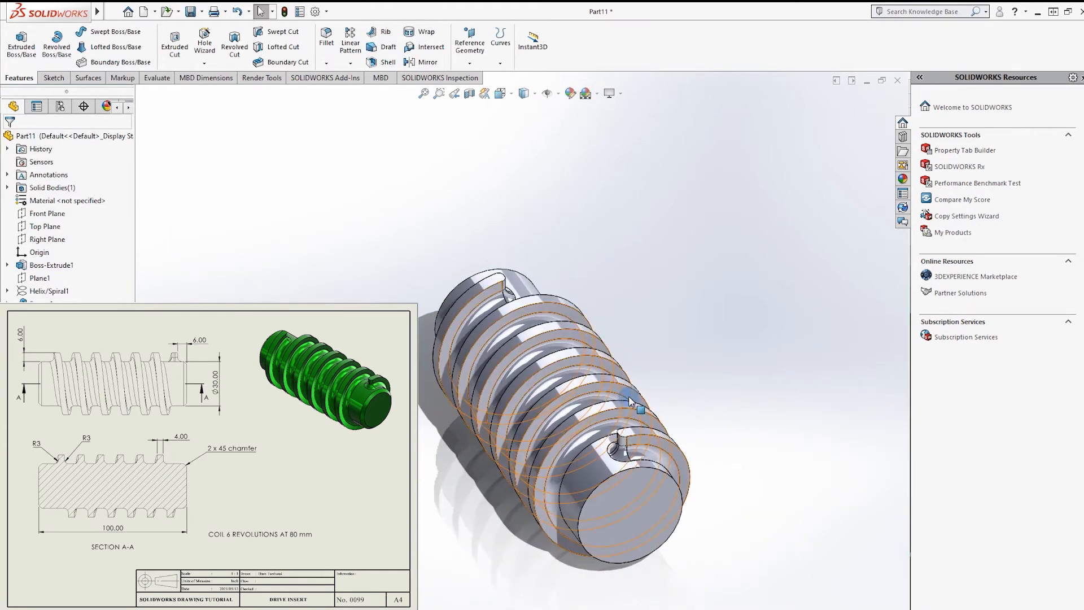
Apply the carbon steel appearance from the steel metals to the whole part and colour it green
{"action": "key", "text": "ctrl+7"}
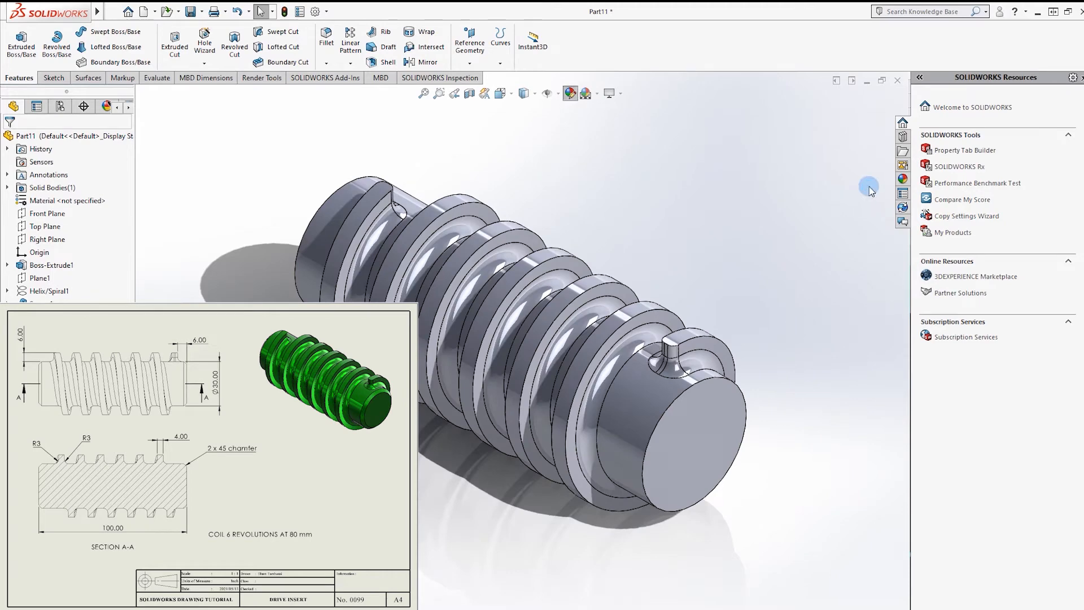
{"action": "left_click", "coordinate": [969, 153]}
{"action": "scroll", "coordinate": [959, 353], "scroll_direction": "down", "scroll_amount": 3}
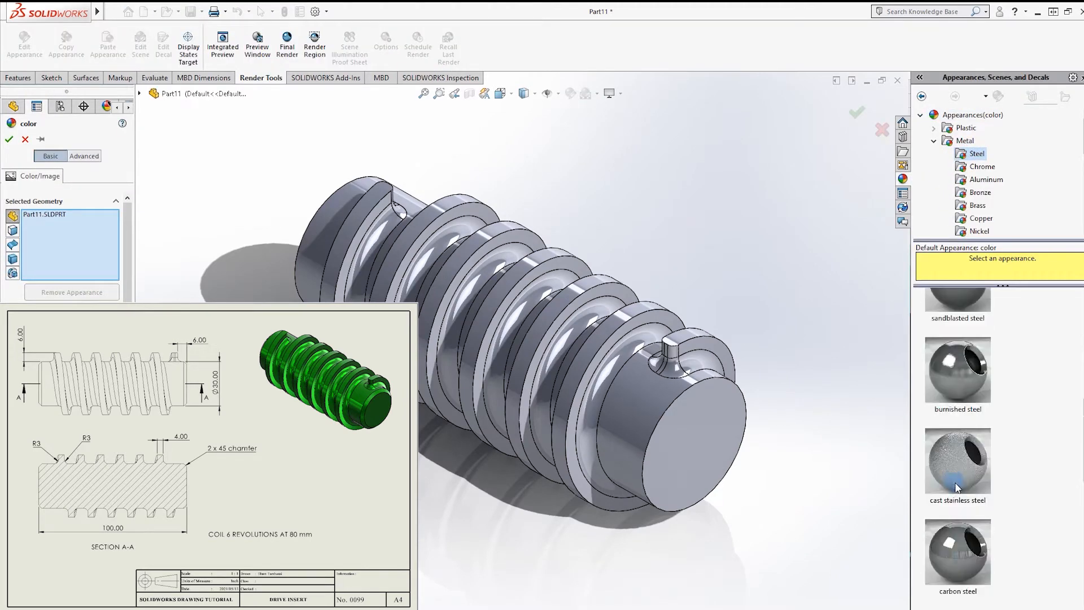
{"action": "left_click", "coordinate": [932, 536]}
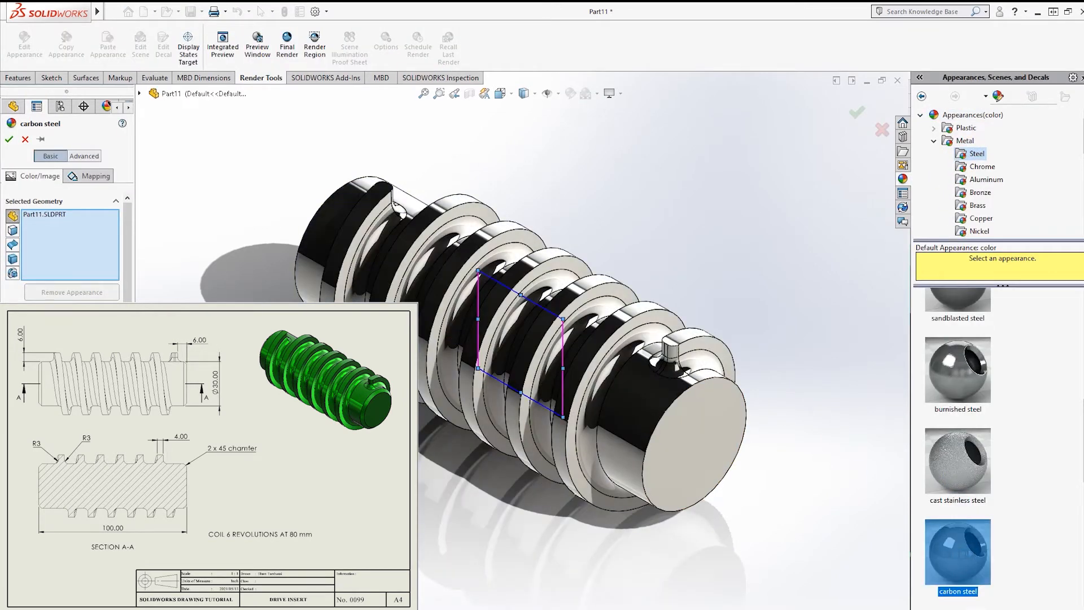
{"action": "left_click", "coordinate": [856, 110]}
Change the part's display style to shaded without edges and view the finished thread from several sides
{"action": "middle_click_drag", "start_coordinate": [776, 266], "coordinate": [808, 230]}
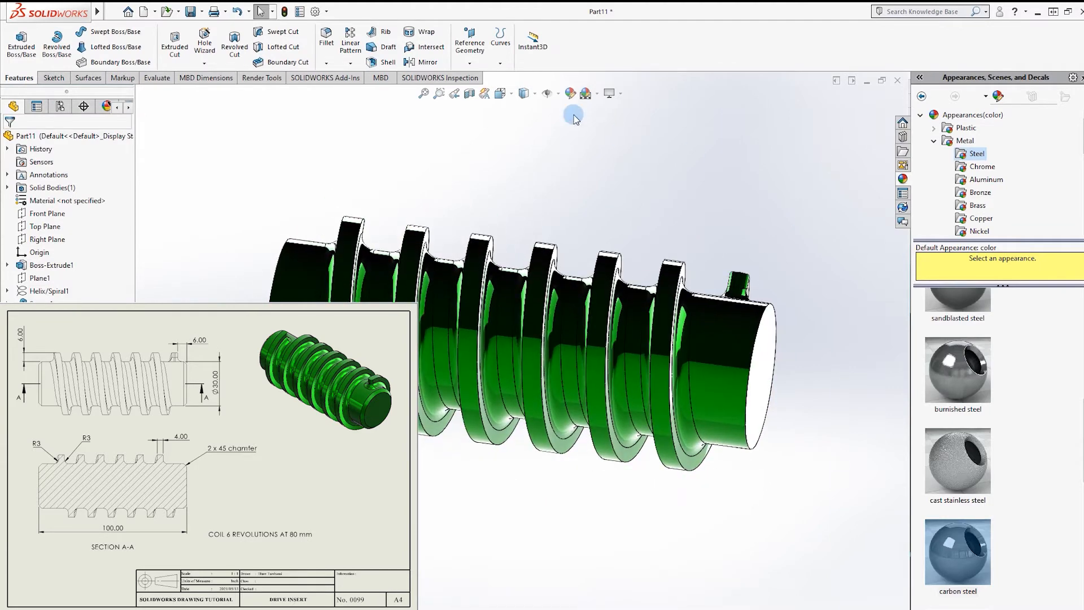
{"action": "left_click", "coordinate": [535, 94]}
{"action": "left_click", "coordinate": [521, 127]}
{"action": "mouse_move", "coordinate": [758, 197]}
{"action": "middle_mouse_down"}
{"action": "mouse_move", "coordinate": [636, 252]}
{"action": "mouse_move", "coordinate": [599, 282]}
{"action": "middle_mouse_up"}
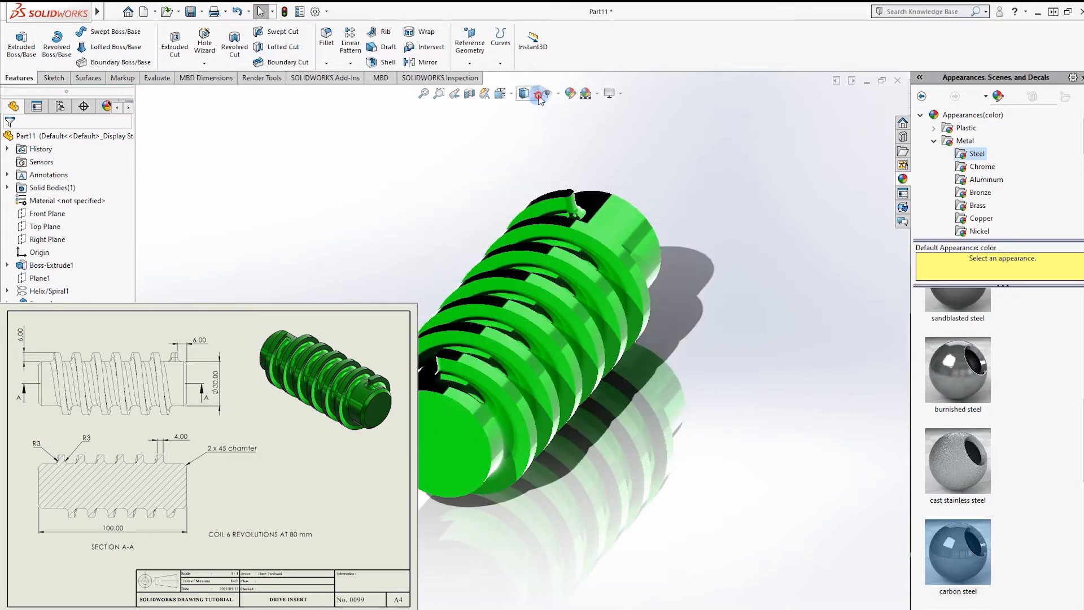
{"action": "middle_click_drag", "start_coordinate": [624, 181], "coordinate": [1020, 483]}
{"action": "scroll", "coordinate": [689, 397], "scroll_direction": "down", "scroll_amount": 5}
{"action": "scroll", "coordinate": [689, 397], "scroll_direction": "up", "scroll_amount": 5}
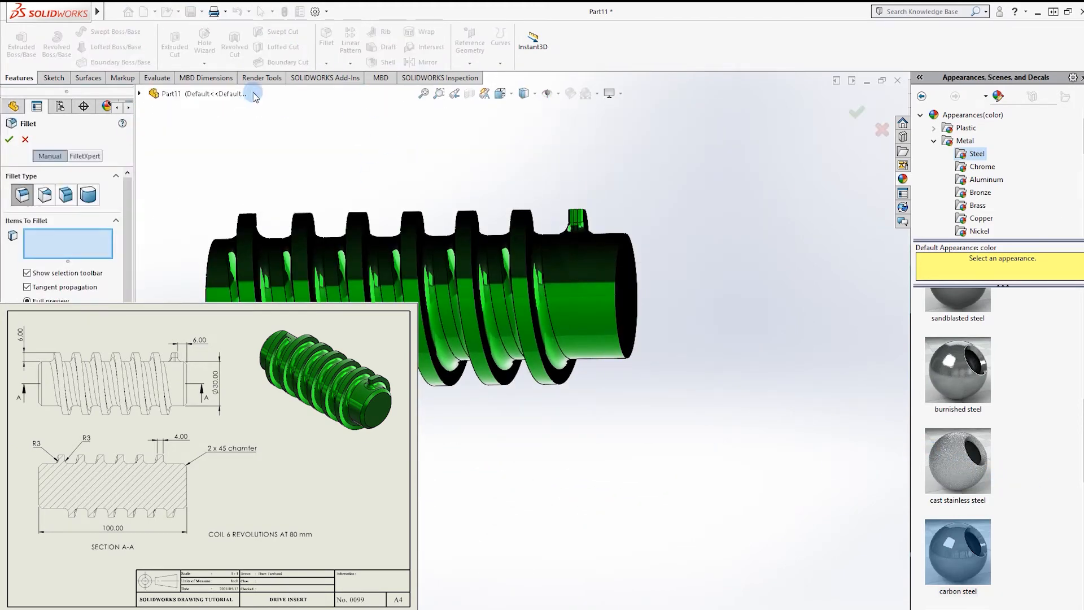
Chamfer the circular edges at both ends of the shaft with a 2 mm distance at 45 degrees
{"action": "left_click", "coordinate": [25, 139]}
{"action": "left_click", "coordinate": [326, 63]}
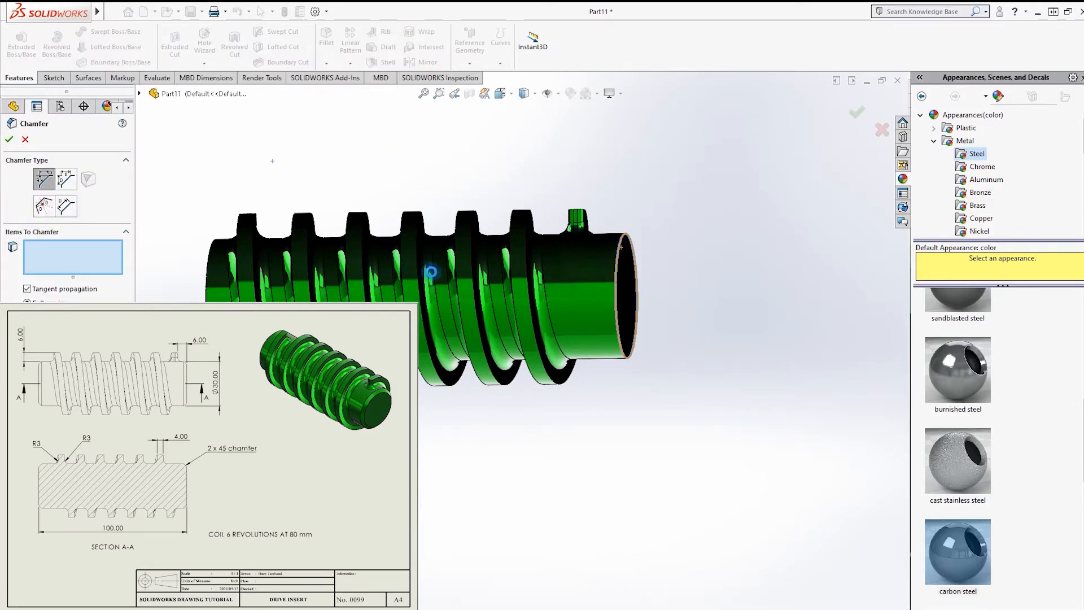
{"action": "middle_click_drag", "start_coordinate": [272, 161], "coordinate": [322, 161]}
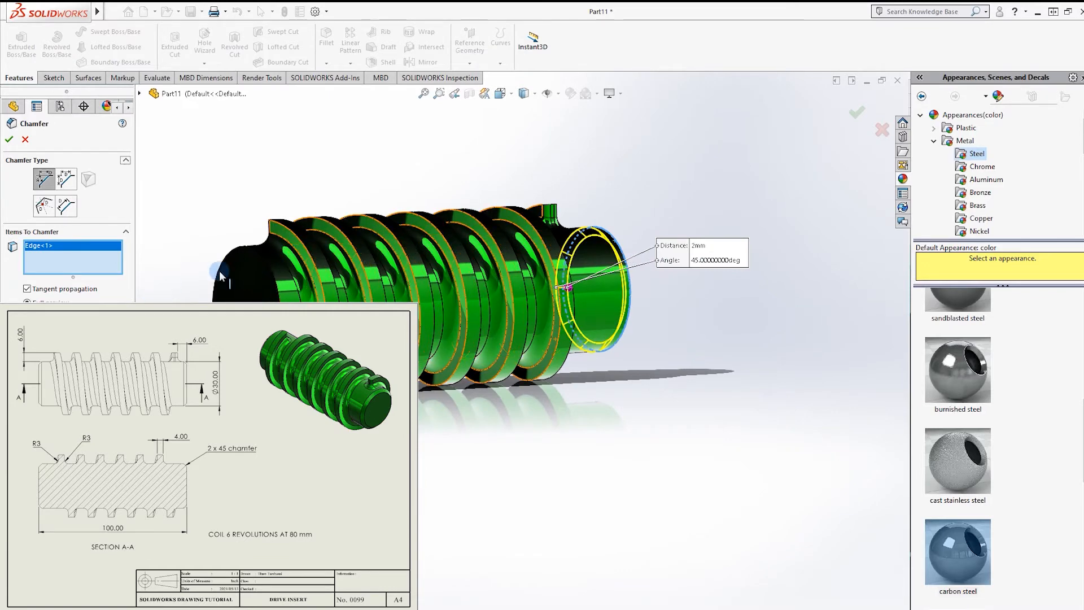
{"action": "left_click", "coordinate": [229, 257]}
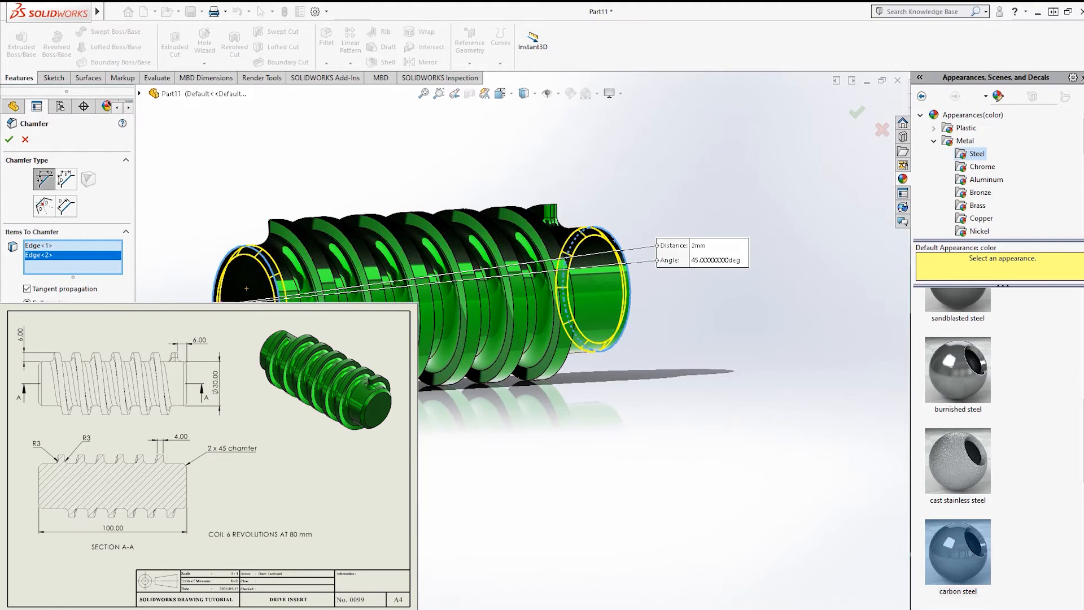
{"action": "right_click", "coordinate": [719, 448]}
{"action": "middle_click_drag", "start_coordinate": [710, 394], "coordinate": [537, 427]}
{"action": "scroll", "coordinate": [536, 427], "scroll_direction": "down", "scroll_amount": 5}
{"action": "scroll", "coordinate": [537, 427], "scroll_direction": "up", "scroll_amount": 5}
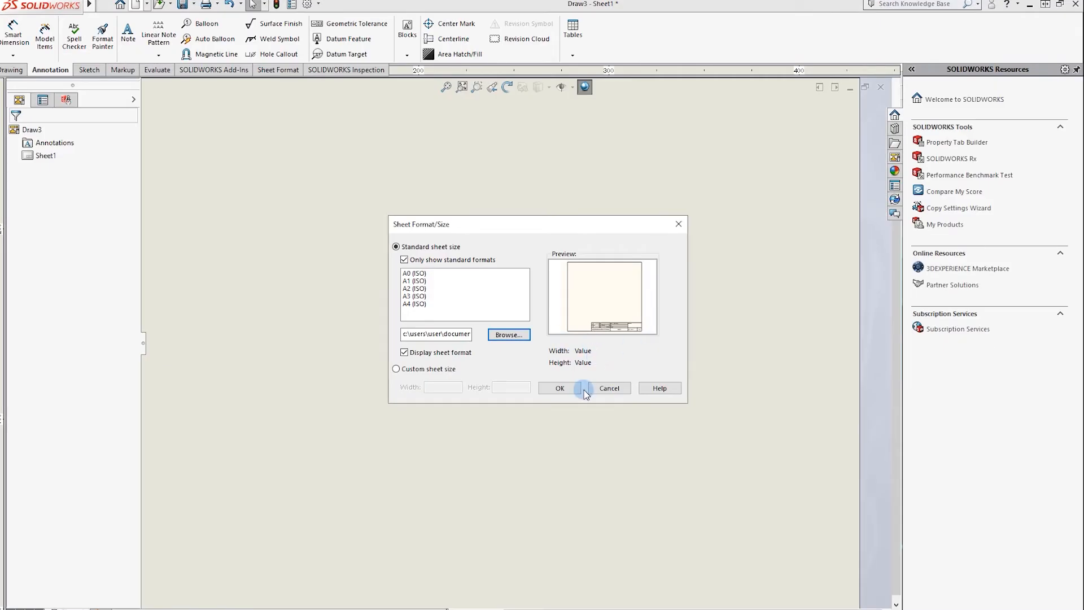
Accept the sheet format for the new A4 drawing and place a shaded isometric view at the sheet's upper right
{"action": "left_click", "coordinate": [572, 389]}
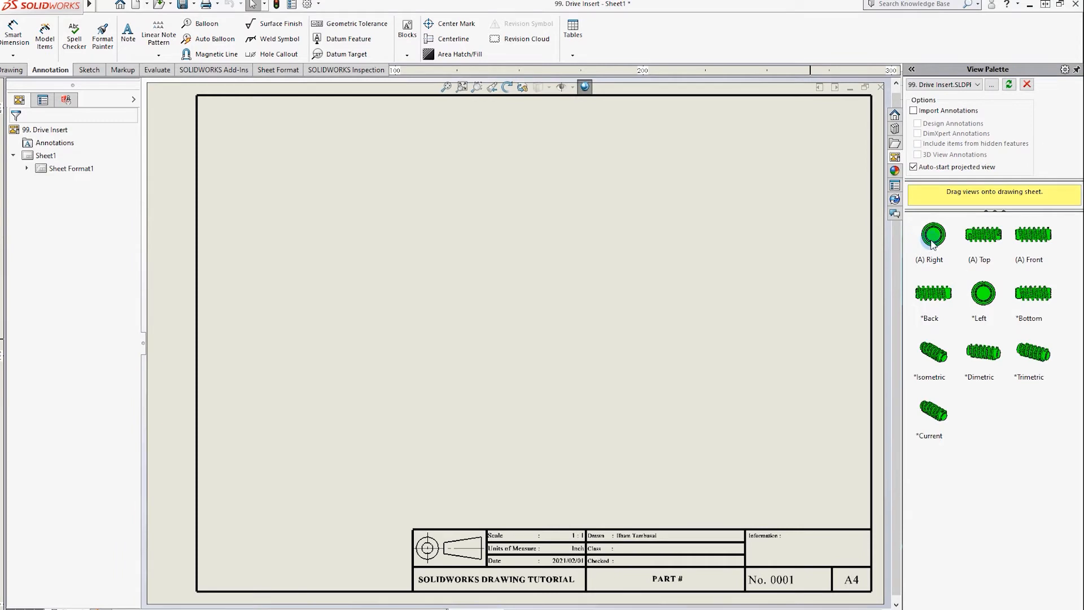
{"action": "left_click_drag", "start_coordinate": [933, 354], "coordinate": [708, 231]}
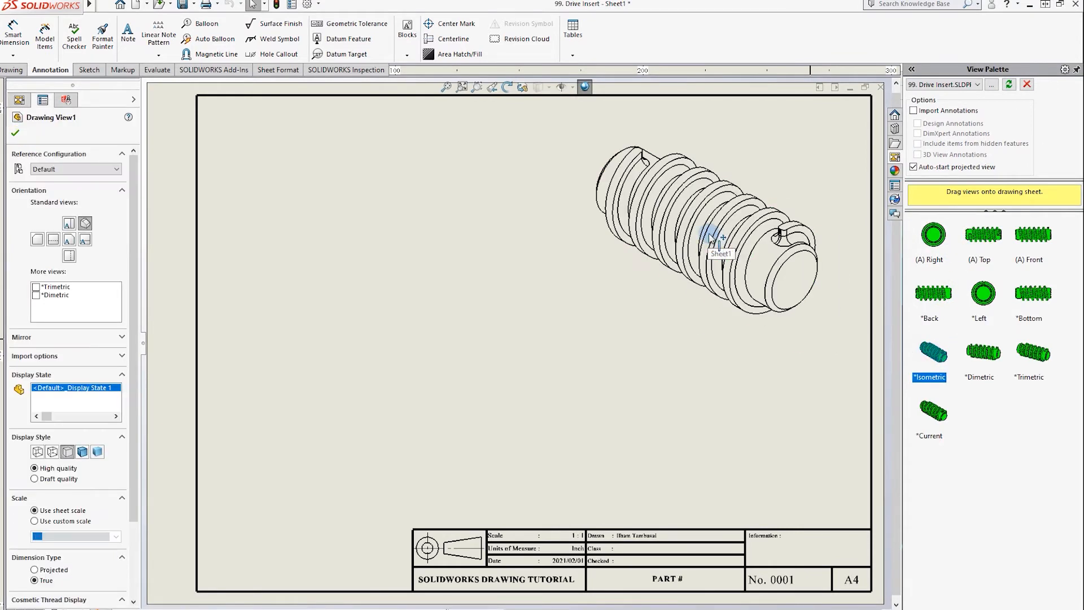
{"action": "left_click", "coordinate": [637, 366]}
{"action": "mouse_move", "coordinate": [638, 353]}
{"action": "left_mouse_down"}
{"action": "mouse_move", "coordinate": [680, 341]}
{"action": "mouse_move", "coordinate": [660, 334]}
{"action": "left_mouse_up"}
Try the top view beside the isometric view and delete it from the sheet
{"action": "left_click_drag", "start_coordinate": [987, 252], "coordinate": [379, 227]}
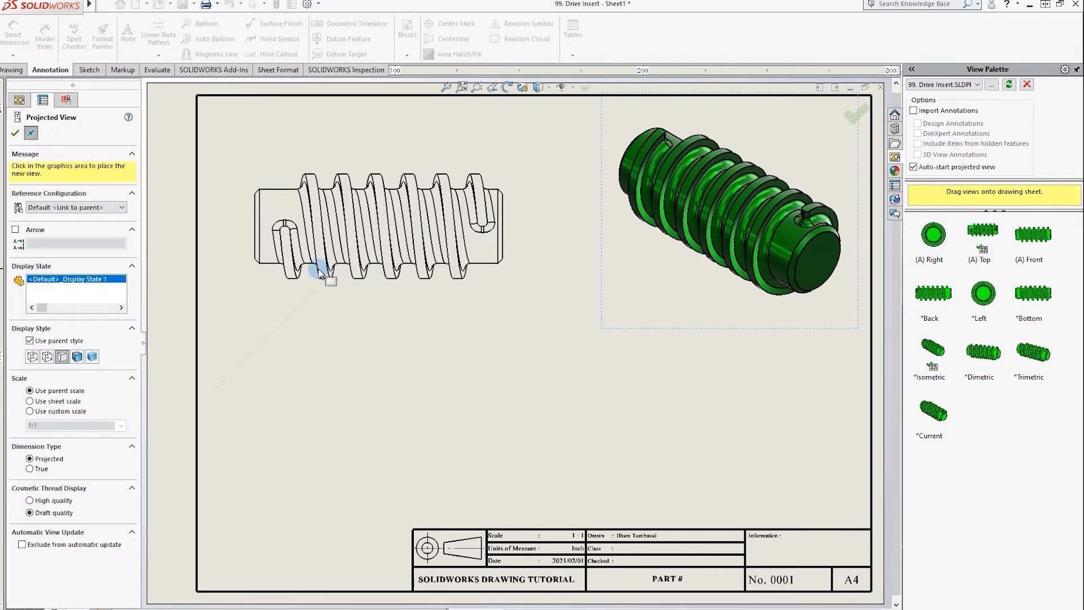
{"action": "key", "text": "Escape"}
{"action": "left_click", "coordinate": [424, 259]}
{"action": "key", "text": "Delete"}
{"action": "key", "text": "Return"}
Place the front view in the sheet's upper left area and delete the extra projected view beneath it
{"action": "mouse_move", "coordinate": [1032, 233]}
{"action": "left_mouse_down"}
{"action": "mouse_move", "coordinate": [904, 245]}
{"action": "mouse_move", "coordinate": [374, 217]}
{"action": "left_mouse_up"}
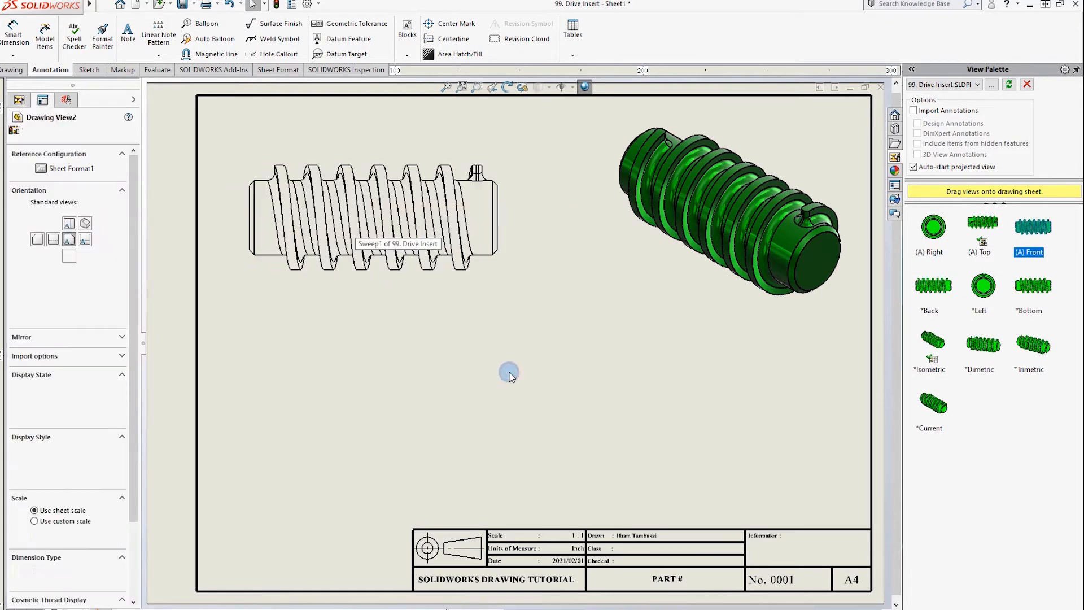
{"action": "left_click", "coordinate": [452, 337]}
{"action": "key", "text": "Escape"}
{"action": "left_click", "coordinate": [436, 316]}
{"action": "key", "text": "Delete"}
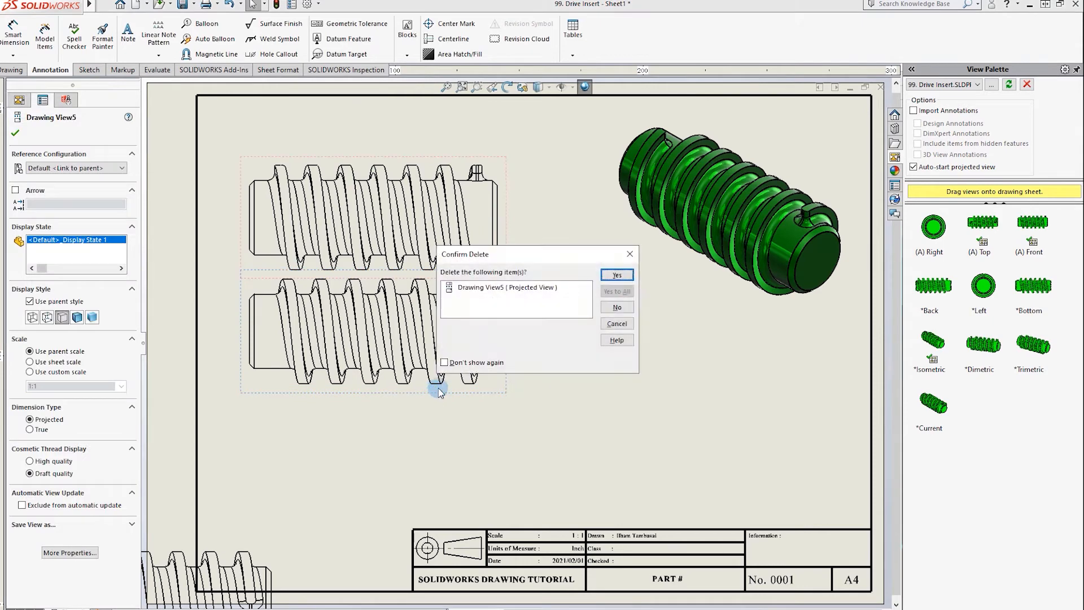
{"action": "key", "text": "Return"}
Create section view A-A with a horizontal cutting line through the shaft's centre and place it below the front view
{"action": "left_click", "coordinate": [11, 69]}
{"action": "left_click", "coordinate": [99, 35]}
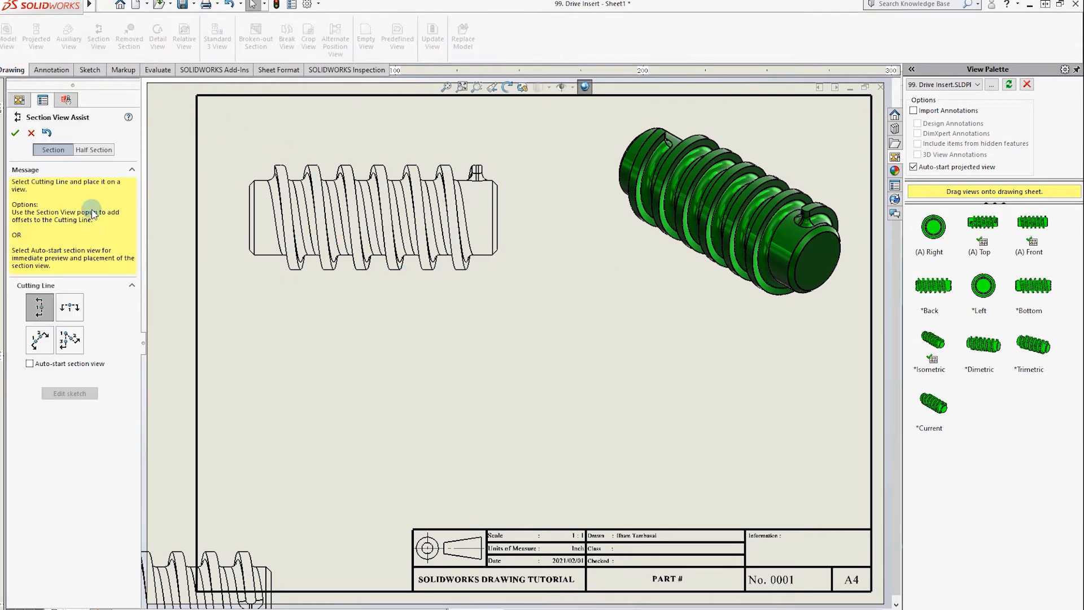
{"action": "left_click", "coordinate": [498, 217]}
{"action": "left_click", "coordinate": [600, 199]}
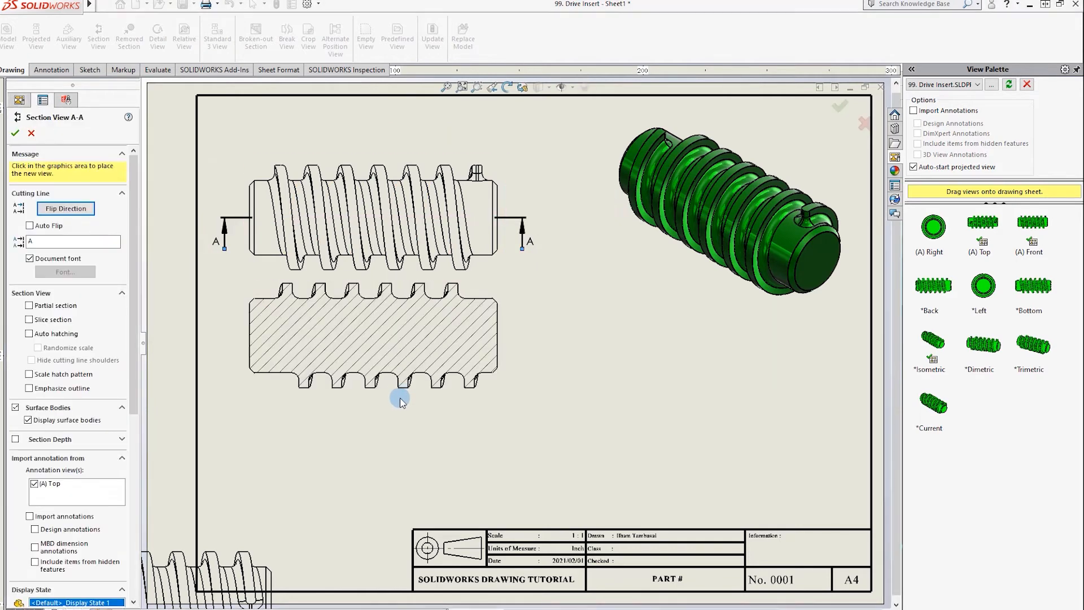
{"action": "left_click", "coordinate": [401, 394]}
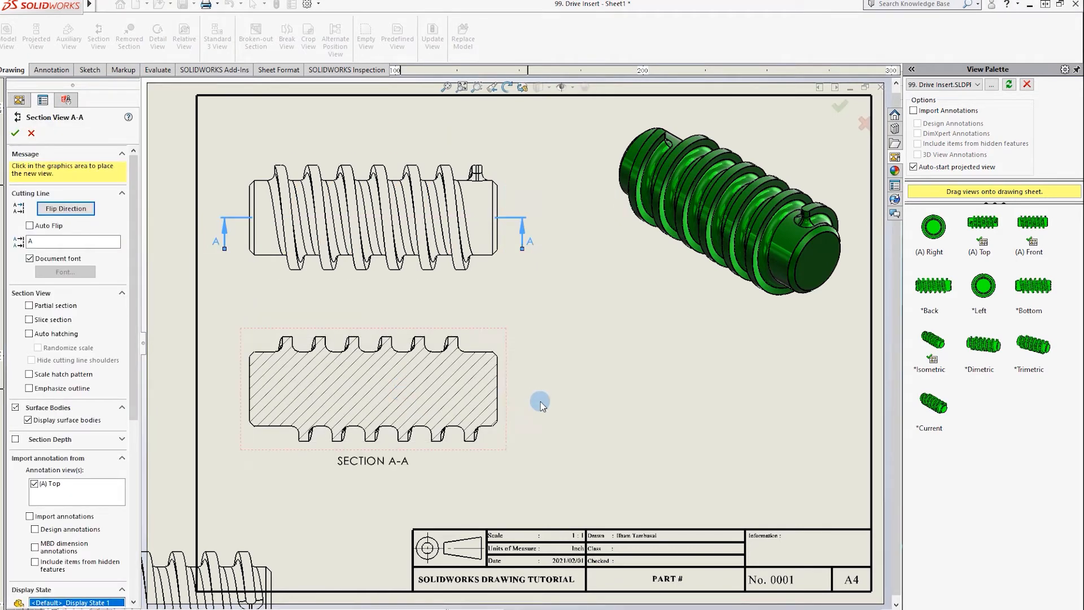
Delete the stray projected view lying over the sheet's lower left corner
{"action": "scroll", "coordinate": [515, 342], "scroll_direction": "up", "scroll_amount": 3}
{"action": "left_click", "coordinate": [264, 476]}
{"action": "key", "text": "Delete"}
{"action": "key", "text": "Return"}
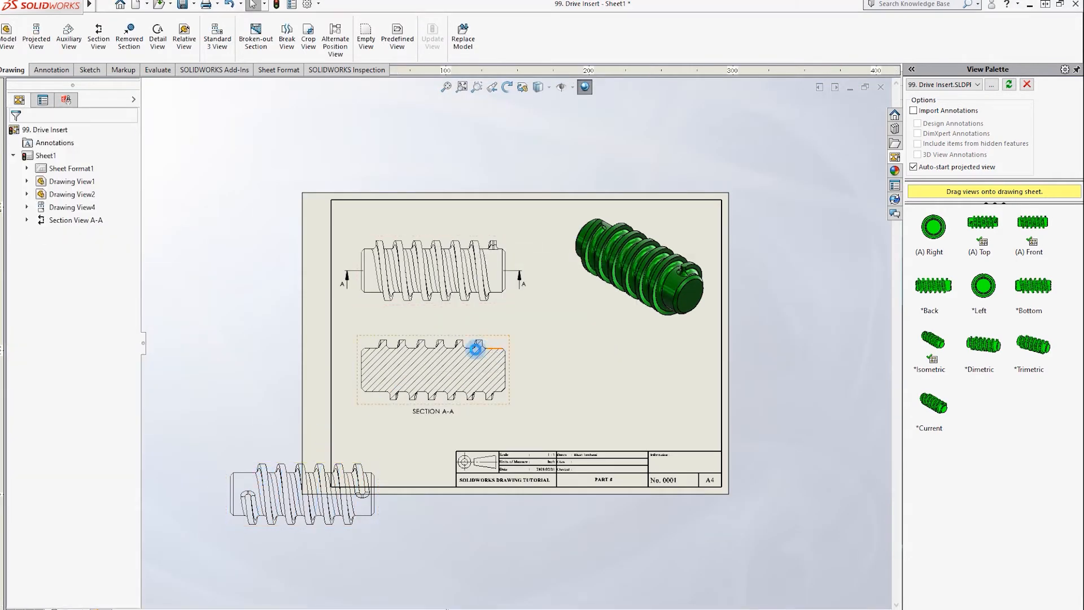
{"action": "left_click", "coordinate": [261, 475]}
{"action": "key", "text": "Delete"}
{"action": "key", "text": "Return"}
{"action": "scroll", "coordinate": [446, 293], "scroll_direction": "down", "scroll_amount": 2}
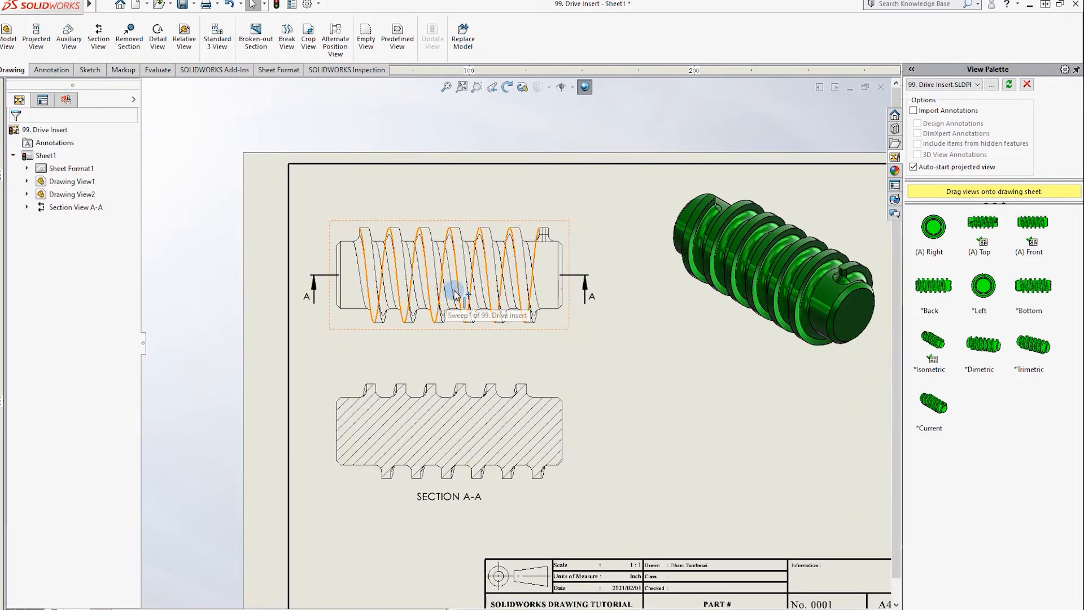
{"action": "left_click", "coordinate": [614, 371]}
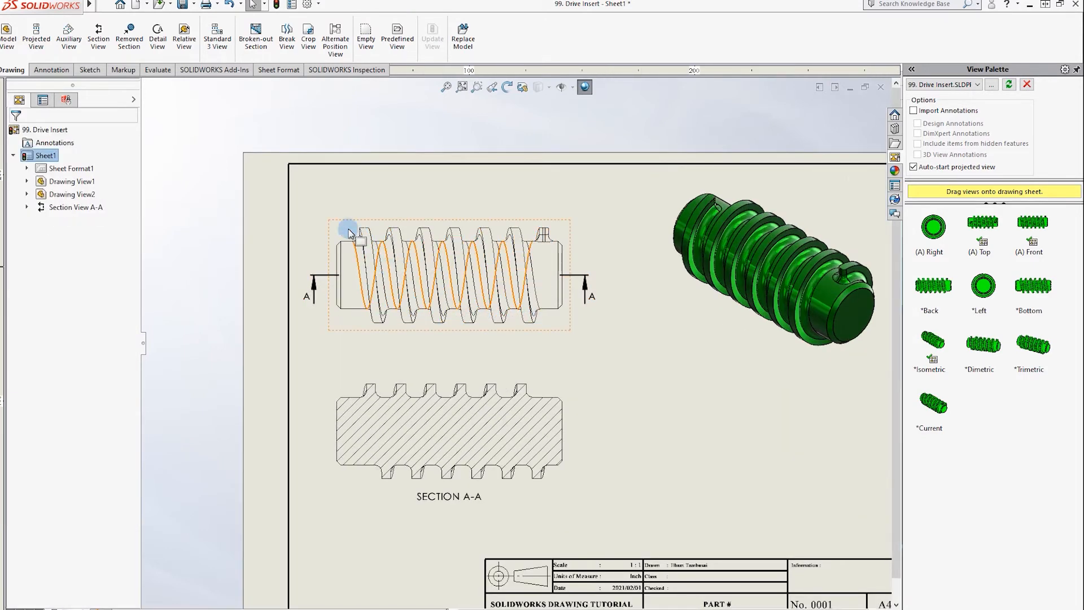
Dimension the thread's height above the shaft surface at the left end of the front view
{"action": "scroll", "coordinate": [280, 181], "scroll_direction": "down", "scroll_amount": 2}
{"action": "left_click", "coordinate": [38, 69]}
{"action": "left_click", "coordinate": [14, 35]}
{"action": "scroll", "coordinate": [409, 331], "scroll_direction": "down", "scroll_amount": 2}
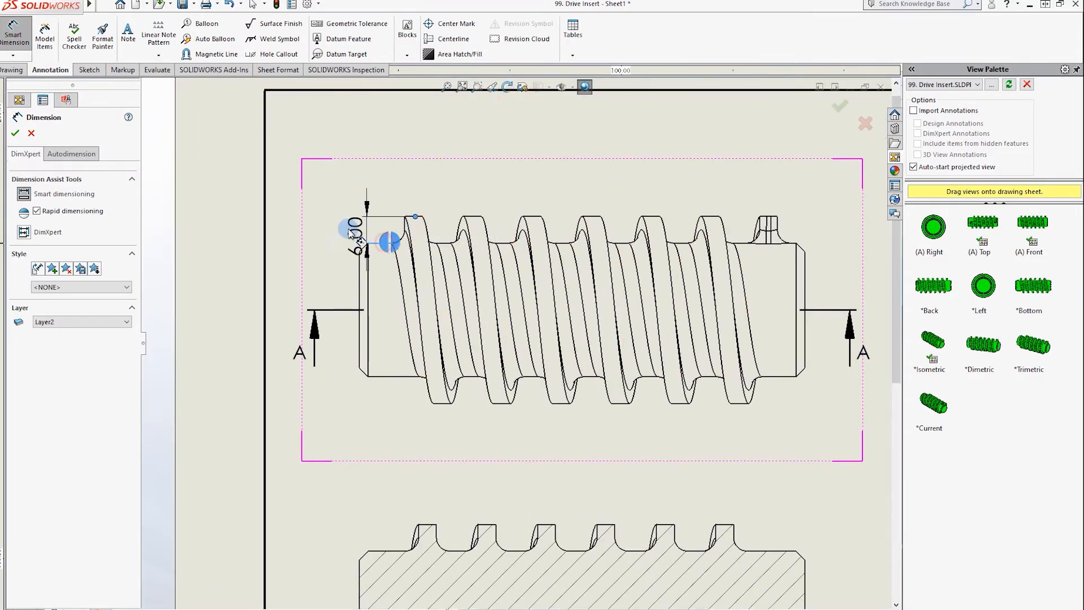
{"action": "left_click", "coordinate": [385, 247]}
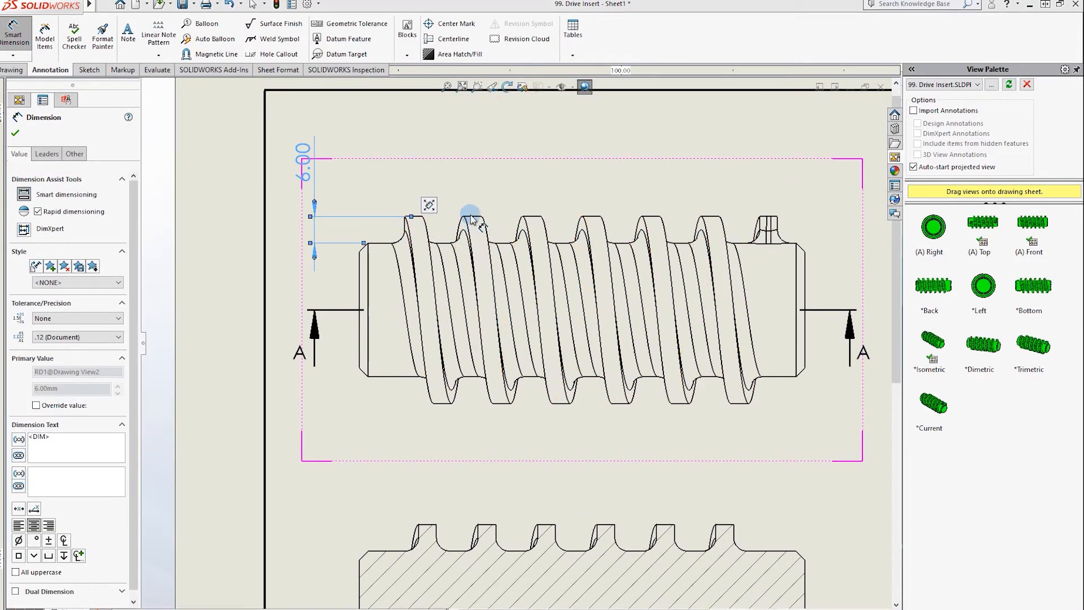
Dimension the crest width of the last upper thread tooth in section view A-A
{"action": "scroll", "coordinate": [610, 223], "scroll_direction": "down", "scroll_amount": 4}
{"action": "scroll", "coordinate": [554, 322], "scroll_direction": "down", "scroll_amount": 2}
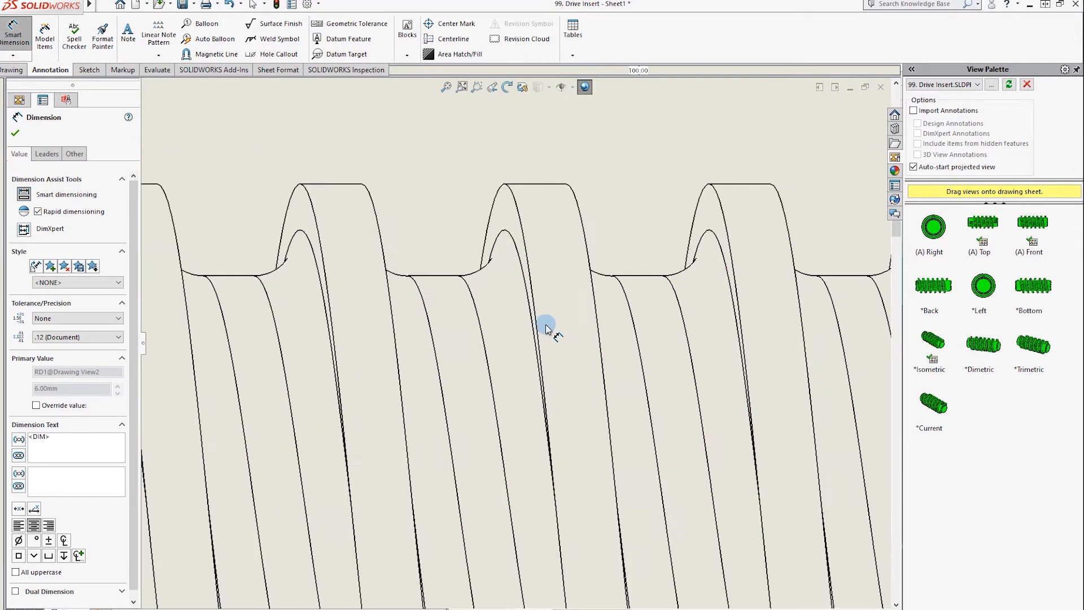
{"action": "scroll", "coordinate": [554, 322], "scroll_direction": "up", "scroll_amount": 6}
{"action": "scroll", "coordinate": [576, 476], "scroll_direction": "down", "scroll_amount": 1}
{"action": "scroll", "coordinate": [576, 476], "scroll_direction": "down", "scroll_amount": 2}
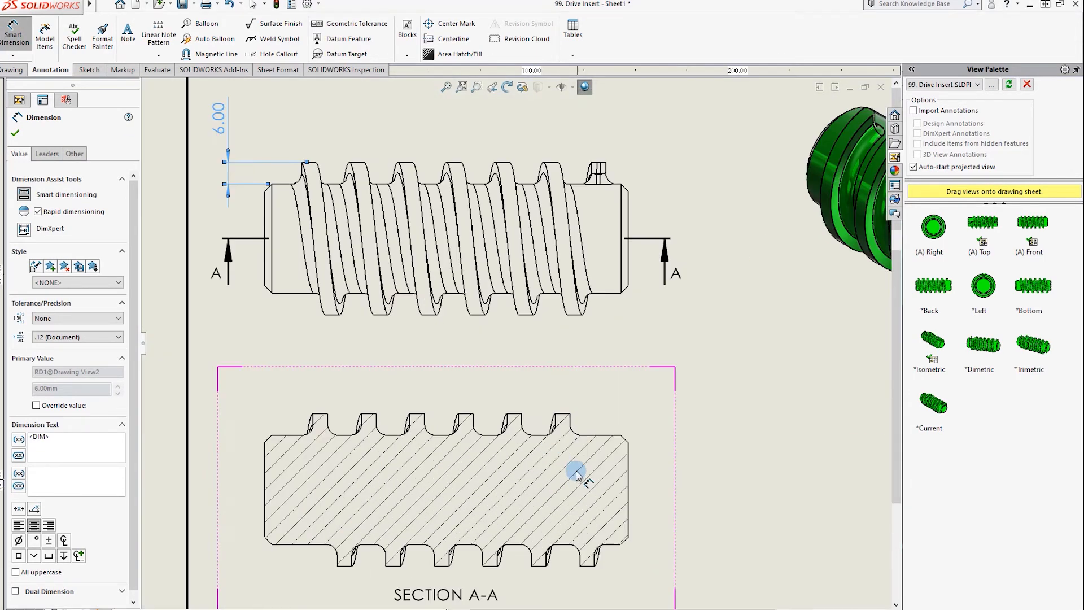
{"action": "left_click", "coordinate": [570, 423]}
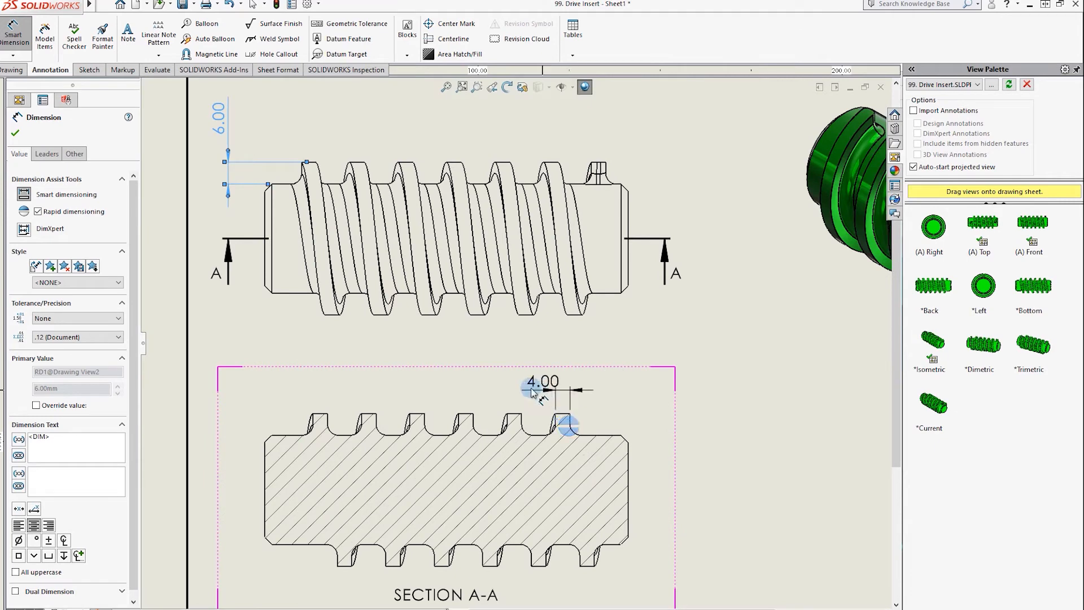
{"action": "left_click", "coordinate": [564, 419]}
{"action": "left_click", "coordinate": [736, 420]}
Try to dimension the distance from the thread's end to the shaft's right end face in the front view
{"action": "scroll", "coordinate": [649, 297], "scroll_direction": "up", "scroll_amount": 1}
{"action": "scroll", "coordinate": [594, 242], "scroll_direction": "down", "scroll_amount": 3}
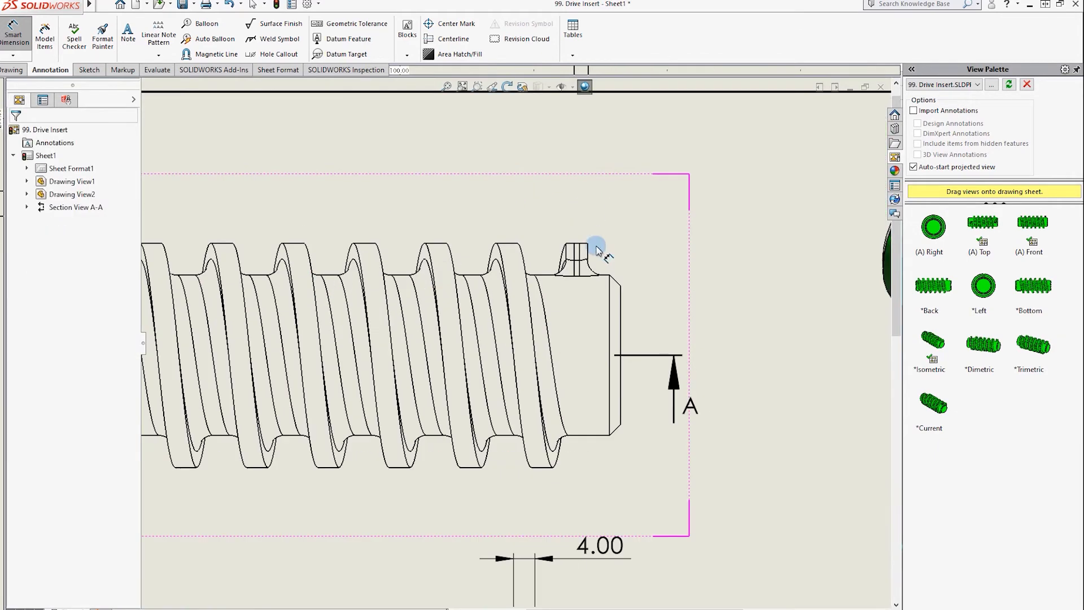
{"action": "left_click", "coordinate": [622, 290]}
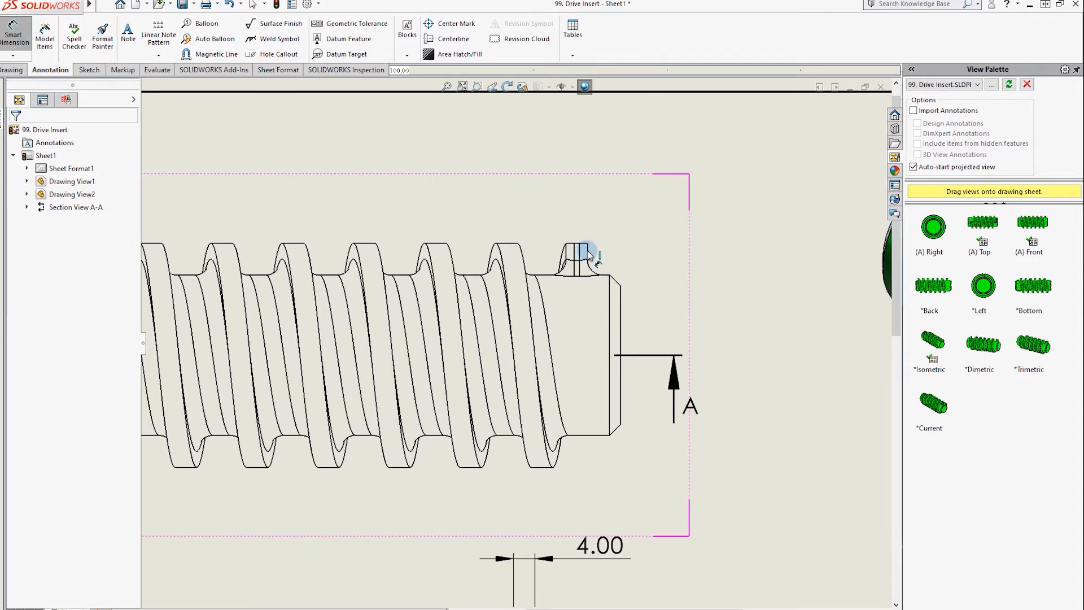
{"action": "scroll", "coordinate": [586, 252], "scroll_direction": "up", "scroll_amount": 1}
{"action": "scroll", "coordinate": [543, 508], "scroll_direction": "up", "scroll_amount": 1}
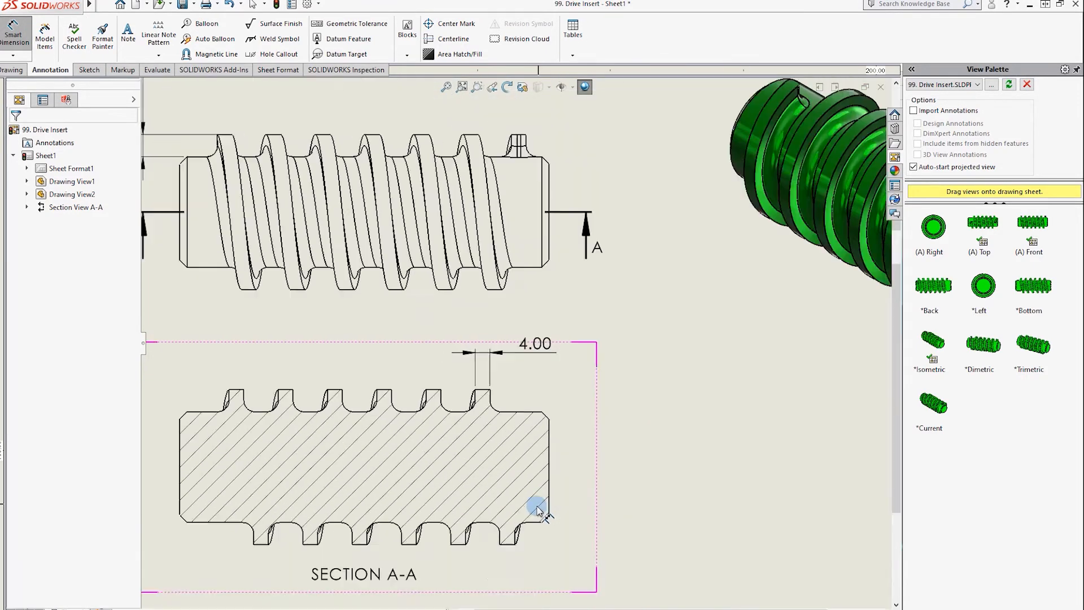
{"action": "scroll", "coordinate": [517, 192], "scroll_direction": "down", "scroll_amount": 1}
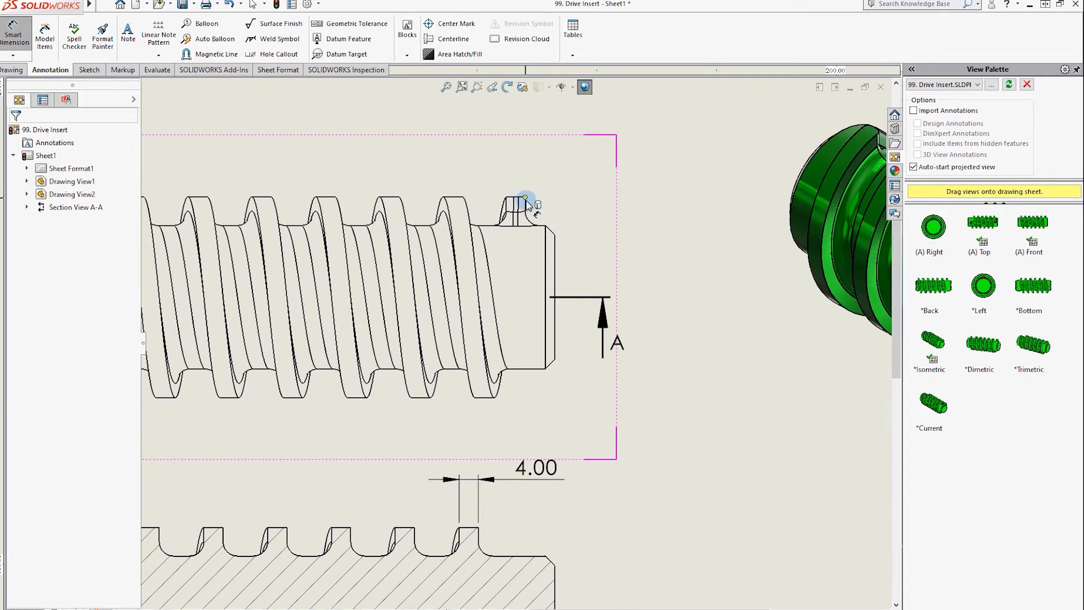
{"action": "scroll", "coordinate": [522, 210], "scroll_direction": "down", "scroll_amount": 3}
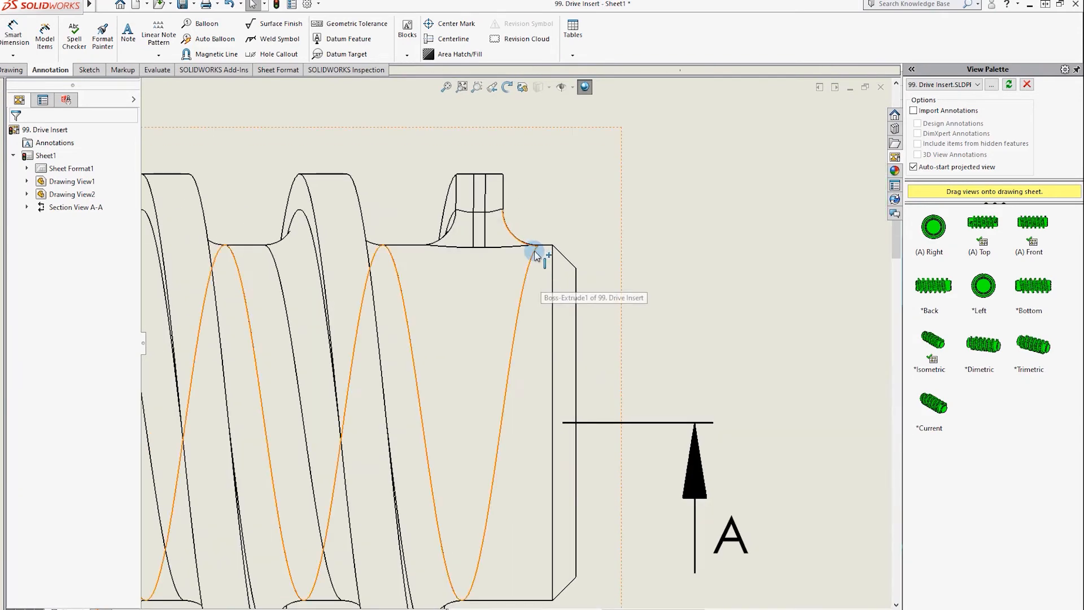
{"action": "scroll", "coordinate": [528, 259], "scroll_direction": "up", "scroll_amount": 4}
{"action": "scroll", "coordinate": [518, 316], "scroll_direction": "down", "scroll_amount": 4}
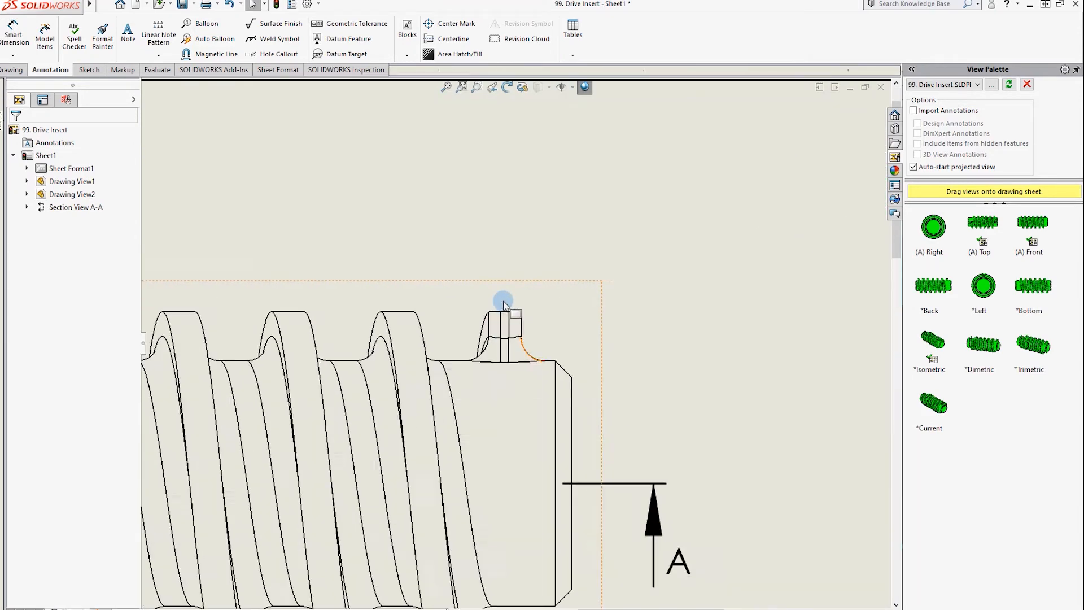
Dimension the short middle edge on top of the thread end in the front view, then delete that dimension
{"action": "scroll", "coordinate": [507, 300], "scroll_direction": "down", "scroll_amount": 3}
{"action": "left_click", "coordinate": [567, 330]}
{"action": "left_click", "coordinate": [528, 209]}
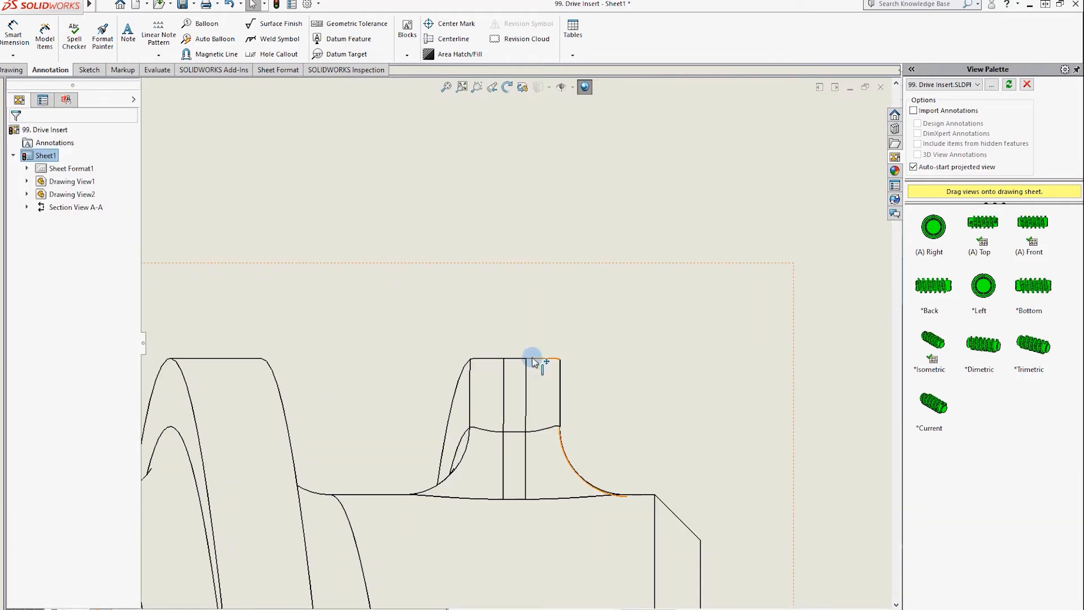
{"action": "left_click", "coordinate": [21, 41]}
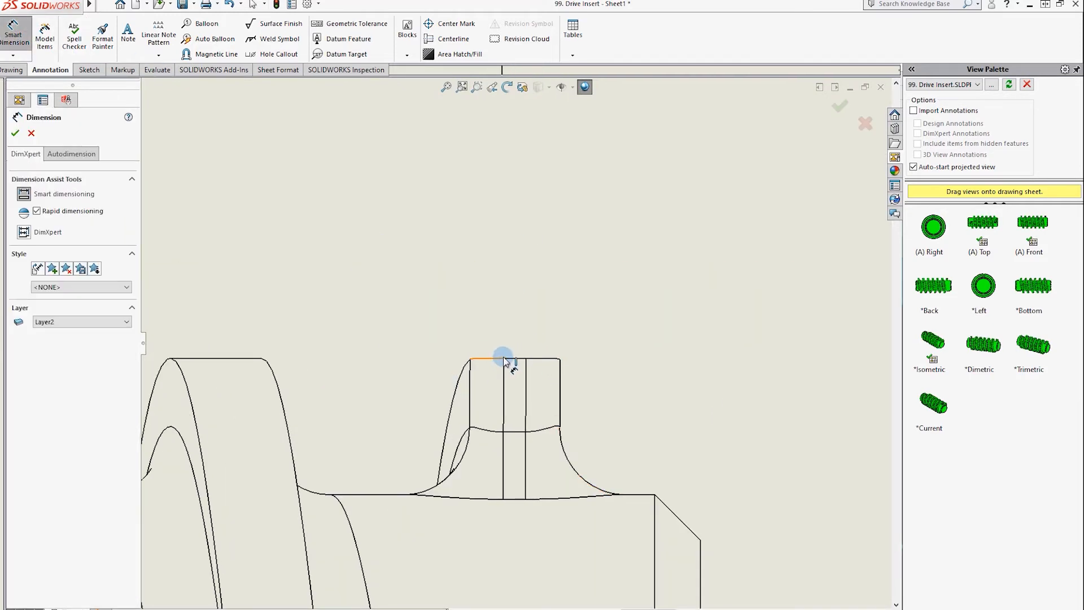
{"action": "left_click", "coordinate": [517, 360]}
{"action": "scroll", "coordinate": [515, 344], "scroll_direction": "up", "scroll_amount": 3}
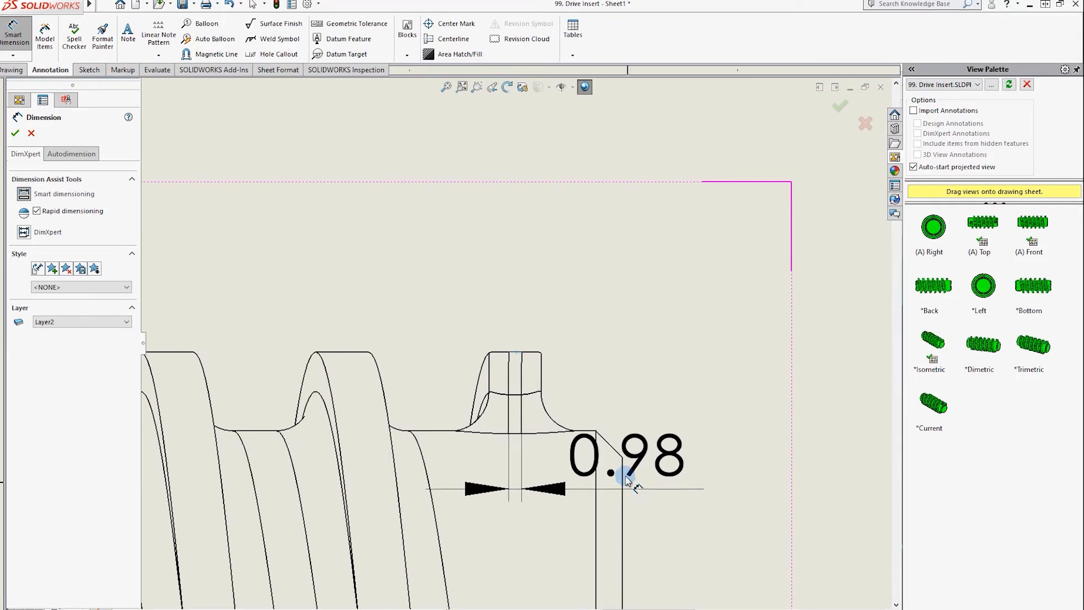
{"action": "left_click", "coordinate": [623, 474]}
{"action": "left_click", "coordinate": [674, 402]}
{"action": "key", "text": "Escape"}
{"action": "left_click", "coordinate": [644, 441]}
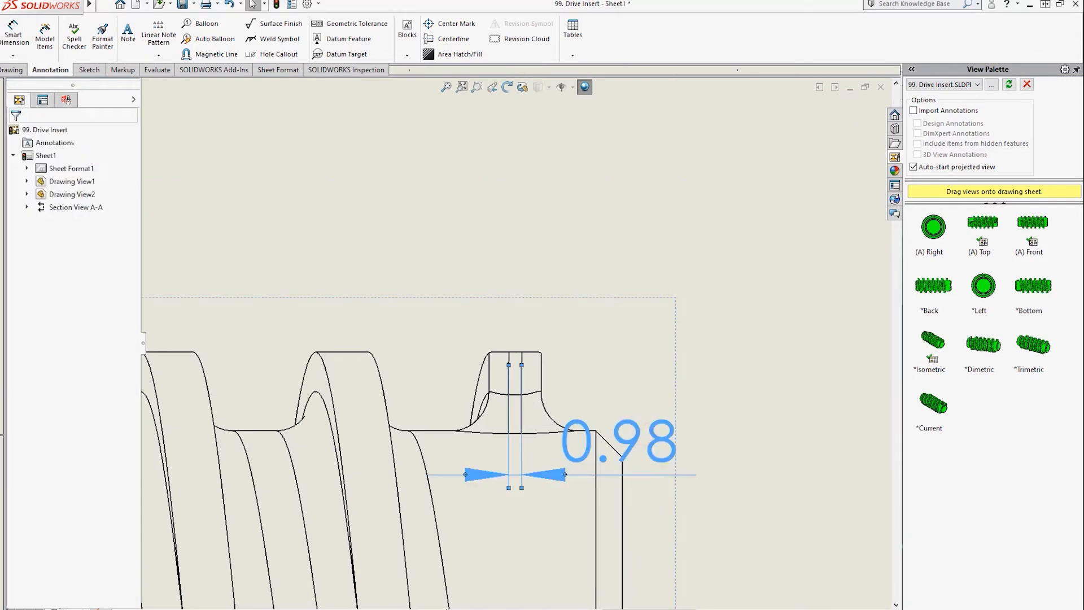
{"action": "key", "text": "Delete"}
Try to dimension from a sketch point placed where the thread end's side meets the root fillet
{"action": "left_click", "coordinate": [14, 70]}
{"action": "left_click", "coordinate": [89, 71]}
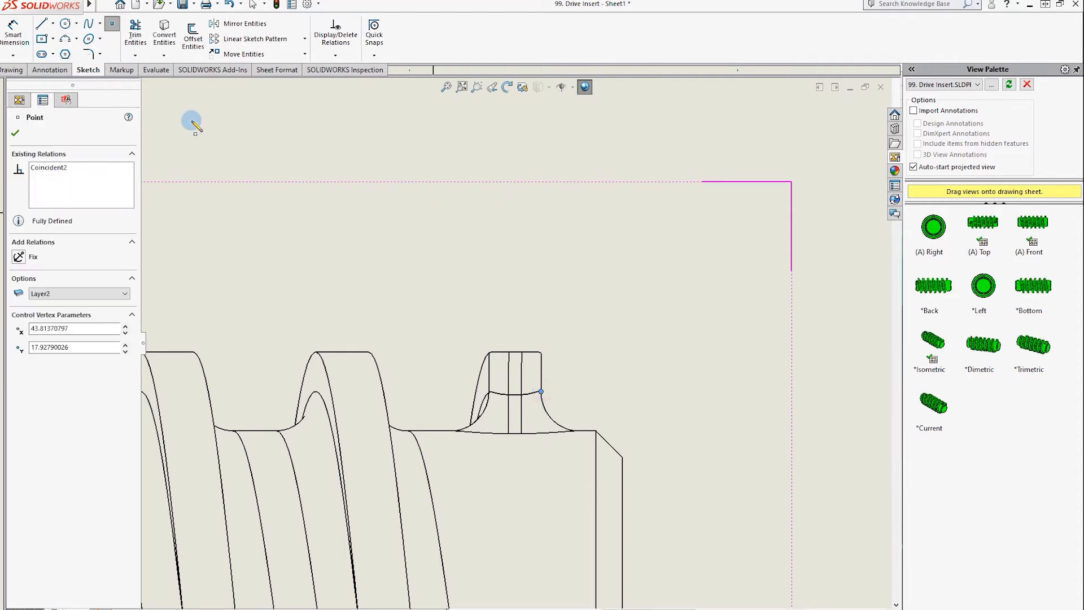
{"action": "left_click", "coordinate": [50, 69]}
{"action": "left_click", "coordinate": [20, 40]}
{"action": "left_click", "coordinate": [536, 392]}
{"action": "left_click", "coordinate": [623, 483]}
{"action": "key", "text": "Escape"}
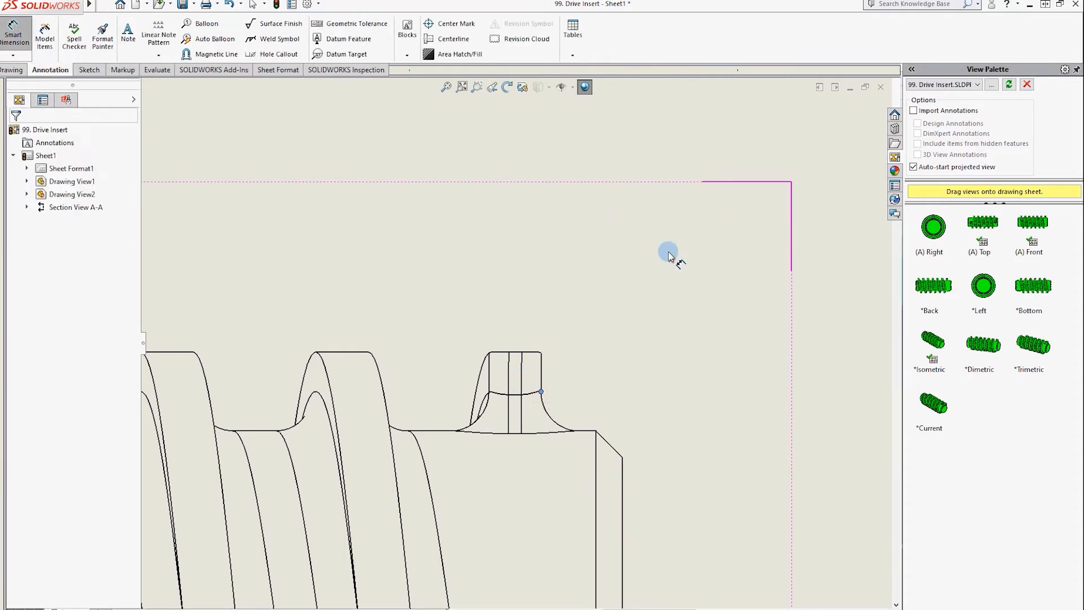
{"action": "key", "text": "Escape"}
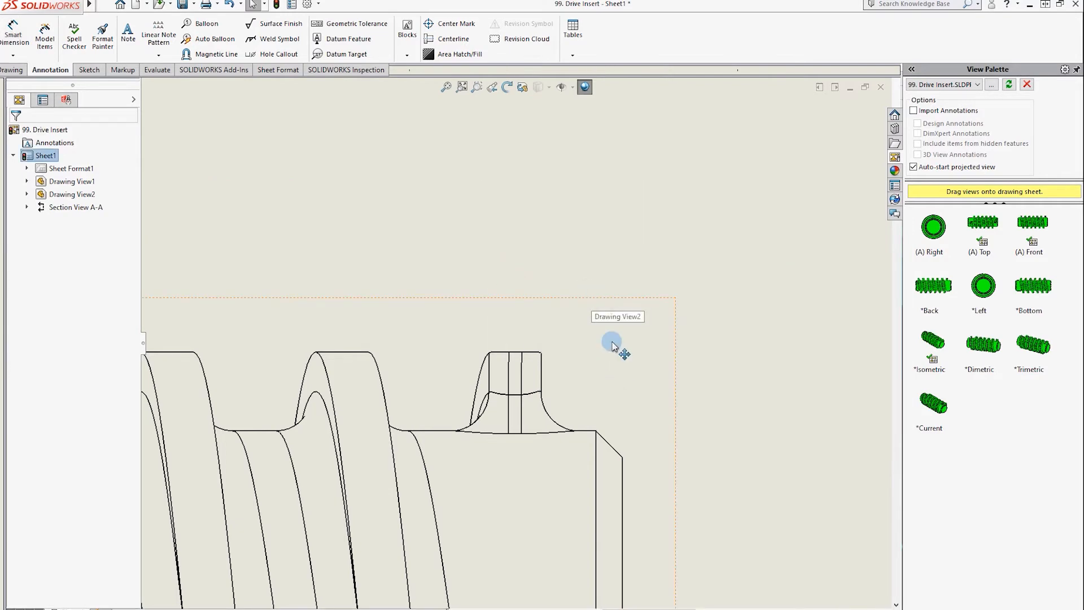
Dimension the plain shaft's diameter in the front view, placing the dimension beyond the shaft's right end
{"action": "scroll", "coordinate": [515, 350], "scroll_direction": "up", "scroll_amount": 10}
{"action": "scroll", "coordinate": [518, 357], "scroll_direction": "down", "scroll_amount": 3}
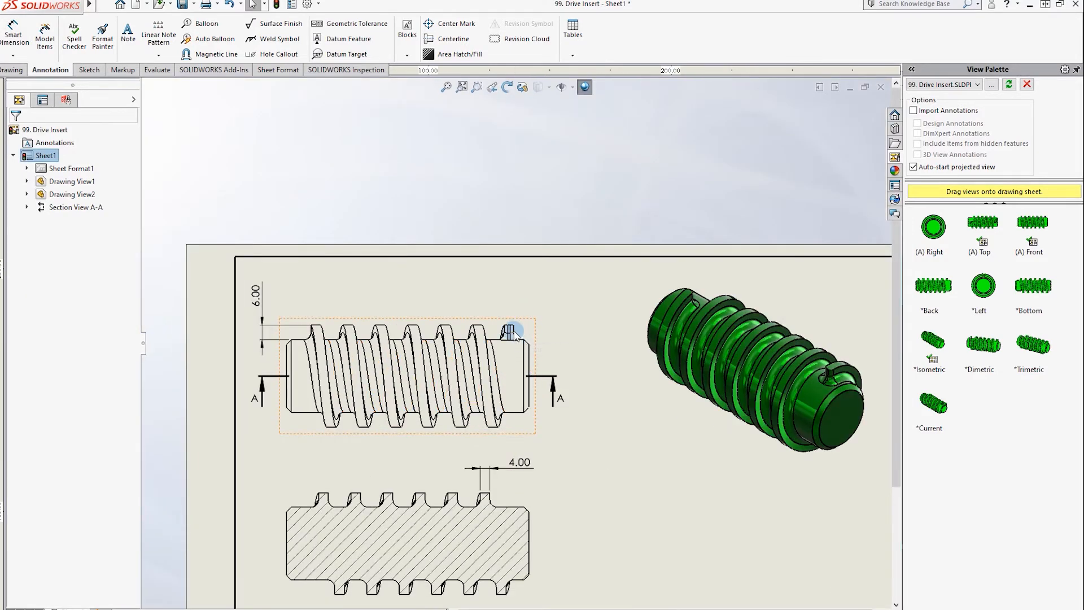
{"action": "left_click", "coordinate": [14, 35]}
{"action": "scroll", "coordinate": [542, 325], "scroll_direction": "down", "scroll_amount": 3}
{"action": "scroll", "coordinate": [237, 334], "scroll_direction": "up", "scroll_amount": 2}
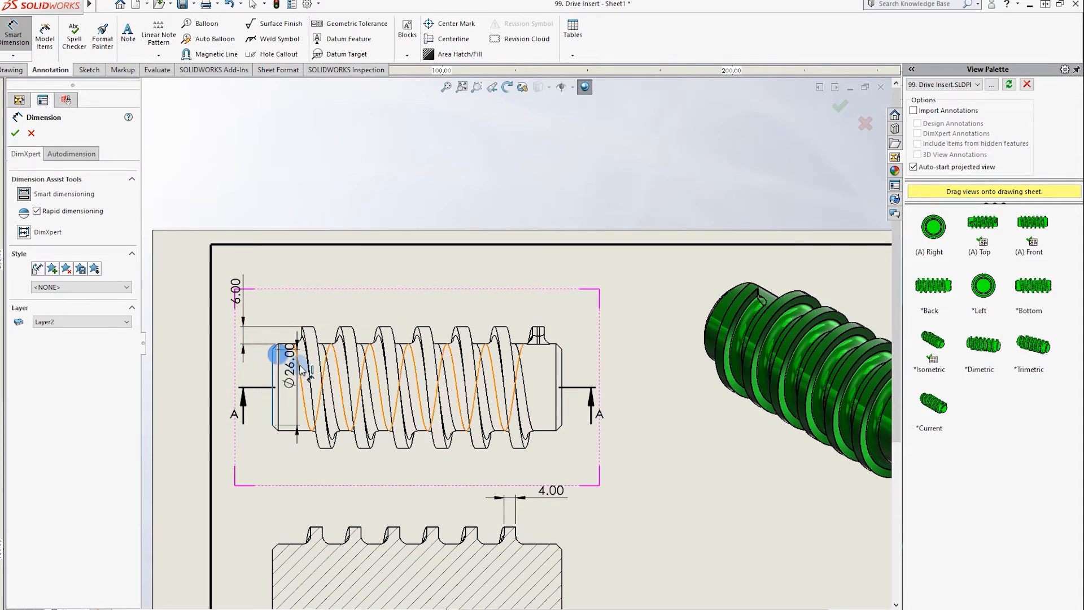
{"action": "key", "text": "Escape"}
{"action": "scroll", "coordinate": [615, 395], "scroll_direction": "down", "scroll_amount": 3}
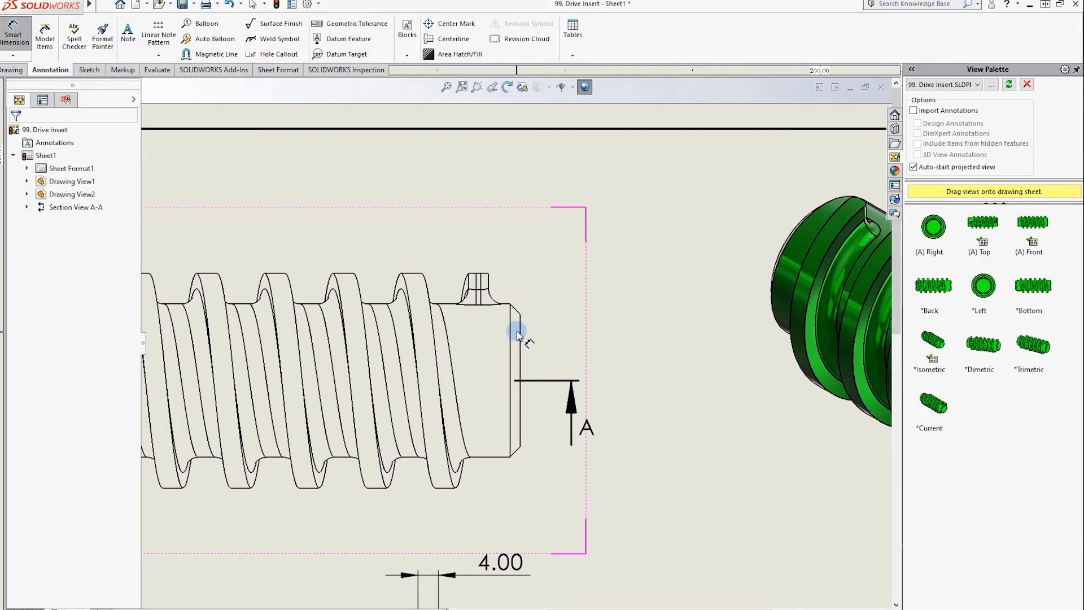
{"action": "left_click", "coordinate": [505, 306]}
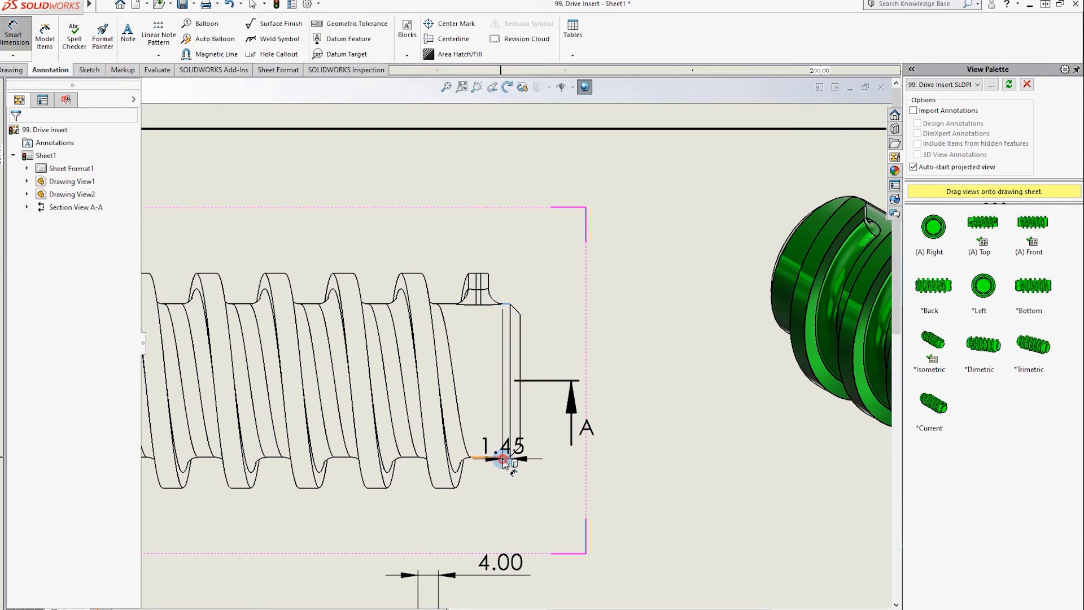
{"action": "left_click", "coordinate": [620, 376]}
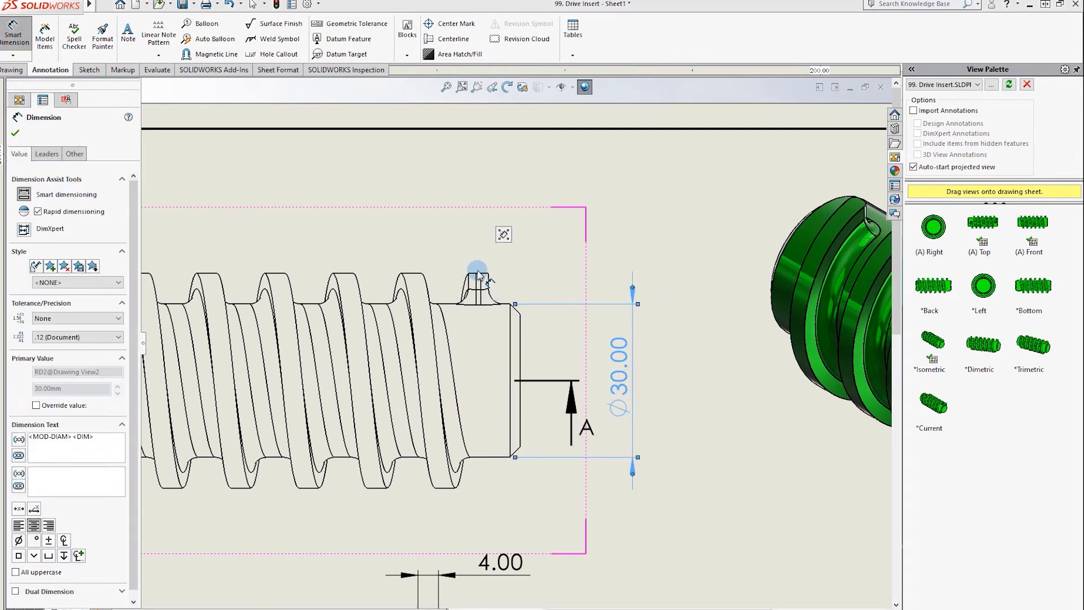
Try to dimension the thread's outer diameter in the front view, starting from the thread end's top edge
{"action": "left_click", "coordinate": [479, 277]}
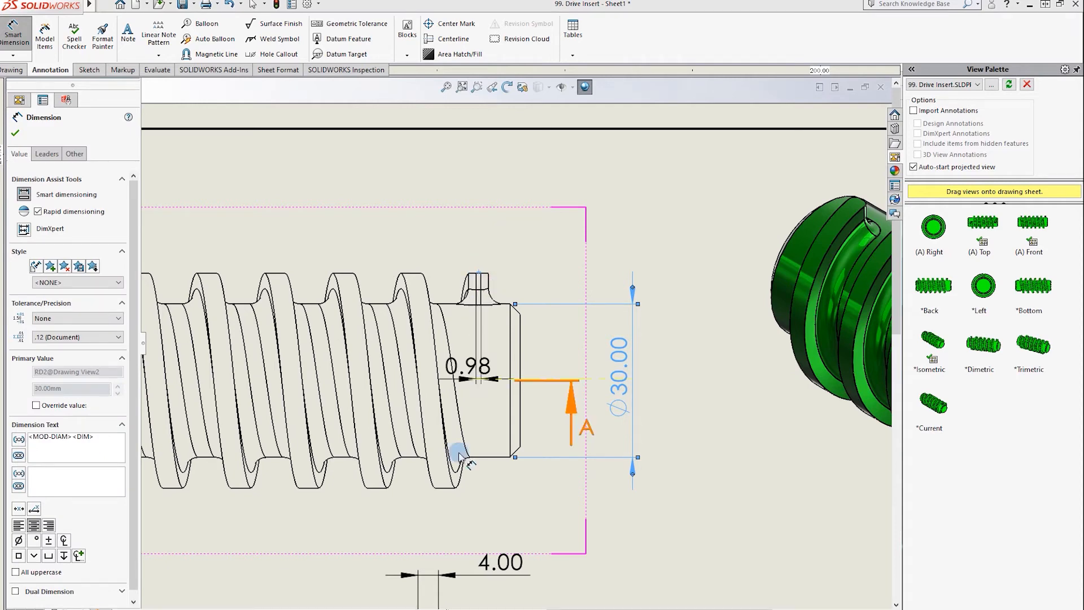
{"action": "left_click", "coordinate": [443, 491]}
{"action": "key", "text": "Escape"}
{"action": "scroll", "coordinate": [493, 486], "scroll_direction": "up", "scroll_amount": 5}
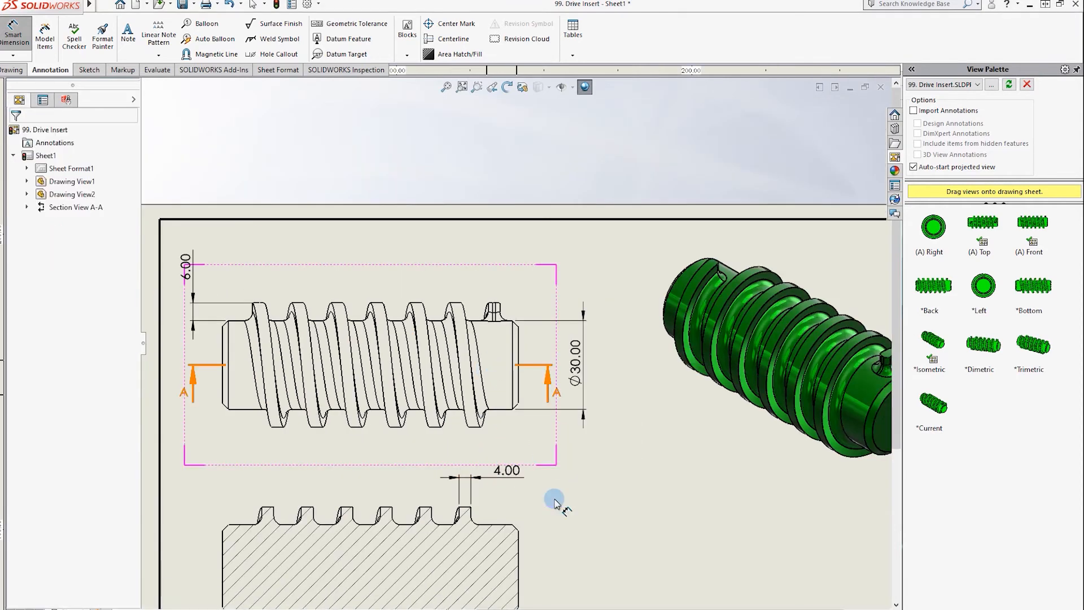
{"action": "scroll", "coordinate": [390, 461], "scroll_direction": "down", "scroll_amount": 1}
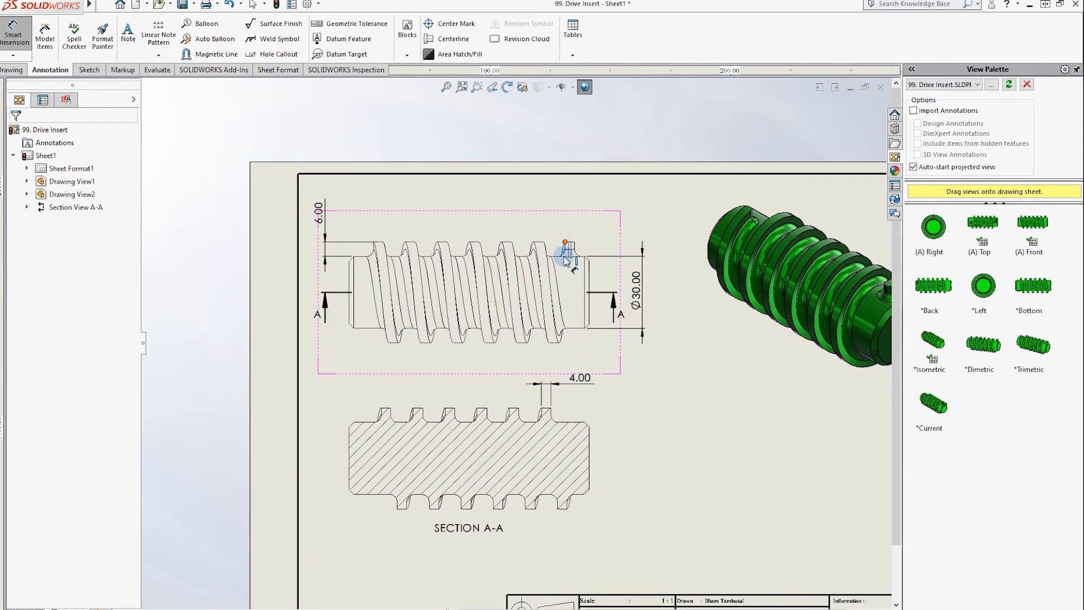
Sketch a short vertical helper line along the right side of the thread end in the front view, extending above its crest
{"action": "scroll", "coordinate": [567, 248], "scroll_direction": "up", "scroll_amount": 3}
{"action": "left_click", "coordinate": [88, 70]}
{"action": "left_click", "coordinate": [41, 23]}
{"action": "scroll", "coordinate": [624, 308], "scroll_direction": "up", "scroll_amount": 3}
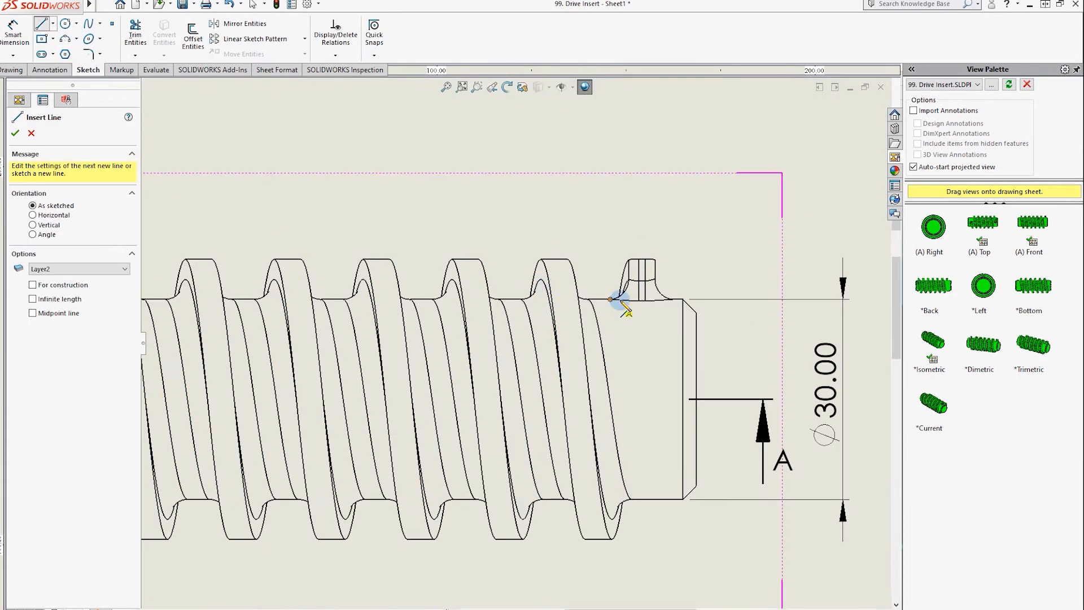
{"action": "scroll", "coordinate": [644, 290], "scroll_direction": "up", "scroll_amount": 2}
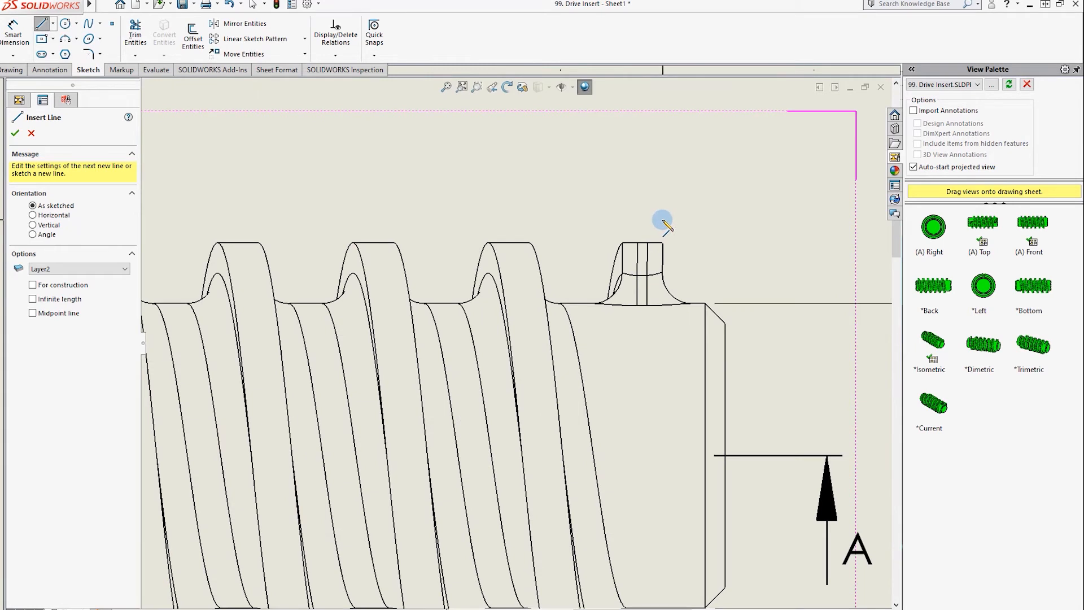
{"action": "left_click_drag", "start_coordinate": [662, 221], "coordinate": [664, 265]}
{"action": "left_click", "coordinate": [664, 263]}
{"action": "key", "text": "Escape"}
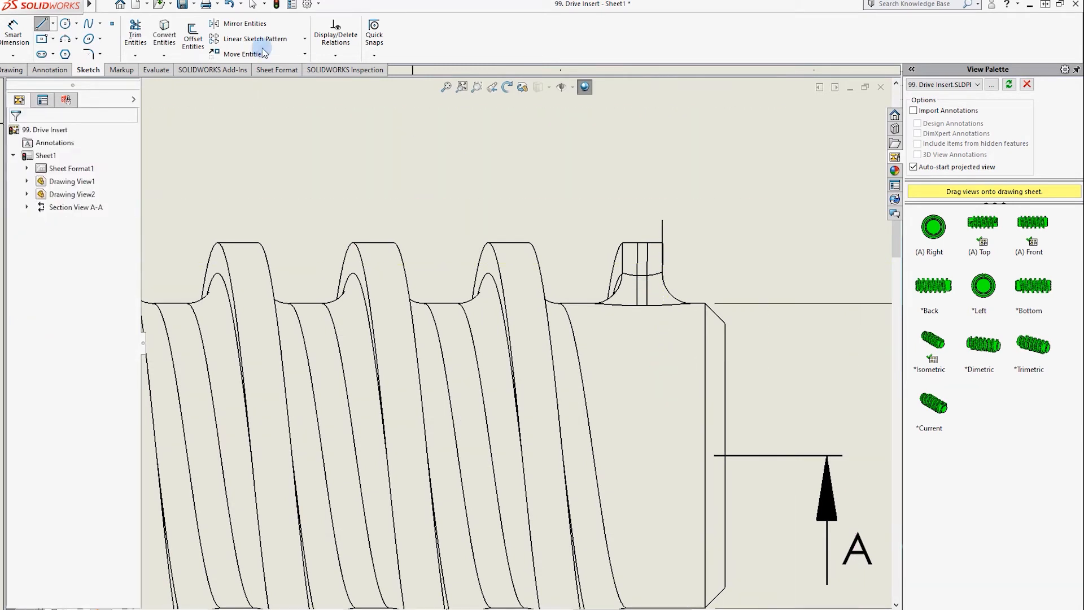
Try to dimension from the sketched helper line to the shaft's right end face in the front view
{"action": "left_click", "coordinate": [13, 34]}
{"action": "left_click", "coordinate": [664, 230]}
{"action": "left_click", "coordinate": [724, 327]}
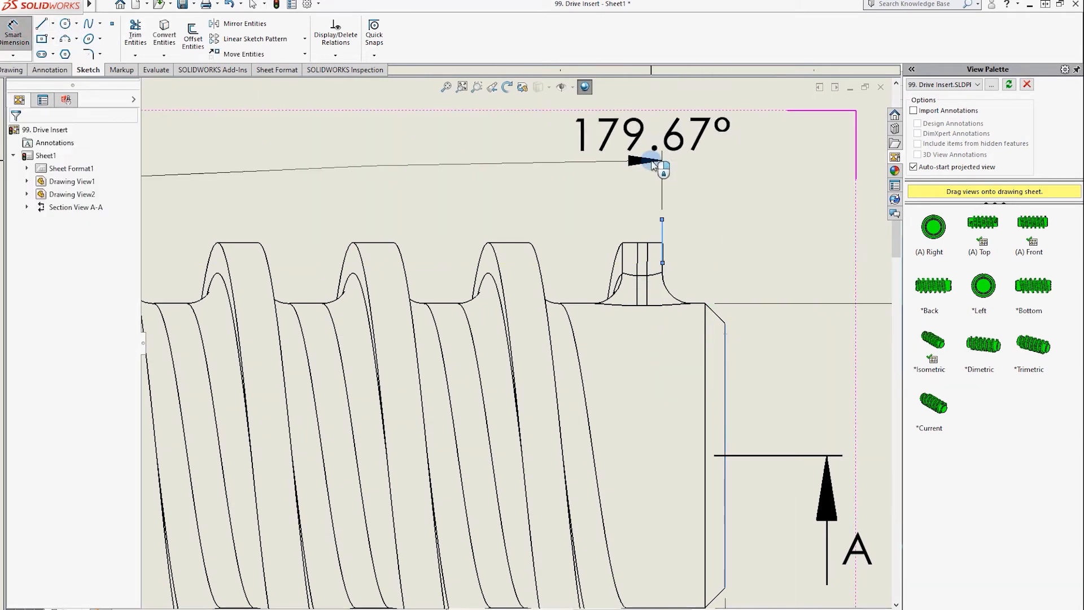
{"action": "key", "text": "Escape"}
{"action": "key", "text": "Escape"}
{"action": "scroll", "coordinate": [658, 310], "scroll_direction": "up", "scroll_amount": 5}
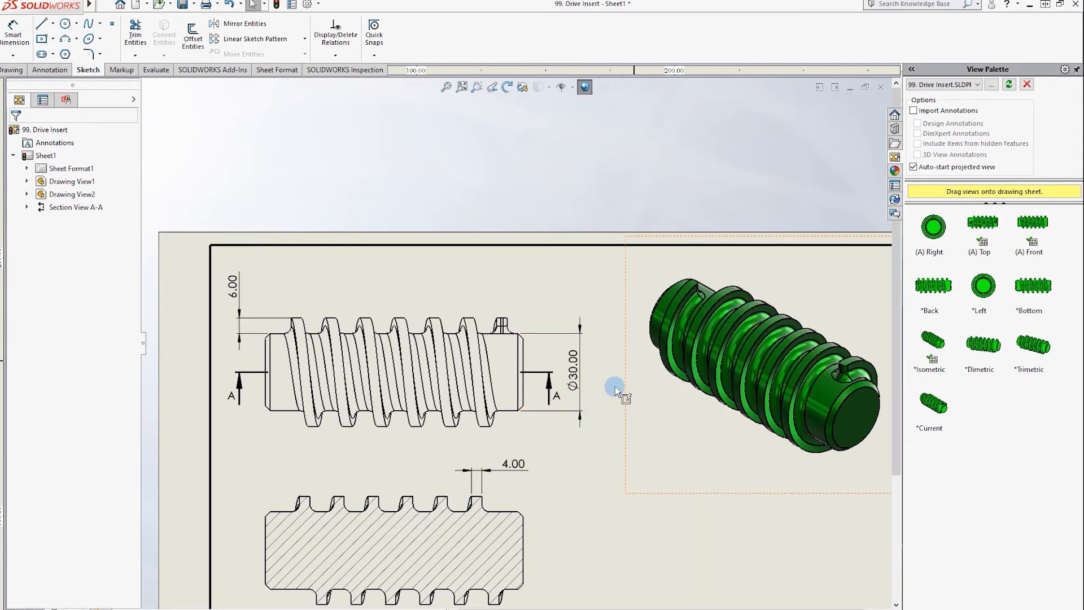
Dimension the horizontal distance from the thread end's right side to the shaft's right end face in the front view
{"action": "left_click", "coordinate": [50, 70]}
{"action": "left_click", "coordinate": [13, 34]}
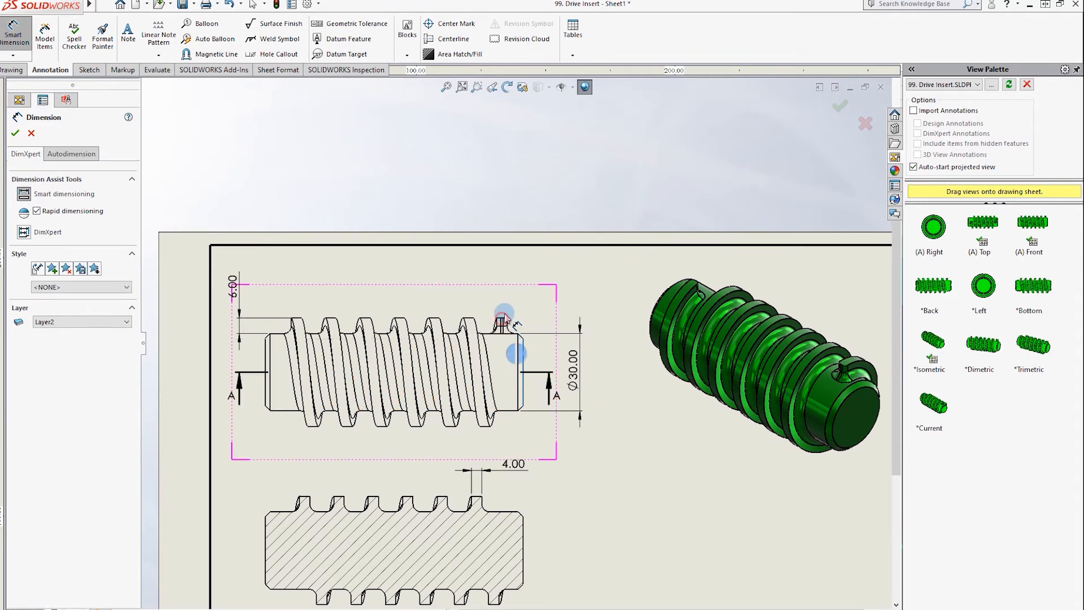
{"action": "scroll", "coordinate": [517, 296], "scroll_direction": "down", "scroll_amount": 7}
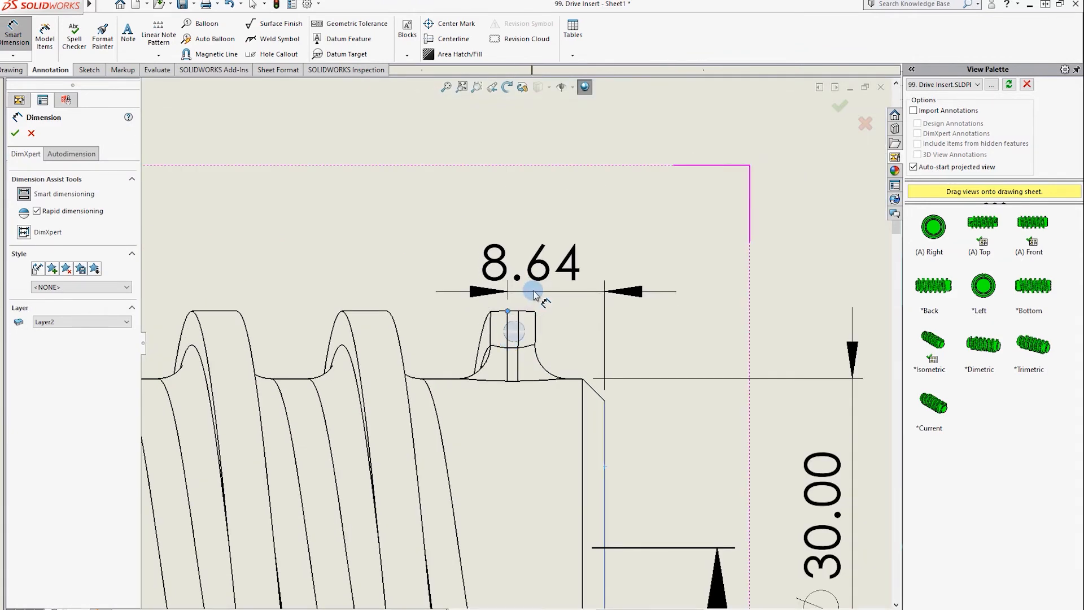
{"action": "scroll", "coordinate": [548, 293], "scroll_direction": "down", "scroll_amount": 3}
{"action": "key", "text": "Escape"}
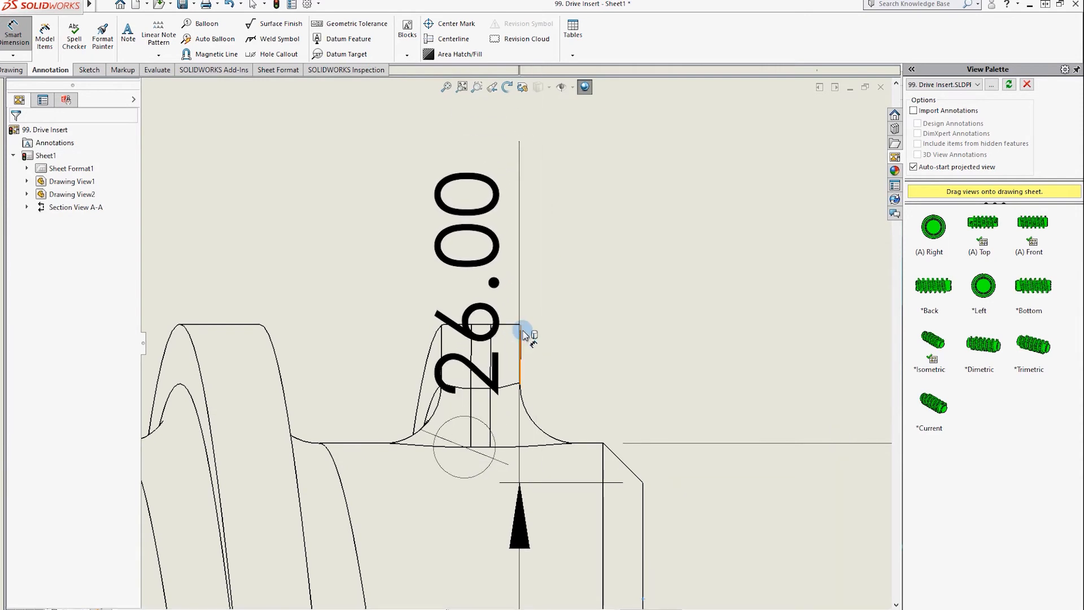
{"action": "left_click", "coordinate": [523, 332]}
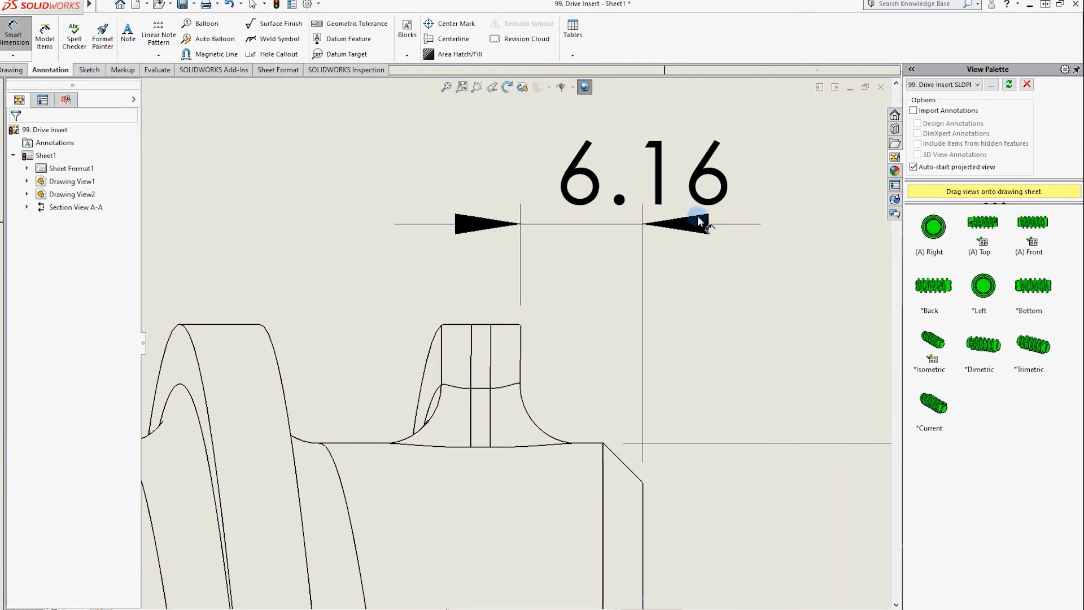
{"action": "scroll", "coordinate": [734, 226], "scroll_direction": "up", "scroll_amount": 3}
{"action": "left_click", "coordinate": [624, 267]}
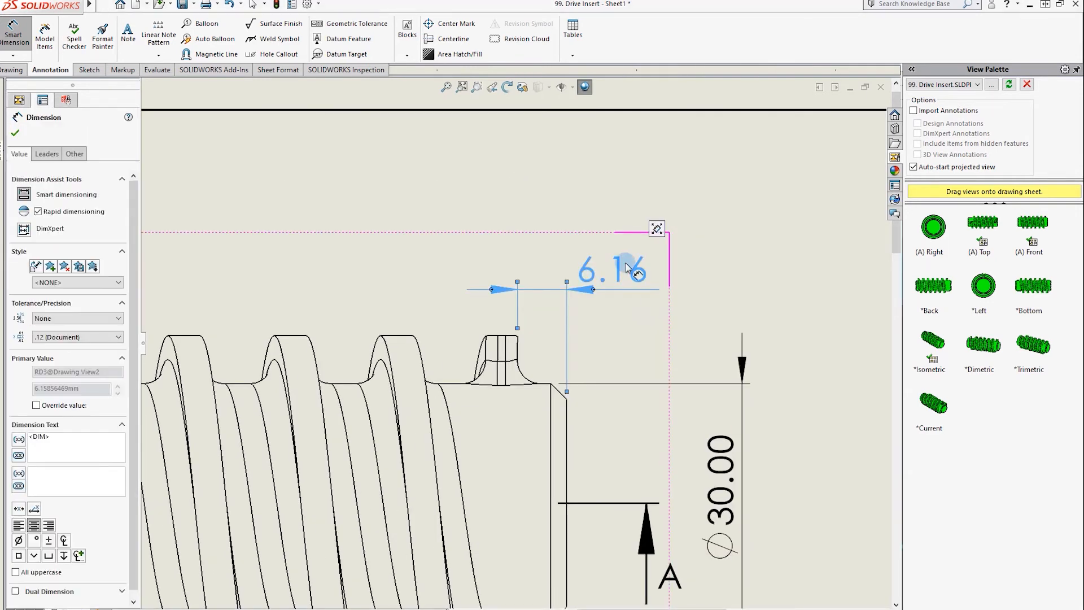
Replace the displayed text of the thread-end distance dimension with 6.00 and adjust the dimension's position above the front view
{"action": "left_click", "coordinate": [68, 440]}
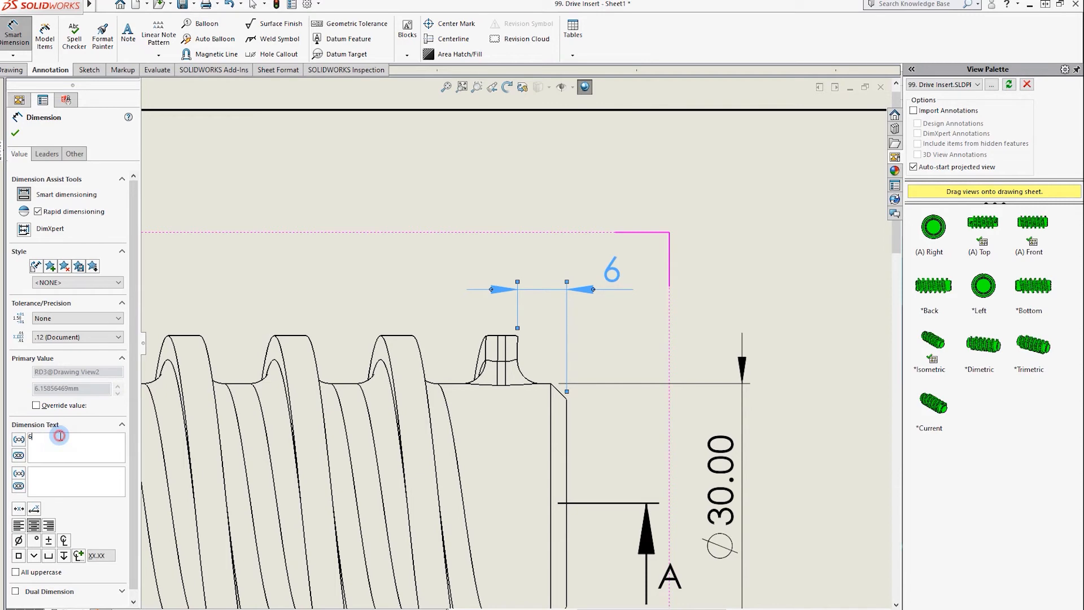
{"action": "key", "text": "Return"}
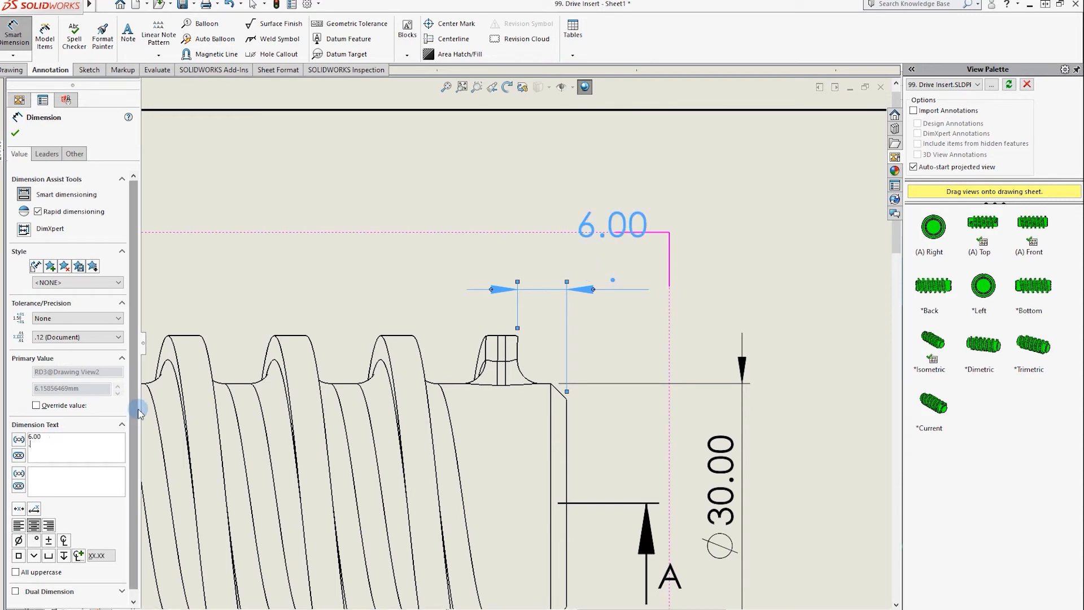
{"action": "left_click", "coordinate": [708, 263]}
{"action": "left_click_drag", "start_coordinate": [639, 269], "coordinate": [662, 268]}
{"action": "left_click", "coordinate": [668, 361]}
{"action": "scroll", "coordinate": [567, 364], "scroll_direction": "up", "scroll_amount": 8}
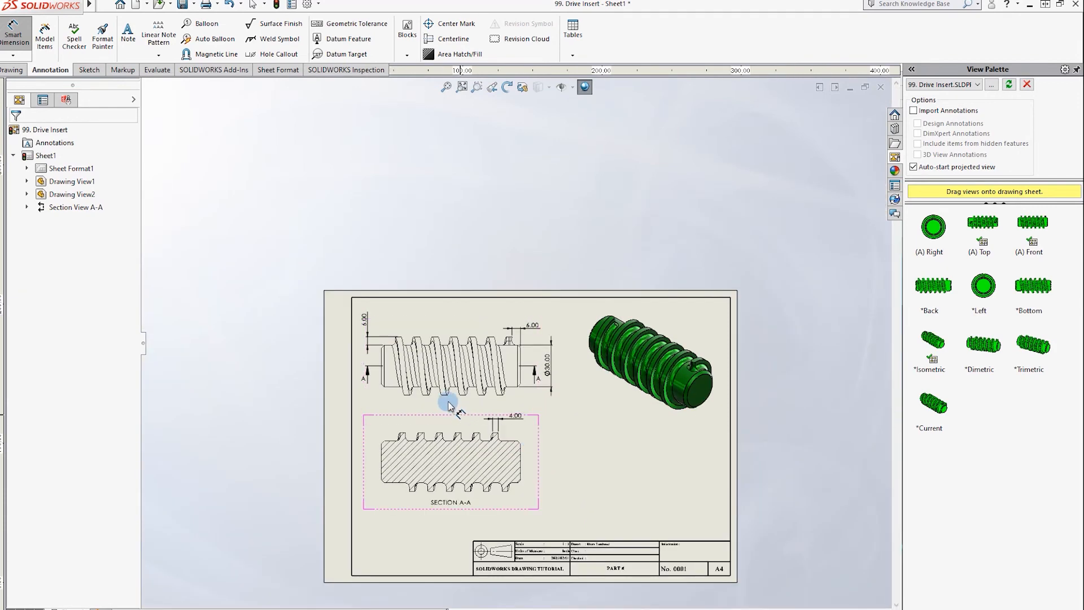
Add a leader note reading "2 x 45 chamfer" to the upper right chamfer of section view A-A
{"action": "scroll", "coordinate": [424, 460], "scroll_direction": "down", "scroll_amount": 2}
{"action": "scroll", "coordinate": [525, 446], "scroll_direction": "down", "scroll_amount": 2}
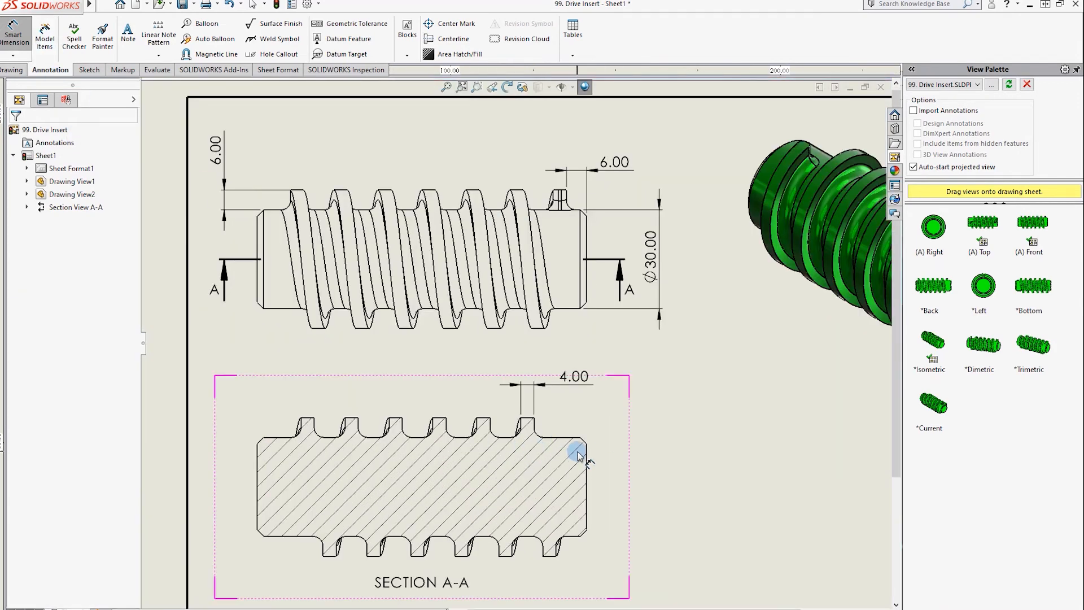
{"action": "scroll", "coordinate": [576, 447], "scroll_direction": "down", "scroll_amount": 2}
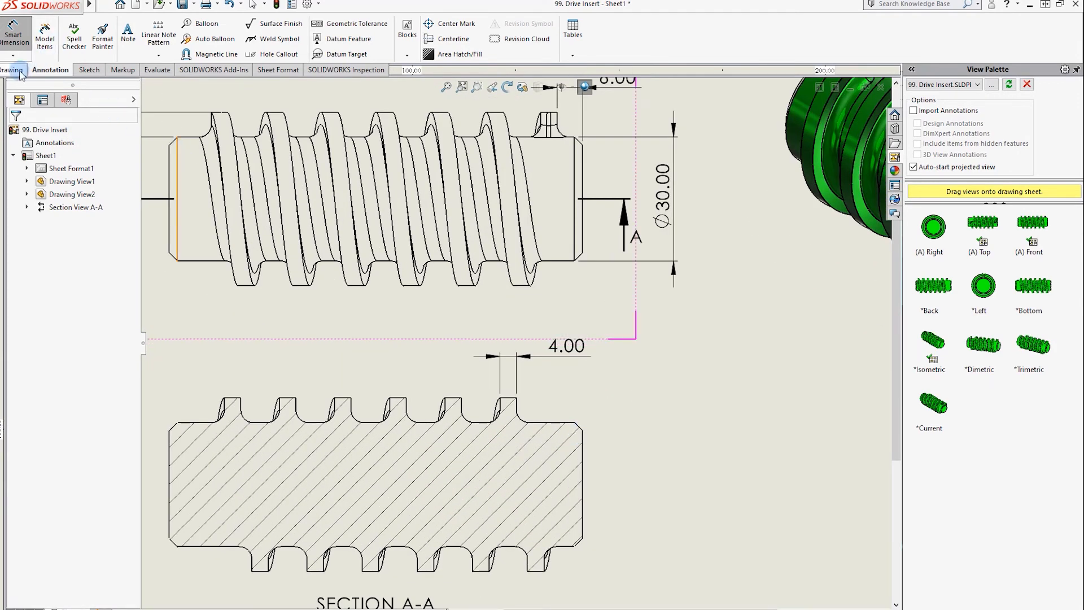
{"action": "left_click", "coordinate": [128, 33]}
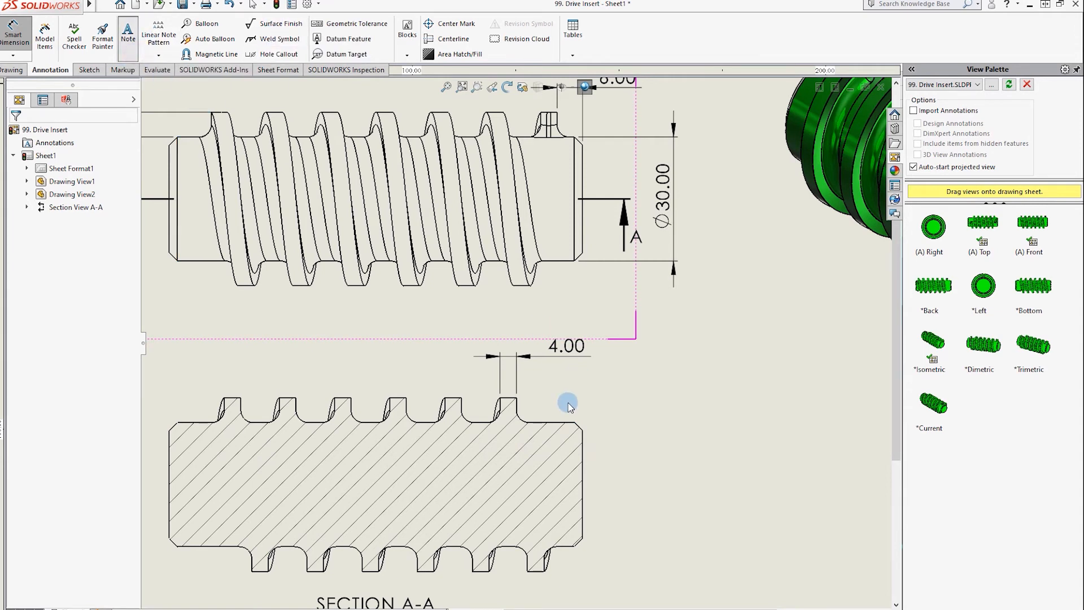
{"action": "left_click", "coordinate": [642, 372]}
{"action": "type", "text": "2 x 45 chamfer"}
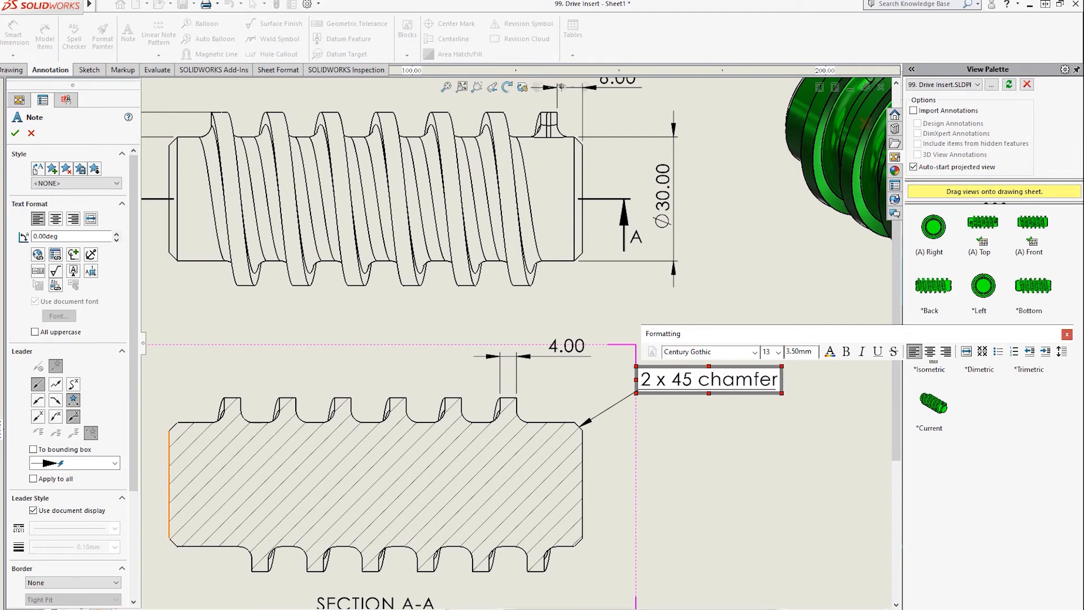
{"action": "scroll", "coordinate": [62, 483], "scroll_direction": "down", "scroll_amount": 3}
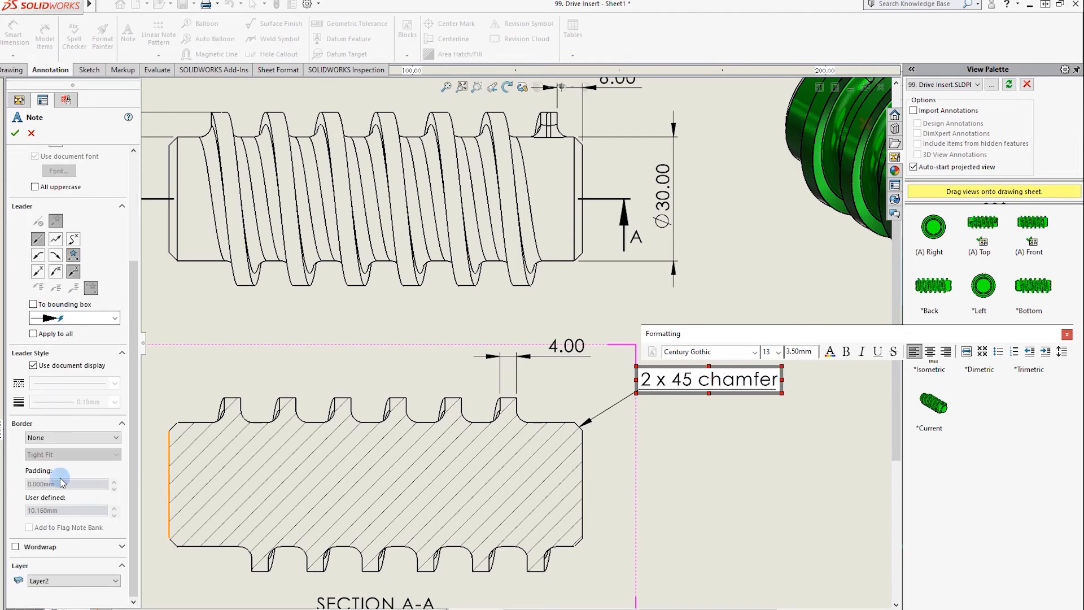
{"action": "left_click", "coordinate": [762, 485]}
{"action": "key", "text": "Escape"}
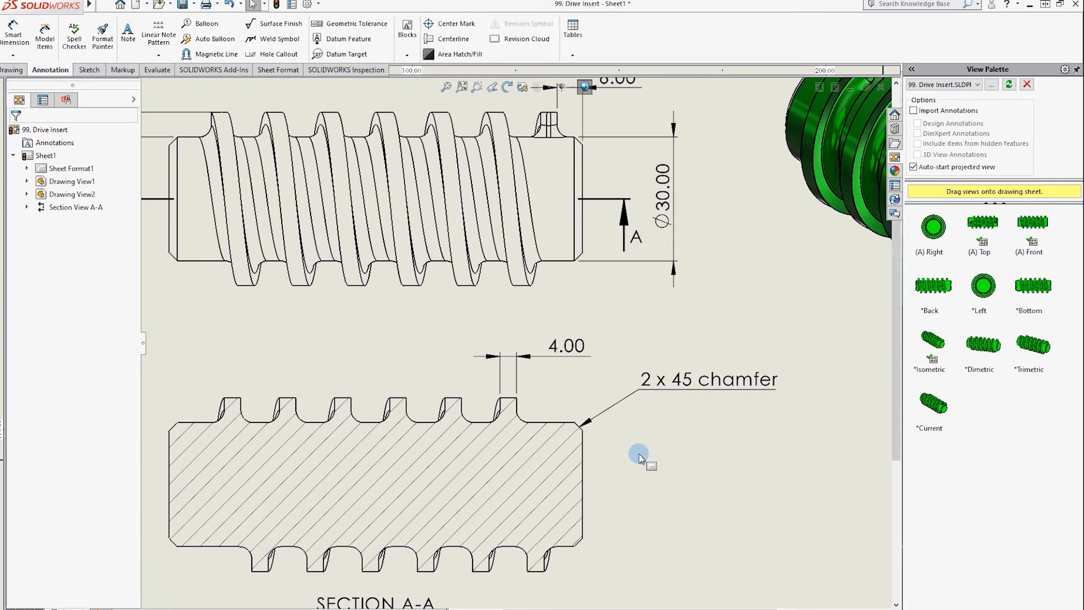
Add a leader note reading "R3" to the root fillet right of the first upper thread tooth in section view A-A
{"action": "left_click", "coordinate": [14, 34]}
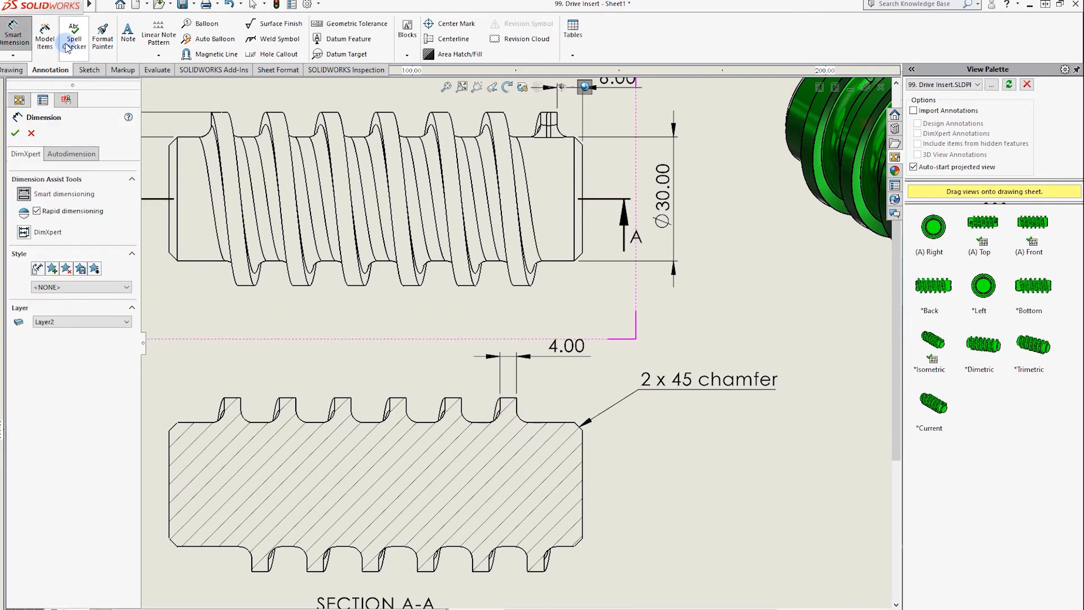
{"action": "scroll", "coordinate": [538, 469], "scroll_direction": "down", "scroll_amount": 3}
{"action": "scroll", "coordinate": [416, 467], "scroll_direction": "up", "scroll_amount": 2}
{"action": "left_click", "coordinate": [128, 34]}
{"action": "scroll", "coordinate": [513, 382], "scroll_direction": "down", "scroll_amount": 2}
{"action": "scroll", "coordinate": [453, 380], "scroll_direction": "up", "scroll_amount": 5}
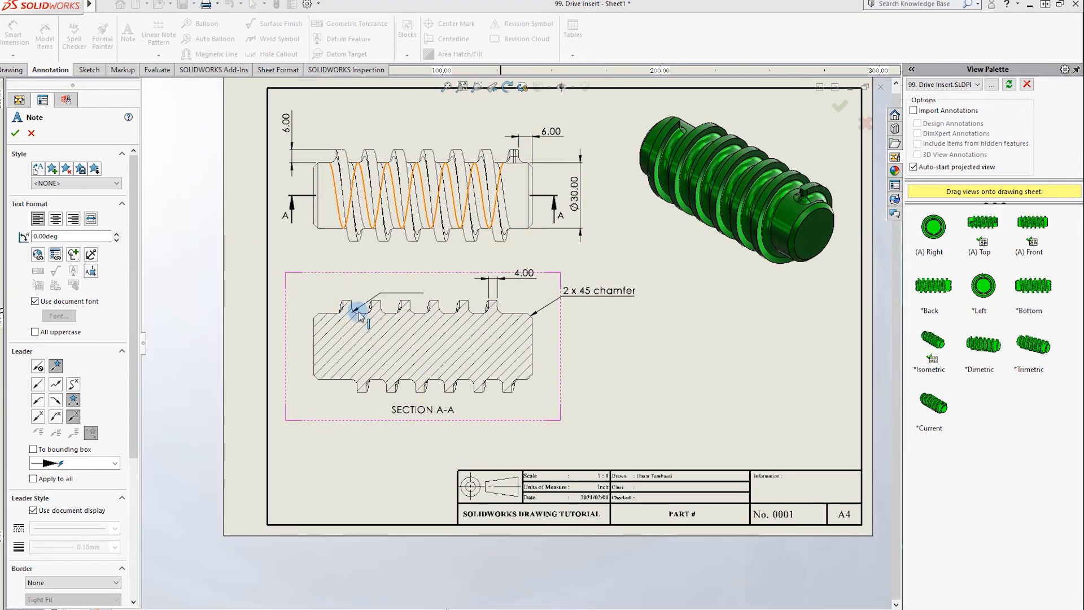
{"action": "left_click", "coordinate": [353, 309]}
{"action": "left_click", "coordinate": [379, 276]}
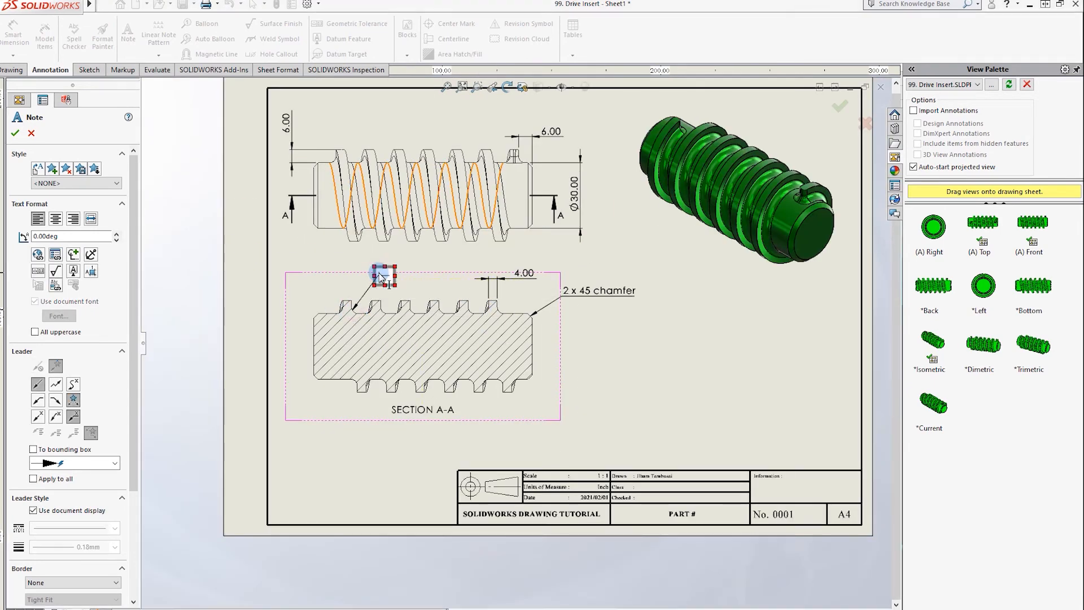
{"action": "type", "text": "R4"}
{"action": "key", "text": "BackSpace"}
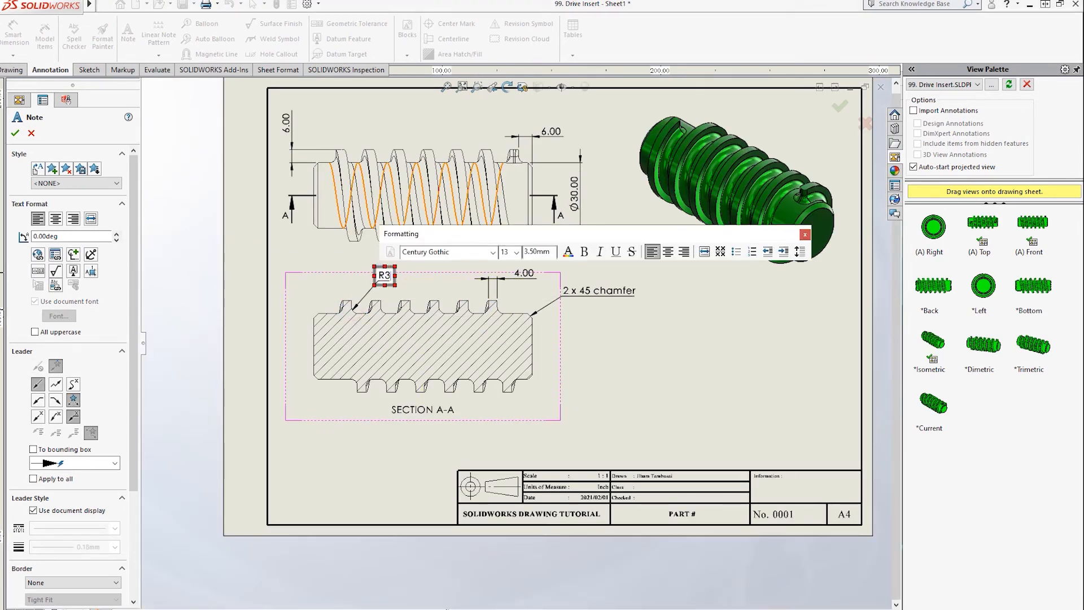
{"action": "left_click", "coordinate": [347, 280]}
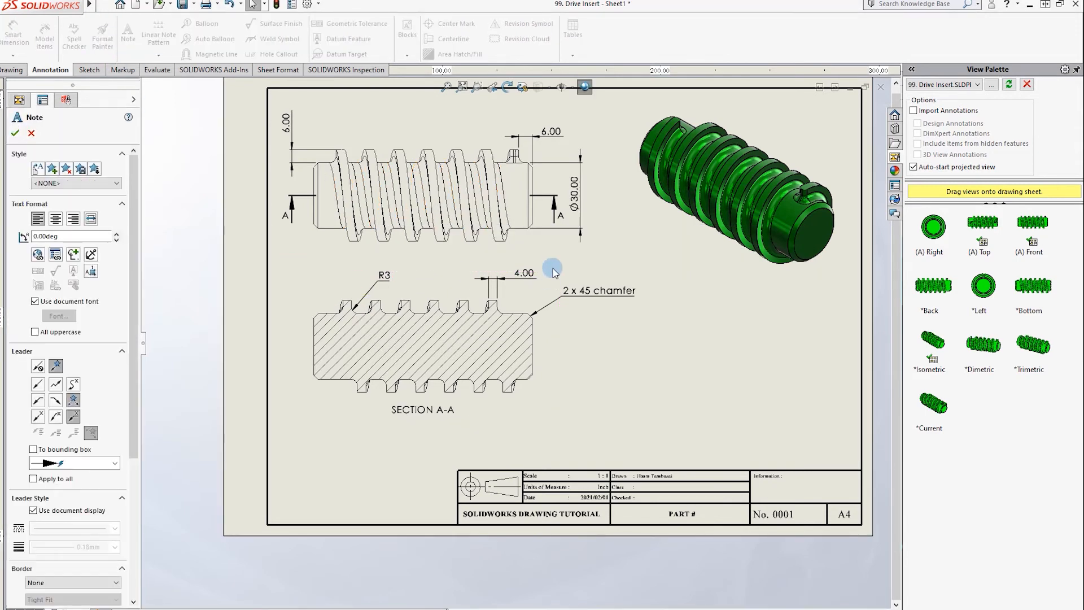
Add a second "R3" leader note to the root fillet left of the first upper thread tooth in section view A-A
{"action": "scroll", "coordinate": [257, 239], "scroll_direction": "down", "scroll_amount": 1}
{"action": "left_click", "coordinate": [365, 328]}
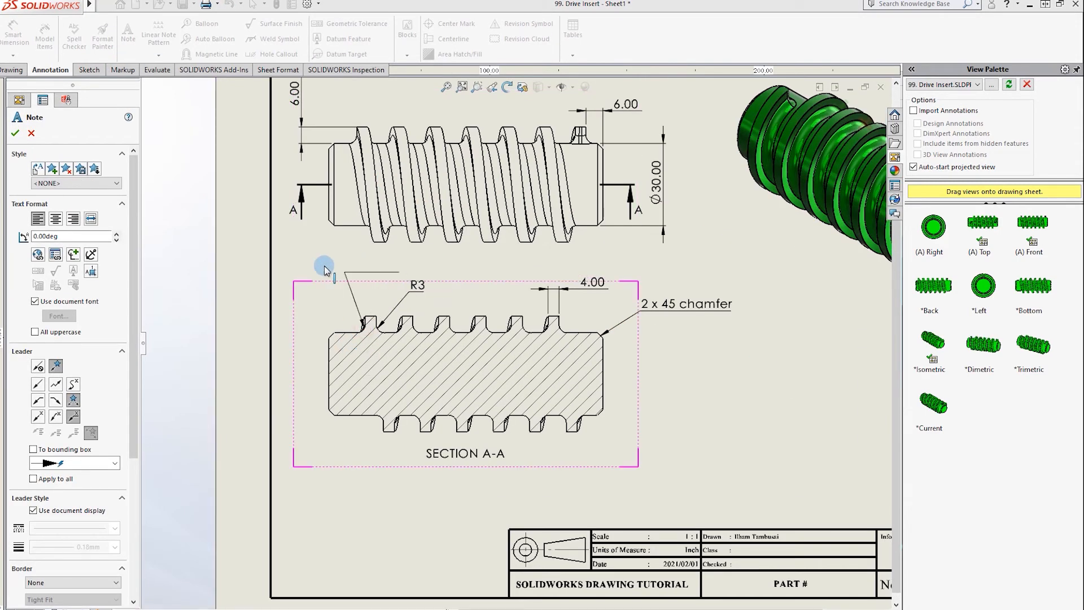
{"action": "left_click", "coordinate": [286, 294]}
{"action": "key", "text": "Return"}
{"action": "key", "text": "Escape"}
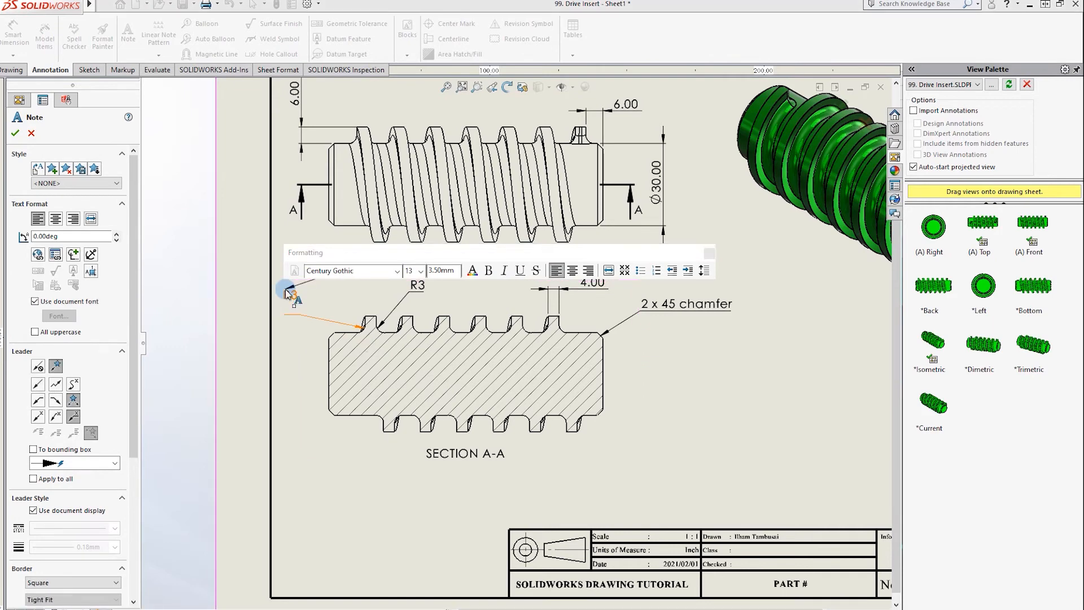
{"action": "double_click", "coordinate": [291, 309]}
{"action": "left_click", "coordinate": [291, 310]}
{"action": "key", "text": "BackSpace"}
{"action": "left_click", "coordinate": [357, 299]}
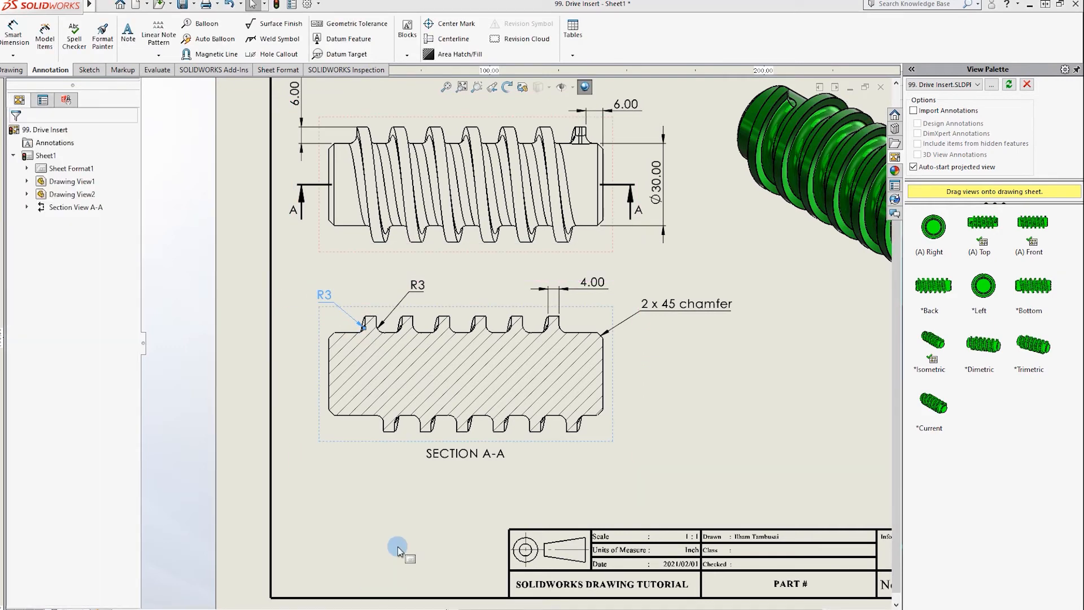
Dimension the overall length of the insert below section view A-A
{"action": "left_click", "coordinate": [383, 578]}
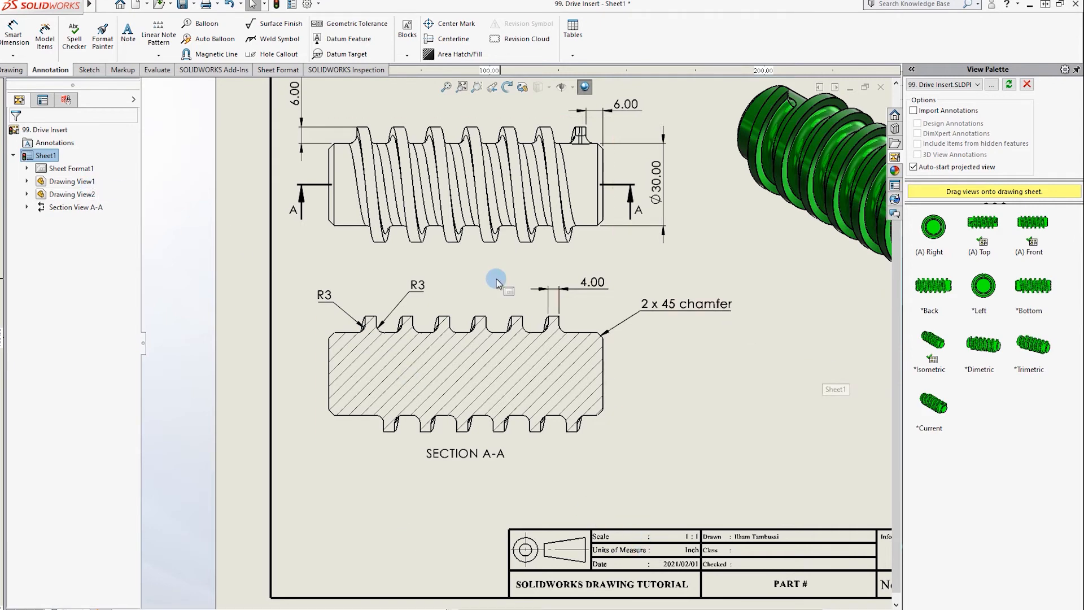
{"action": "scroll", "coordinate": [534, 281], "scroll_direction": "up", "scroll_amount": 2}
{"action": "left_click", "coordinate": [13, 35]}
{"action": "left_click", "coordinate": [386, 360]}
{"action": "left_click", "coordinate": [577, 364]}
{"action": "left_click", "coordinate": [484, 458]}
{"action": "left_click", "coordinate": [68, 66]}
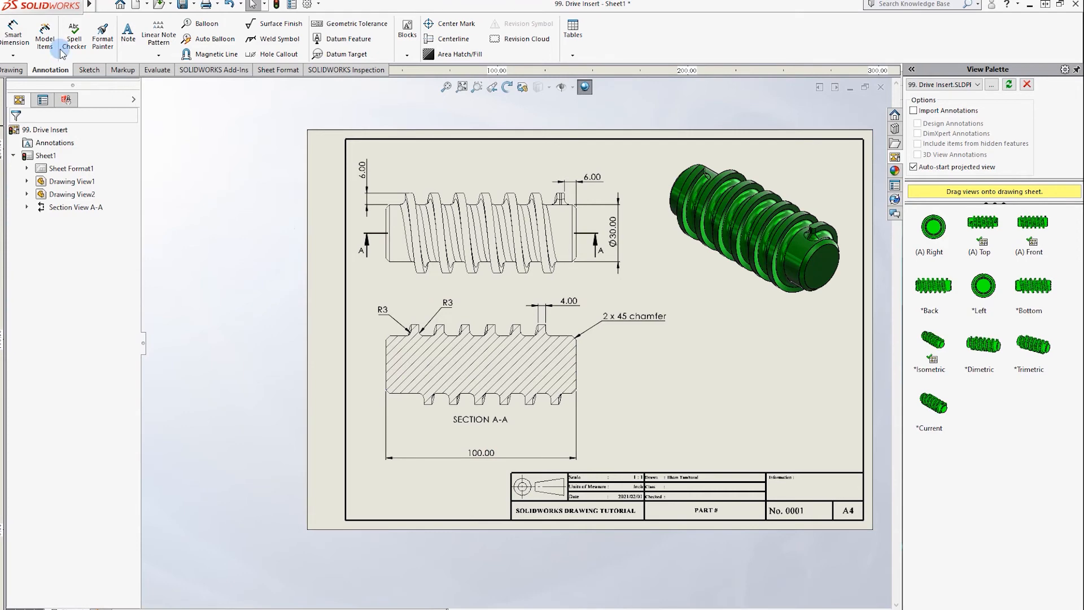
{"action": "scroll", "coordinate": [412, 337], "scroll_direction": "down", "scroll_amount": 2}
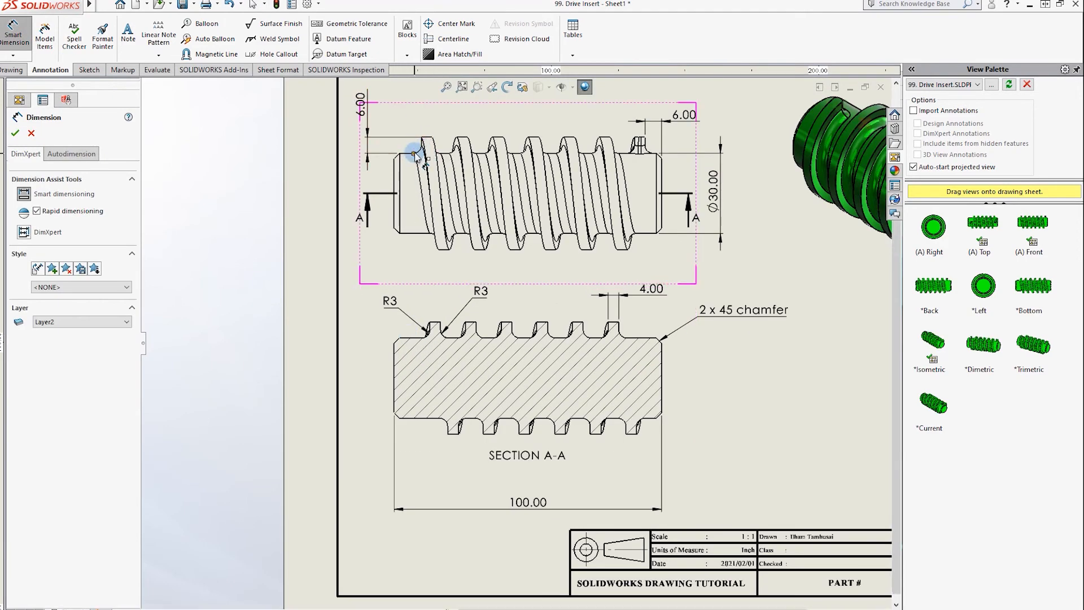
{"action": "scroll", "coordinate": [432, 460], "scroll_direction": "down", "scroll_amount": 2}
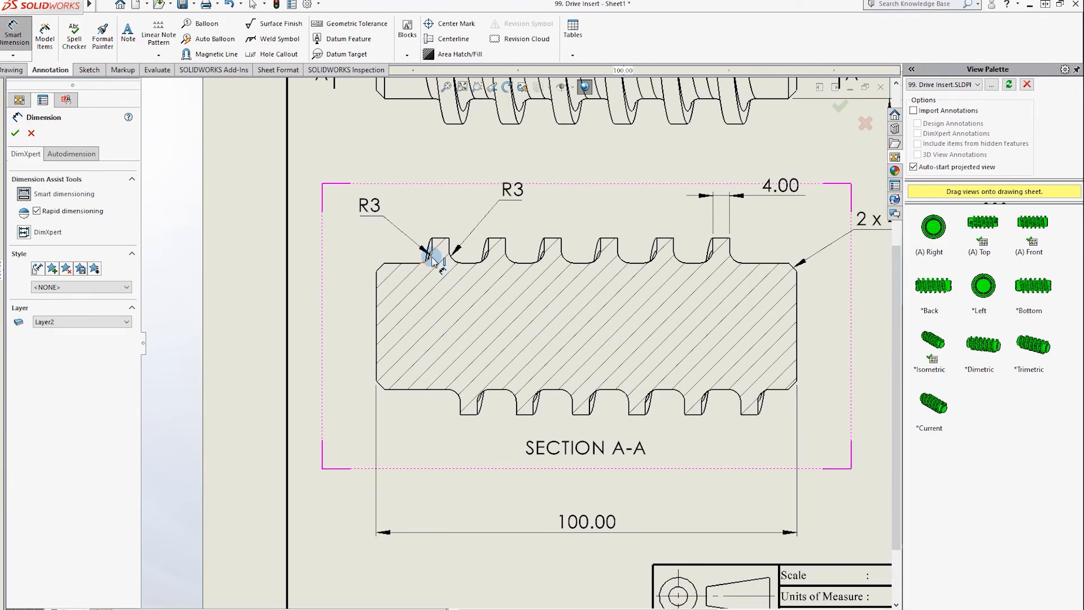
{"action": "left_click", "coordinate": [432, 246]}
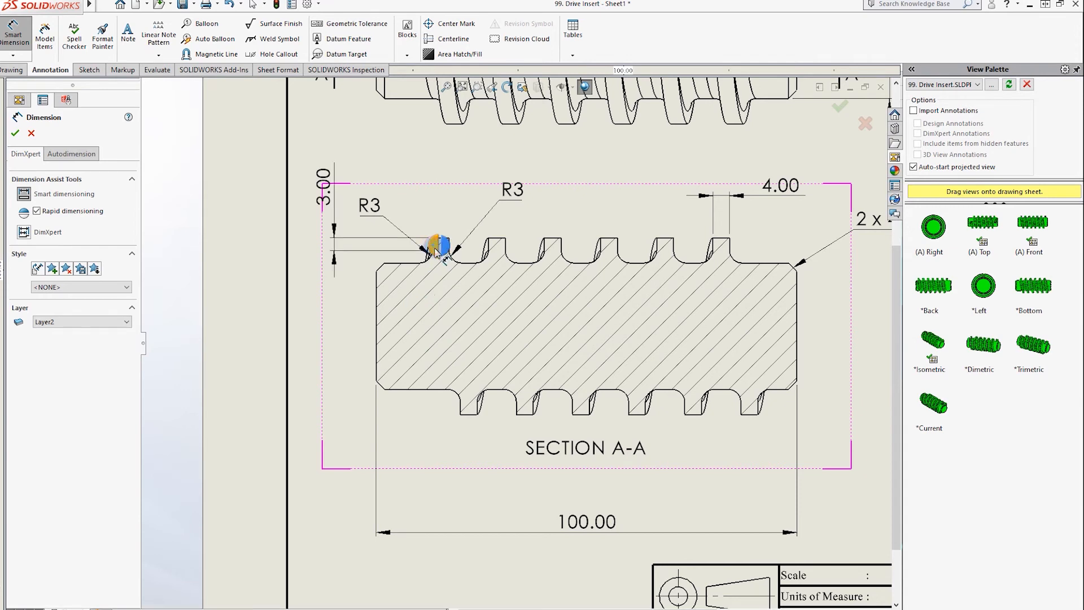
{"action": "left_click", "coordinate": [758, 408]}
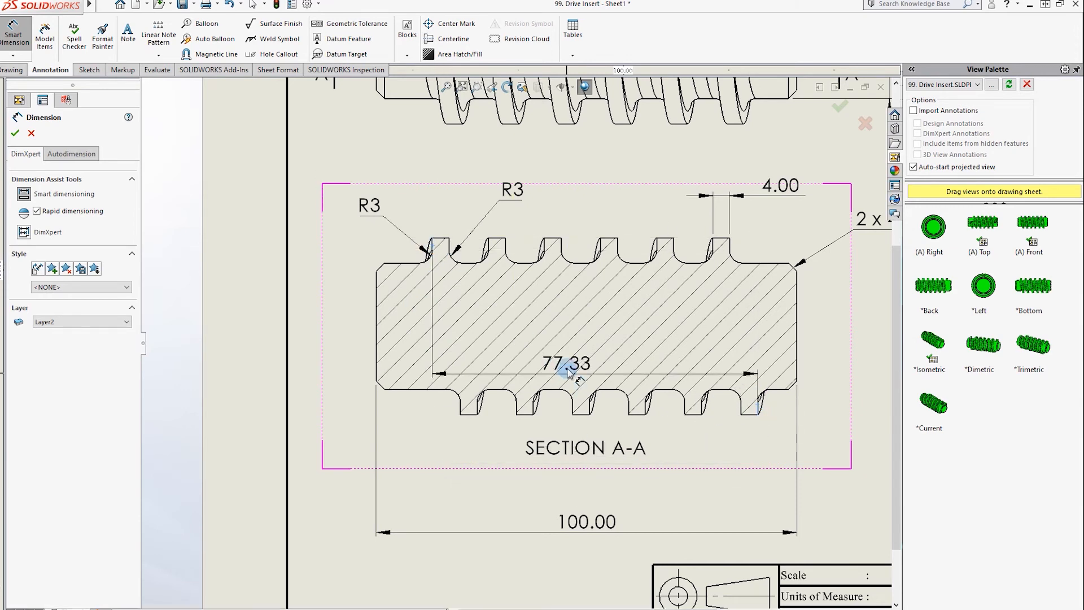
{"action": "key", "text": "Escape"}
{"action": "scroll", "coordinate": [718, 317], "scroll_direction": "up", "scroll_amount": 4}
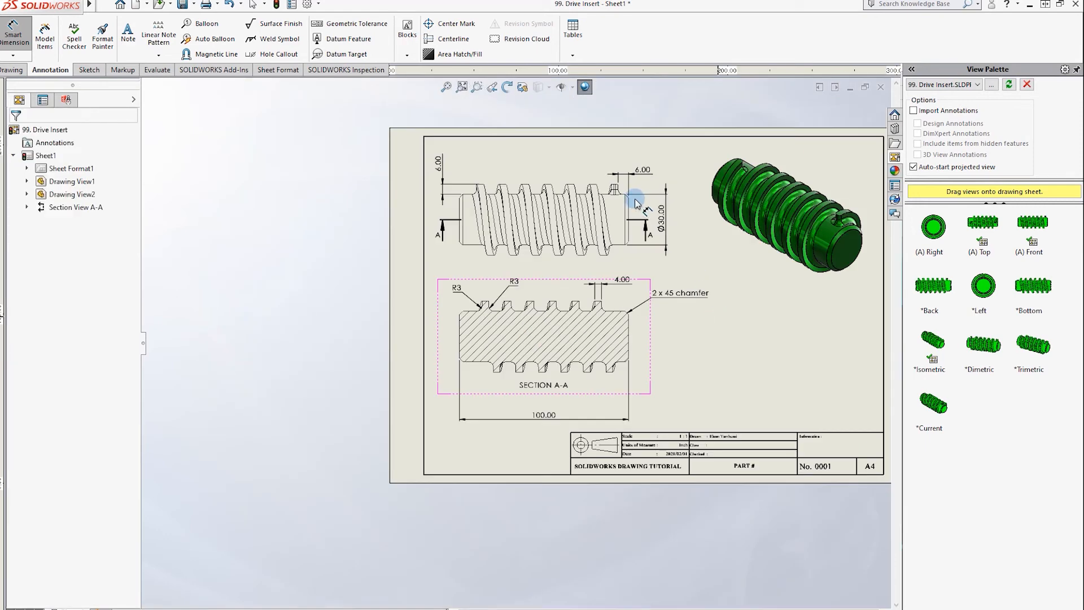
Add a note reading "COIL 6 REVOLUTIONS AT 80 mm" beside section view A-A and shift it slightly down
{"action": "scroll", "coordinate": [641, 203], "scroll_direction": "down", "scroll_amount": 1}
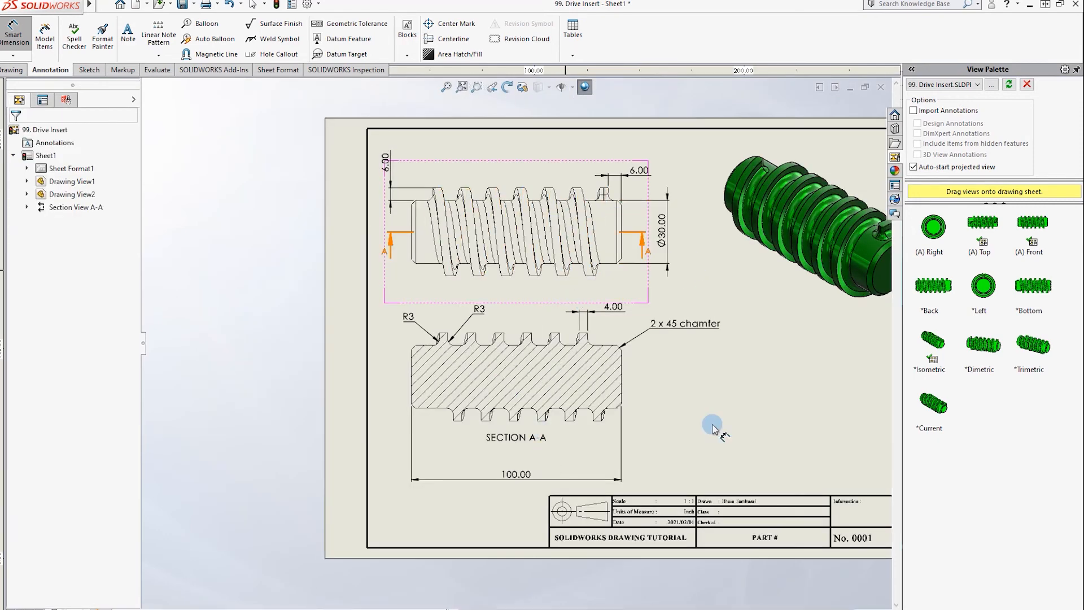
{"action": "left_click", "coordinate": [128, 40]}
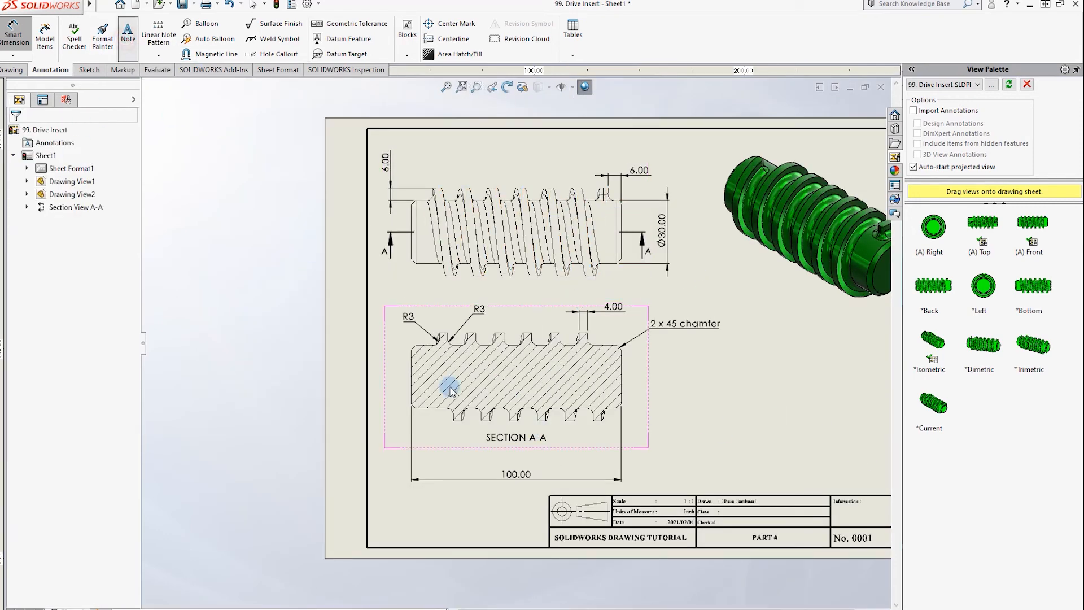
{"action": "left_click", "coordinate": [657, 427]}
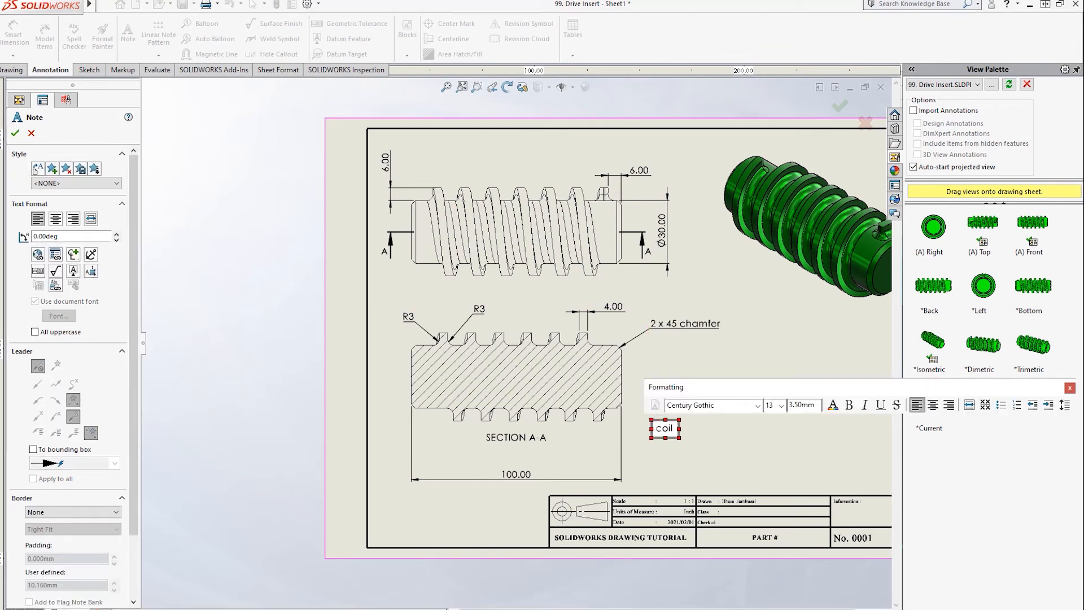
{"action": "type", "text": "coil 6 resolut"}
{"action": "type", "text": "REVOLUTIONS AT 80 mm"}
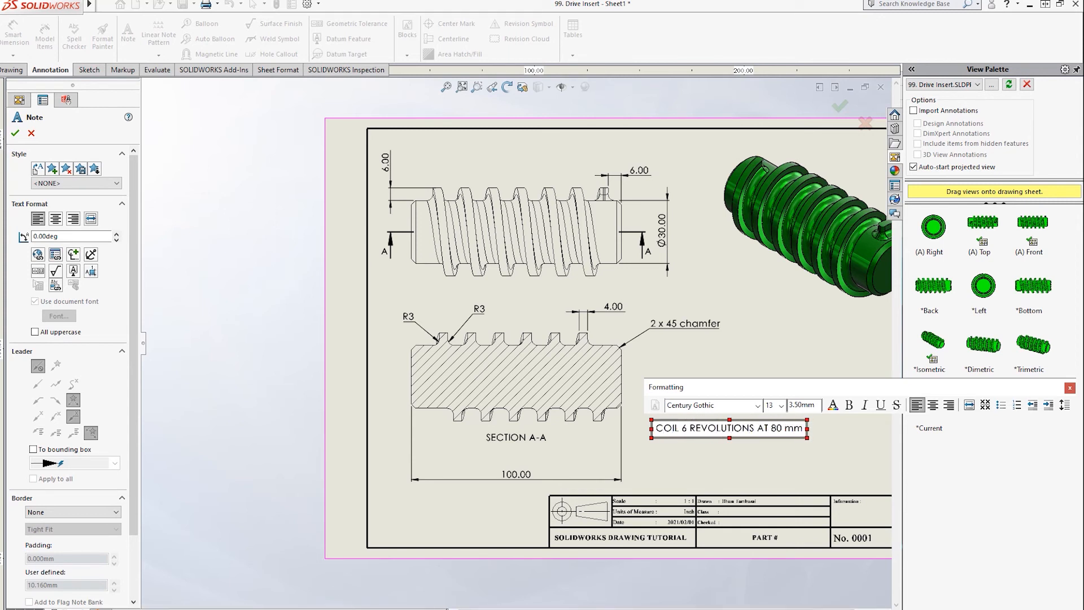
{"action": "left_click", "coordinate": [712, 363]}
{"action": "key", "text": "Escape"}
{"action": "left_click_drag", "start_coordinate": [693, 430], "coordinate": [689, 447]}
{"action": "left_click", "coordinate": [641, 453]}
{"action": "double_click", "coordinate": [664, 448]}
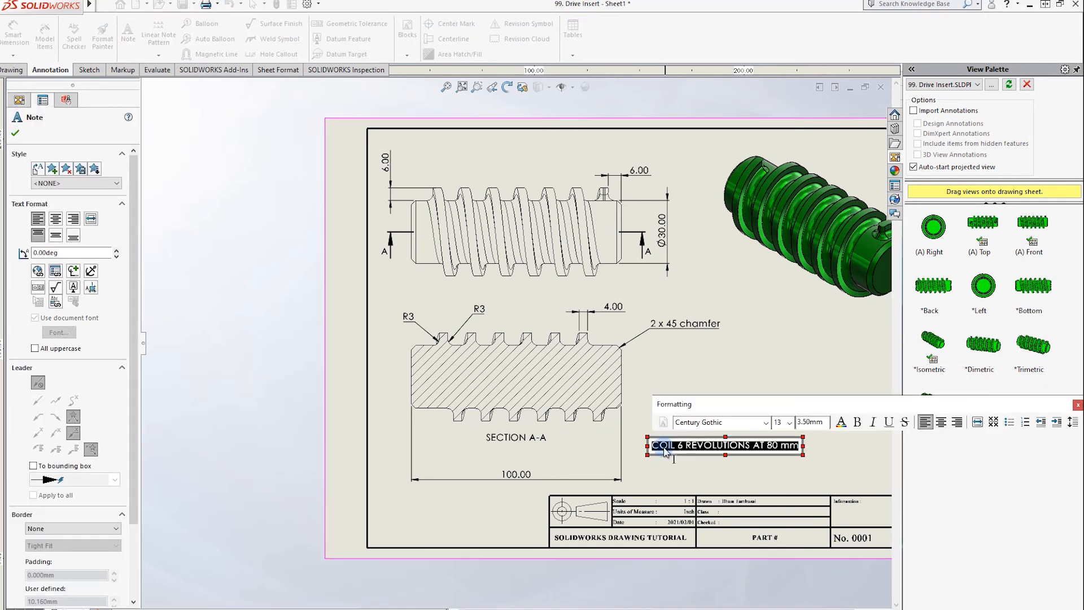
{"action": "left_click", "coordinate": [814, 445]}
Place the overall length dimension closer beneath the section view, with the SECTION A-A label below it
{"action": "left_click", "coordinate": [513, 475]}
{"action": "mouse_move", "coordinate": [520, 451]}
{"action": "left_mouse_down"}
{"action": "mouse_move", "coordinate": [517, 428]}
{"action": "mouse_move", "coordinate": [510, 464]}
{"action": "left_mouse_up"}
{"action": "mouse_move", "coordinate": [515, 427]}
{"action": "left_mouse_down"}
{"action": "mouse_move", "coordinate": [516, 444]}
{"action": "mouse_move", "coordinate": [516, 434]}
{"action": "left_mouse_up"}
{"action": "left_click", "coordinate": [608, 467]}
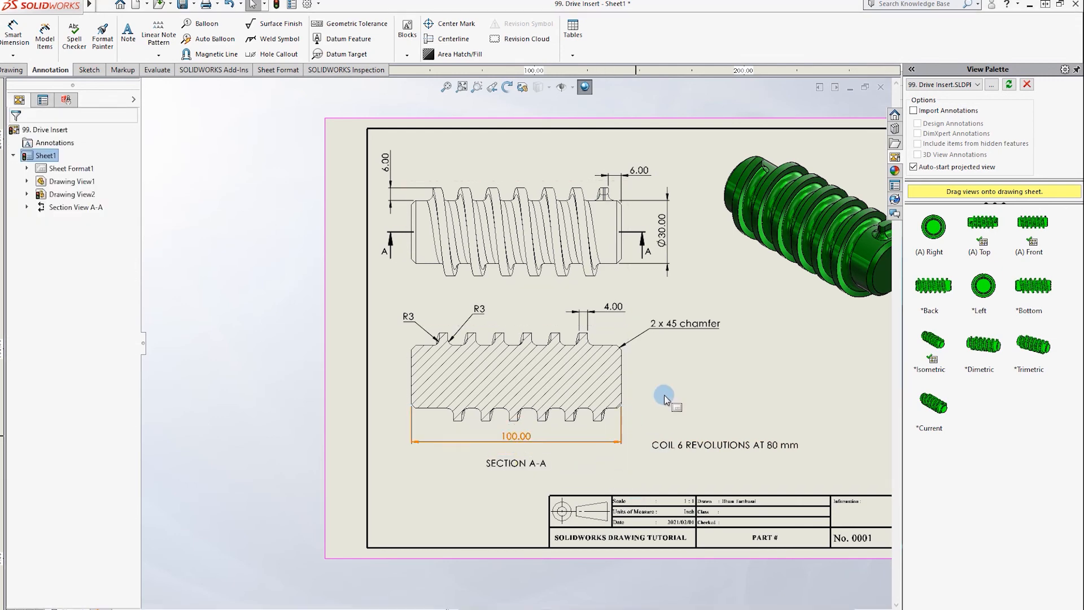
{"action": "key", "text": "f"}
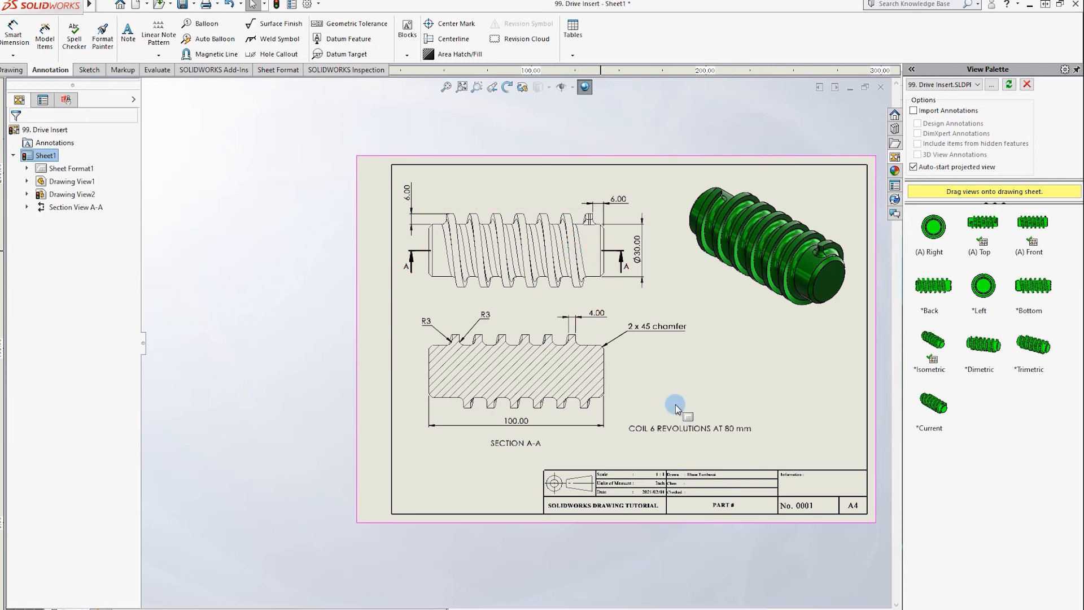
Edit the sheet format and replace the PART # text in the title block with "DRIVE INSERT"
{"action": "scroll", "coordinate": [676, 407], "scroll_direction": "down", "scroll_amount": 5}
{"action": "scroll", "coordinate": [811, 459], "scroll_direction": "down", "scroll_amount": 2}
{"action": "right_click", "coordinate": [678, 438]}
{"action": "left_click", "coordinate": [711, 215]}
{"action": "left_click", "coordinate": [499, 455]}
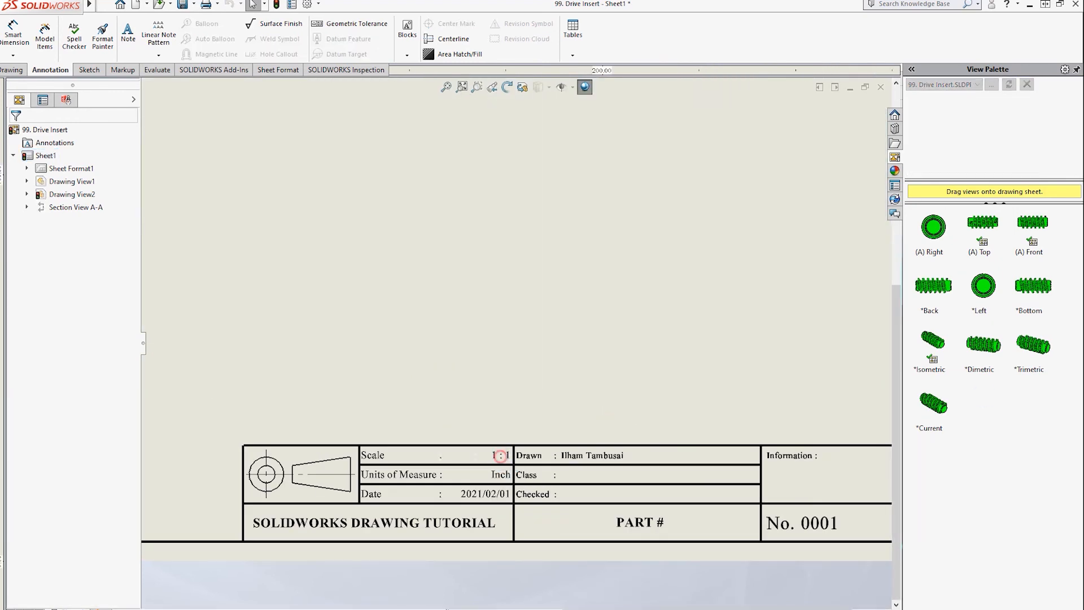
{"action": "double_click", "coordinate": [632, 525]}
{"action": "key", "text": "Escape"}
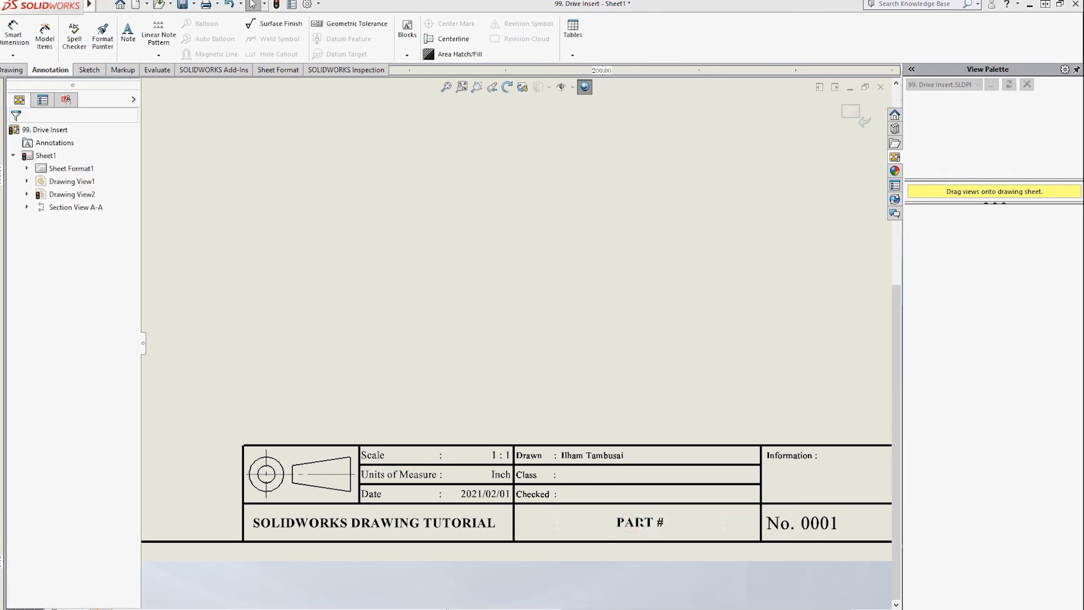
{"action": "double_click", "coordinate": [640, 523]}
{"action": "type", "text": "DRIVE INSERT"}
{"action": "left_click", "coordinate": [585, 417]}
Change the date in the title block to 2021/05/13
{"action": "double_click", "coordinate": [489, 491]}
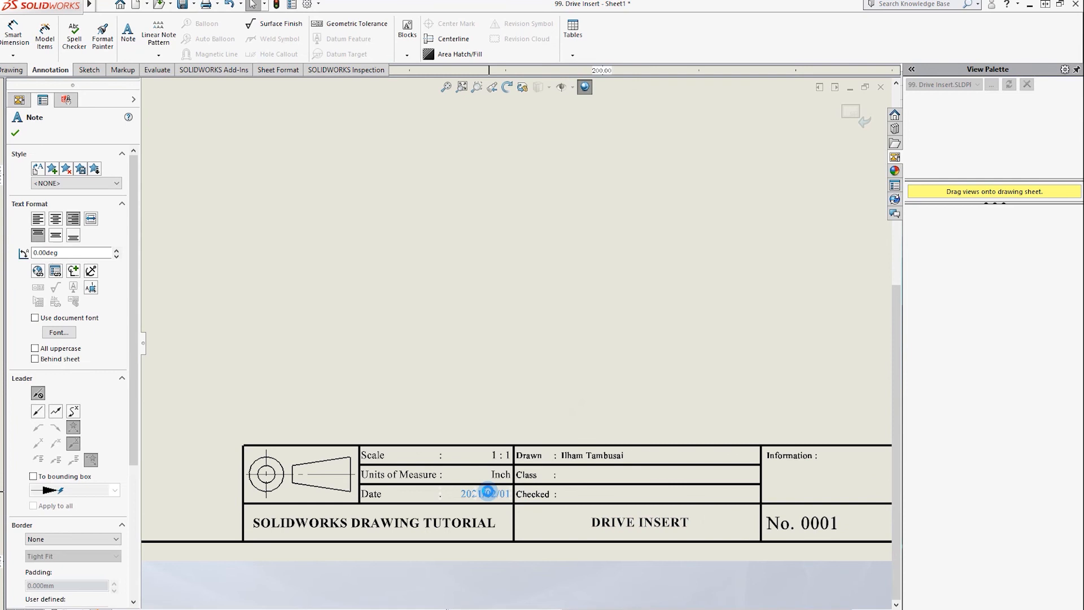
{"action": "key", "text": "Escape"}
{"action": "double_click", "coordinate": [489, 494]}
{"action": "key", "text": "Right"}
{"action": "key", "text": "BackSpace"}
{"action": "key", "text": "BackSpace"}
{"action": "type", "text": "1/0"}
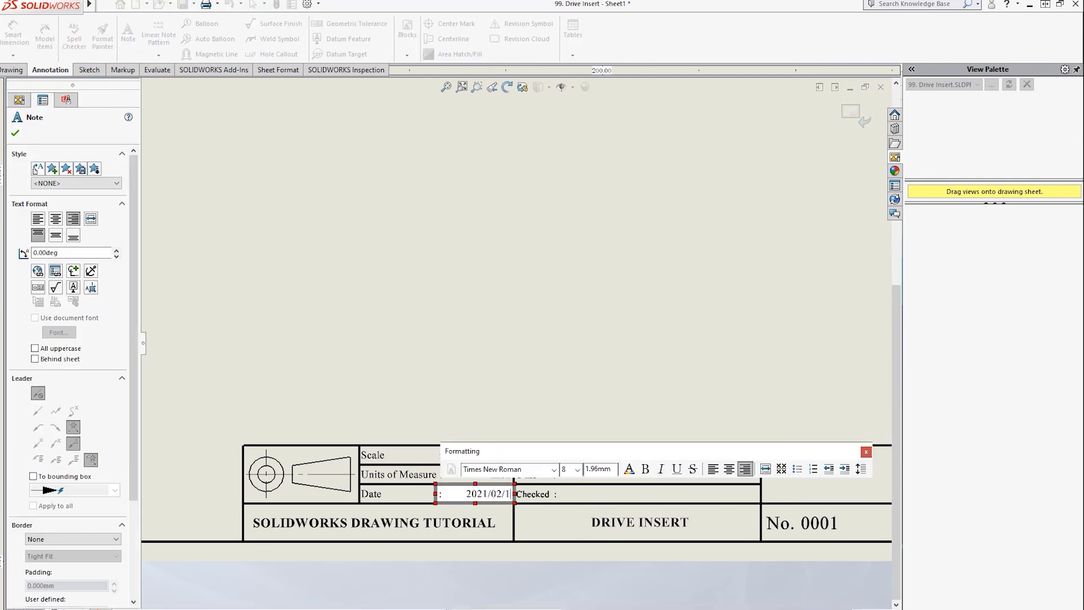
{"action": "type", "text": "5"}
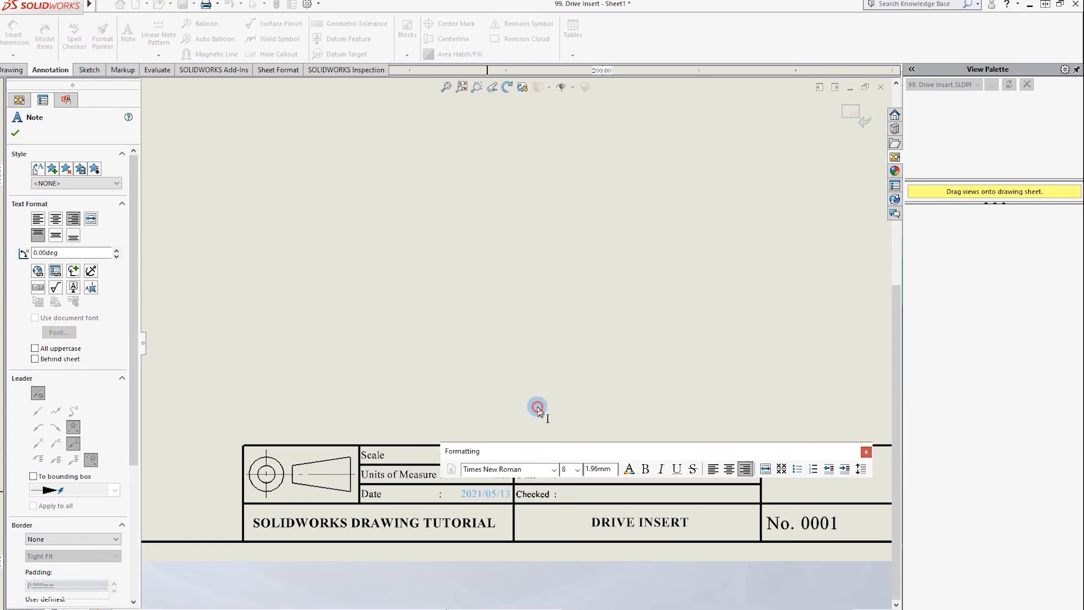
{"action": "left_click", "coordinate": [542, 412]}
Open the drawing number in the title block for editing
{"action": "double_click", "coordinate": [819, 525]}
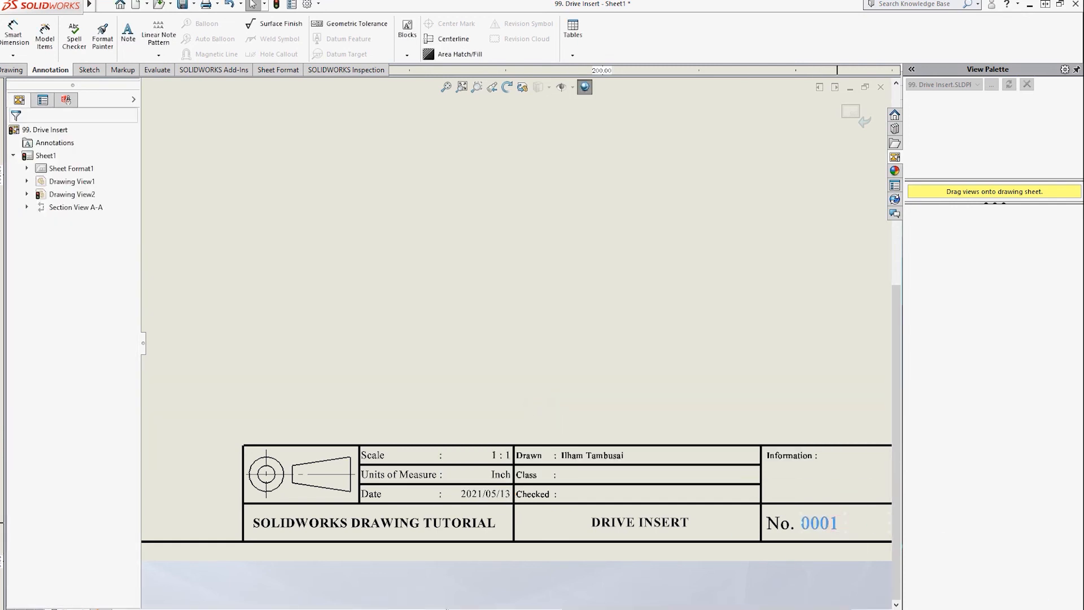